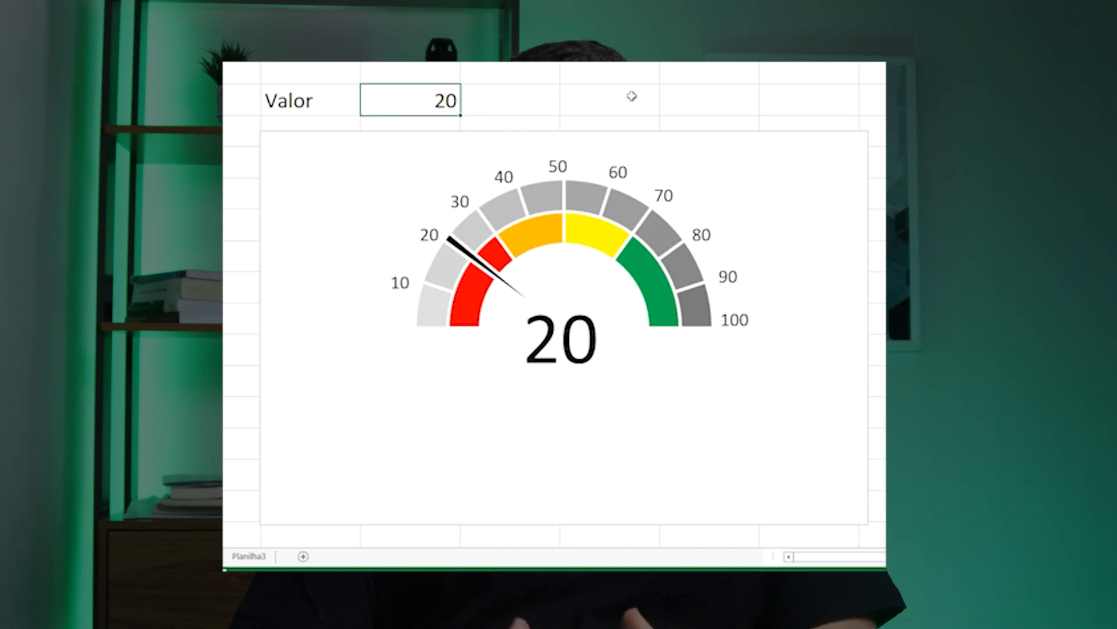
Enter 70, 55 and 85 in the Valor cell to move the gauge needle
key(Up)
text(70)
key(Return)
key(Up)
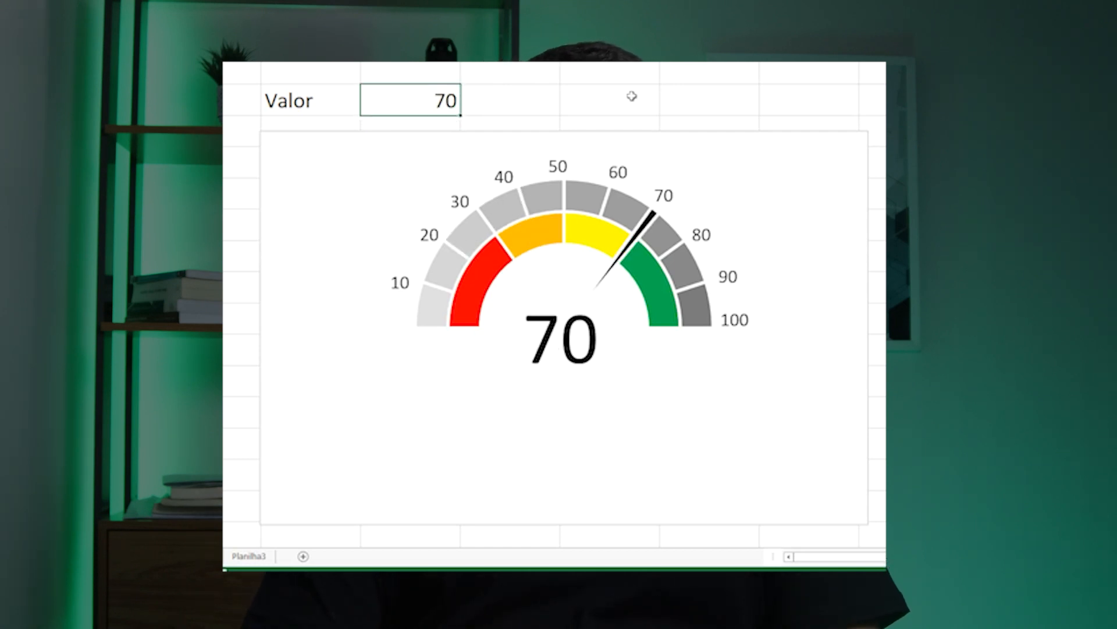
text(55)
key(Return)
Enter 95, 5 and 15 in the Valor cell to test the gauge further
key(Up)
text(85)
key(Return)
key(Up)
text(95)
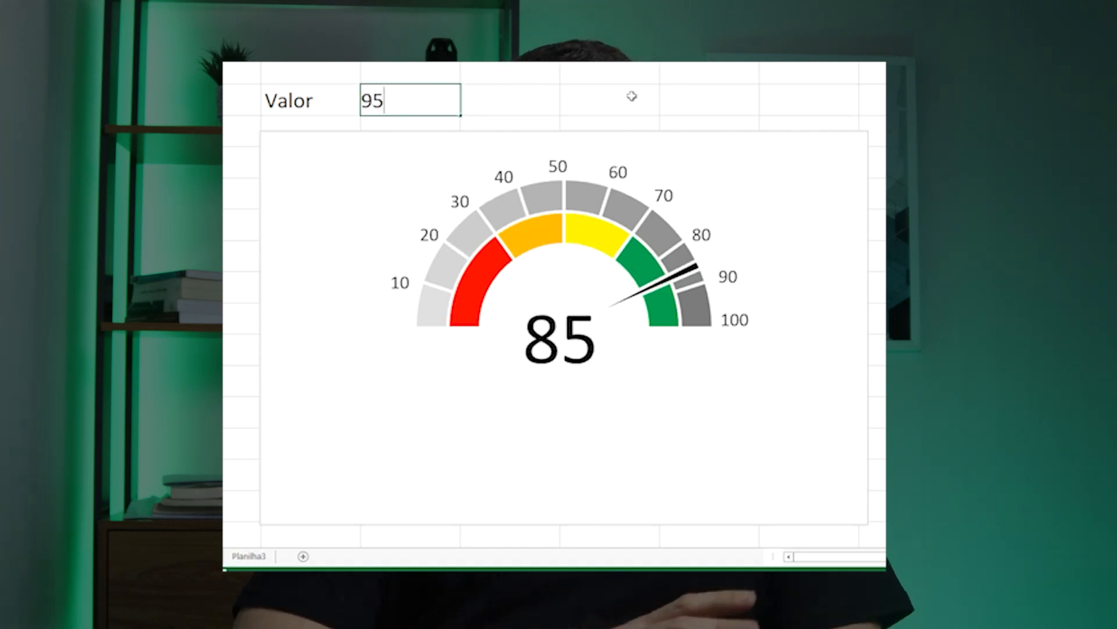
key(Return)
key(Up)
text(5)
key(Return)
key(Up)
text(15)
key(Return)
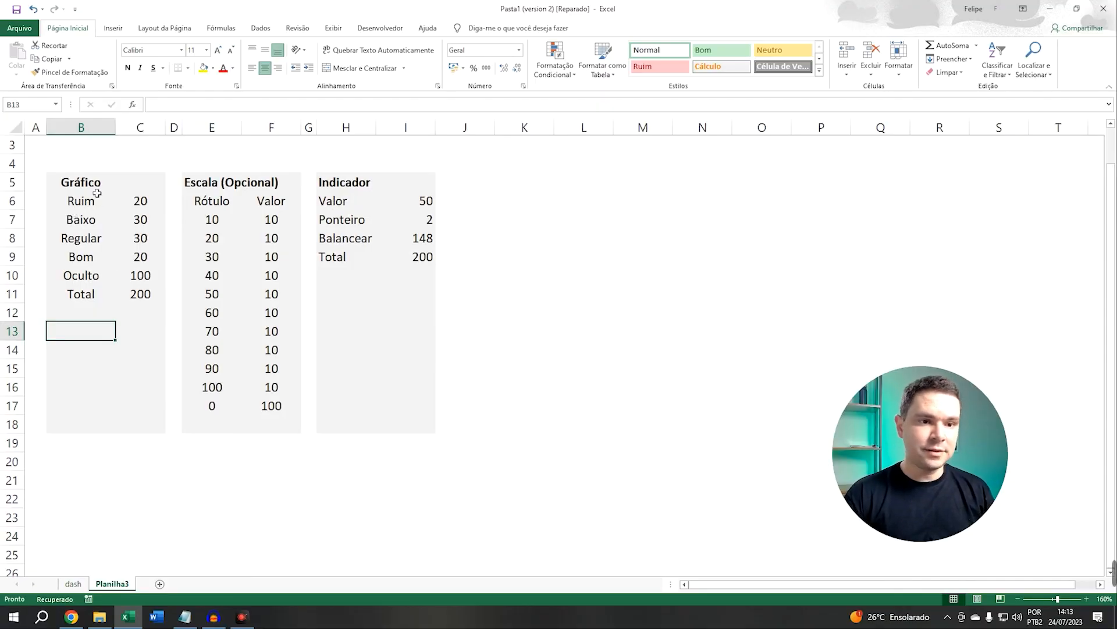
Examine the Gráfico, Escala (Opcional) and Indicador data tables
drag(50, 183, 154, 371)
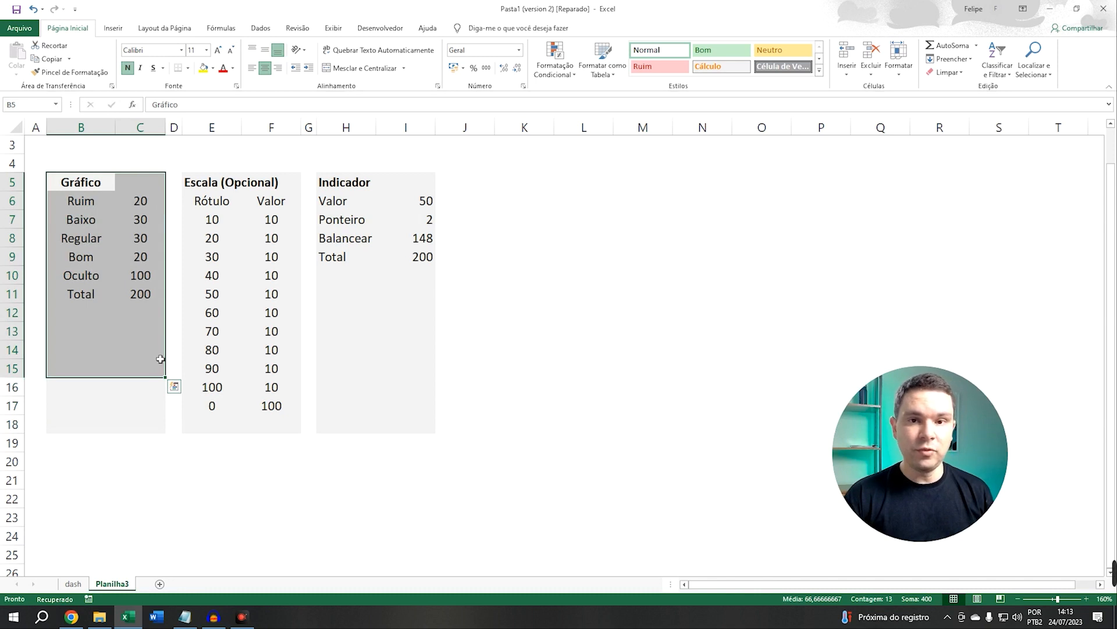
drag(192, 182, 280, 403)
drag(346, 192, 423, 259)
click(142, 205)
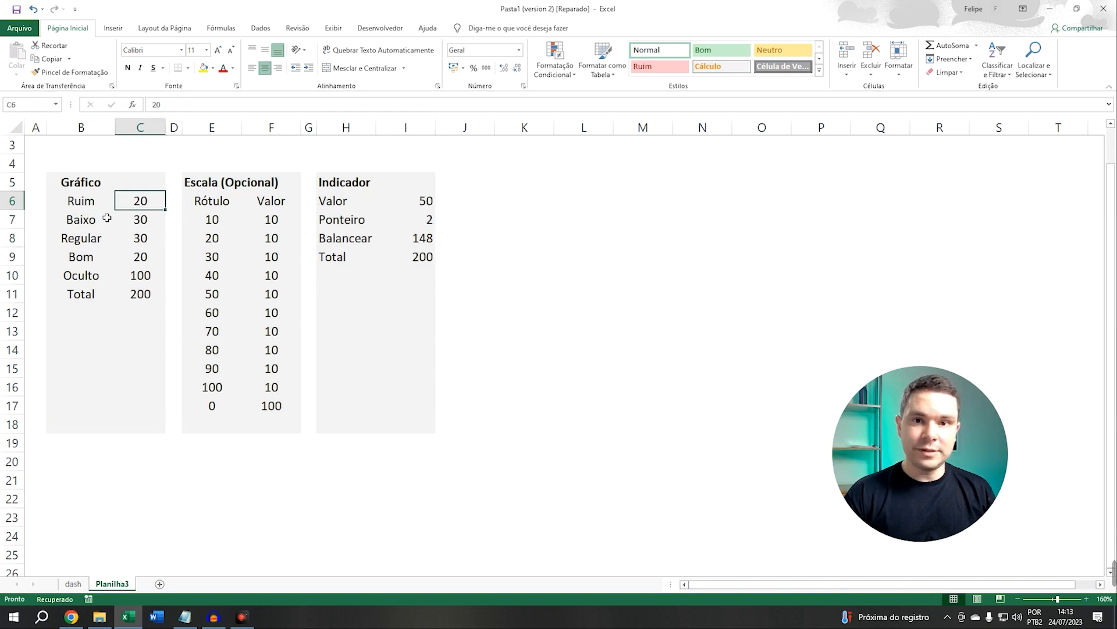
mouse_move(147, 213)
mouse_down()
mouse_move(145, 252)
mouse_move(158, 210)
mouse_up()
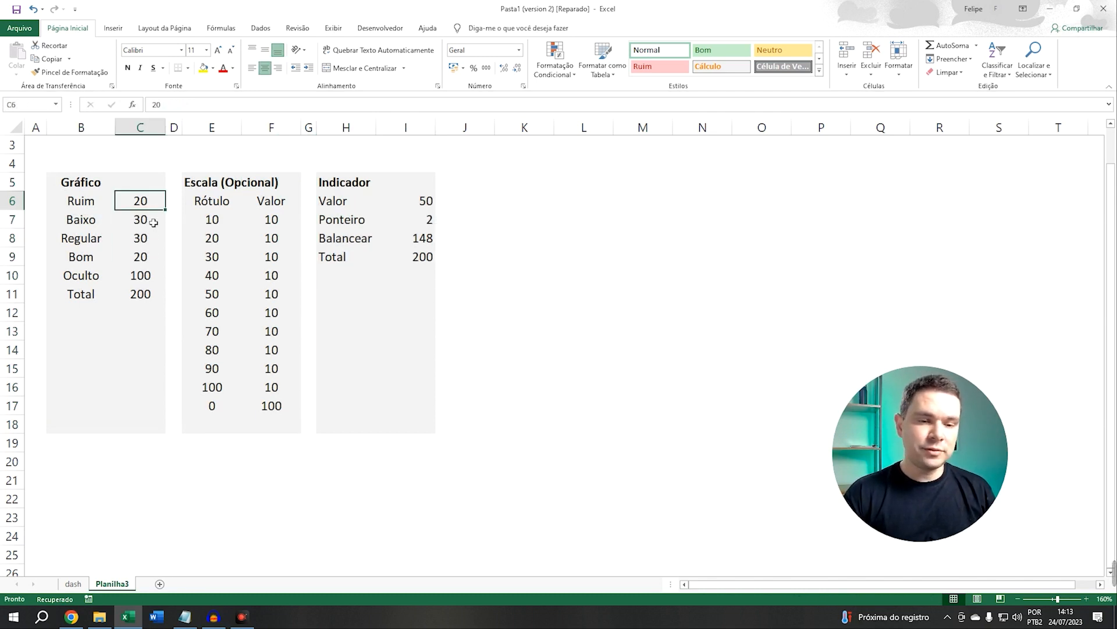
click(156, 224)
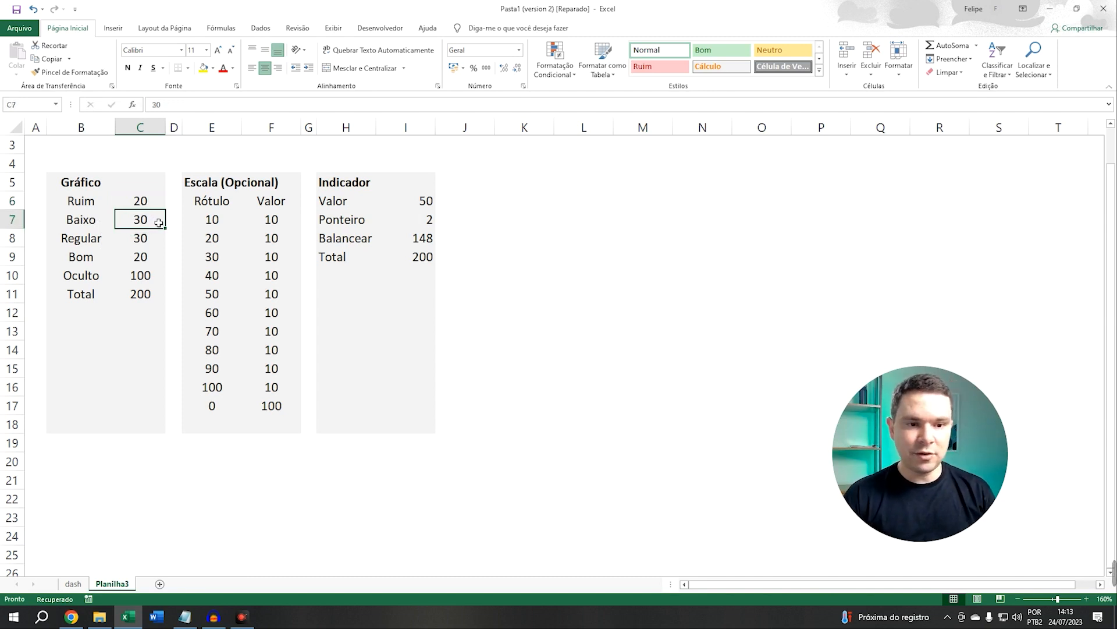
Inspect the Gráfico category values and the SOMA formula in the Oculto cell
drag(93, 226, 143, 255)
click(138, 260)
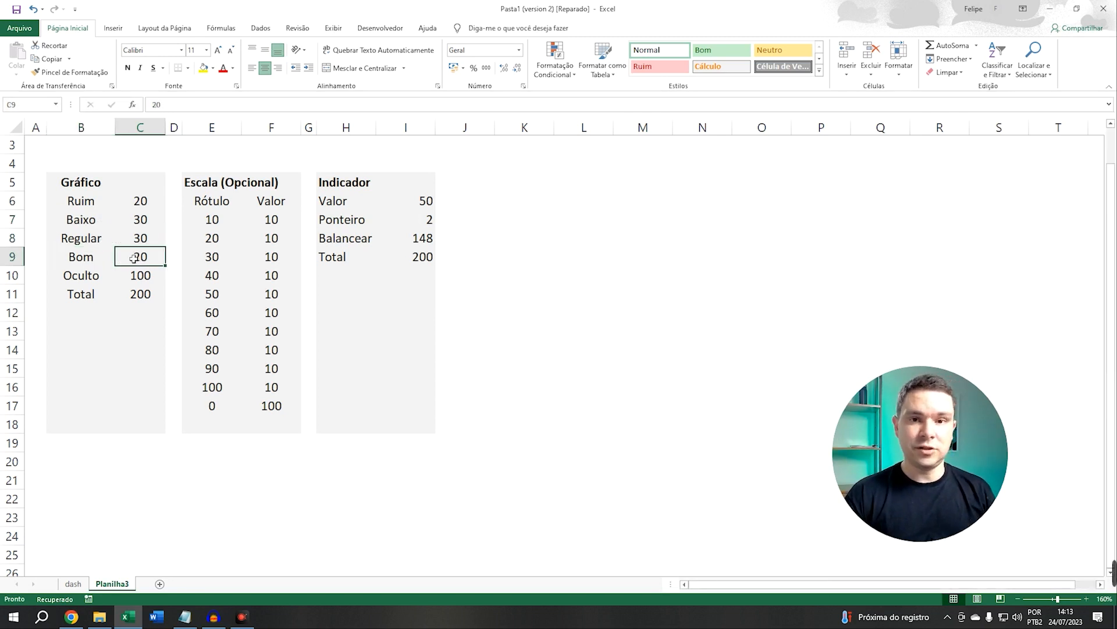
click(94, 285)
click(144, 283)
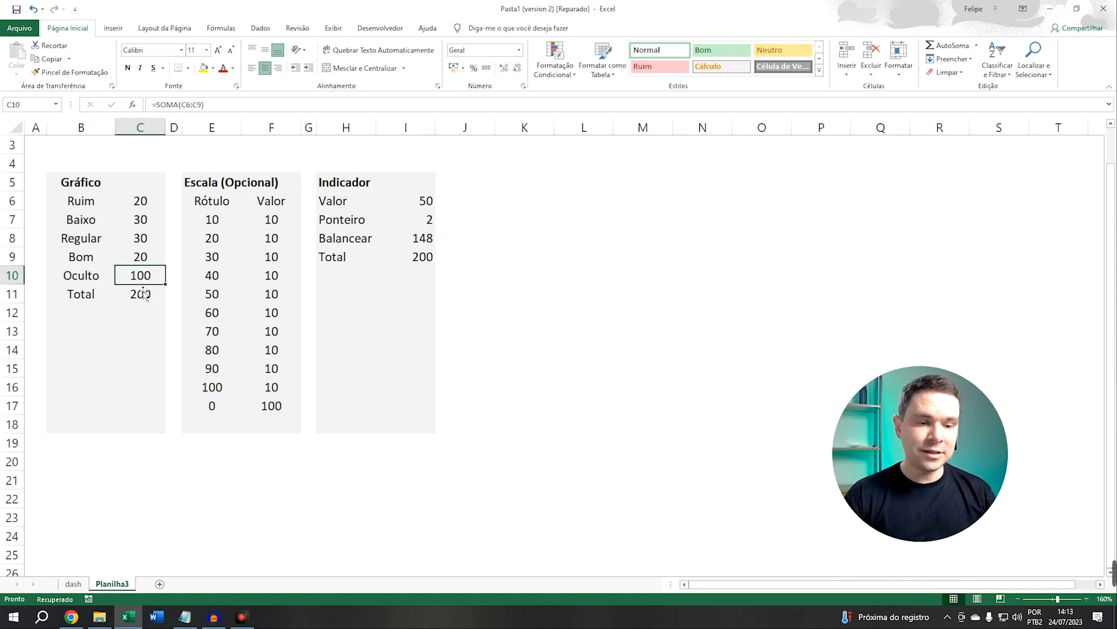
key(F2)
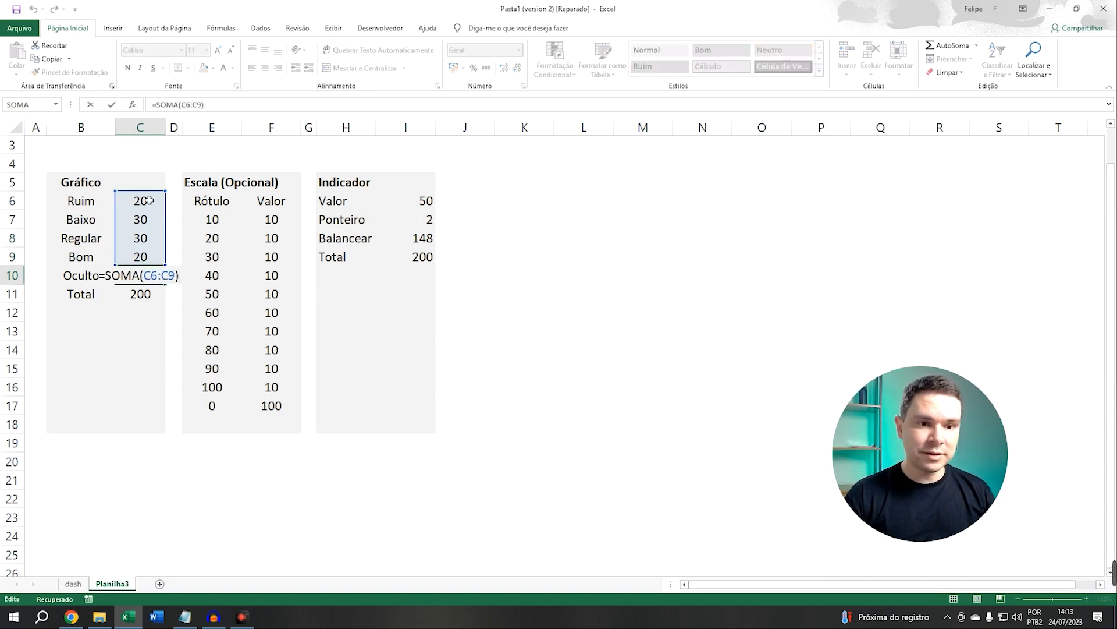
key(Return)
click(93, 275)
click(143, 277)
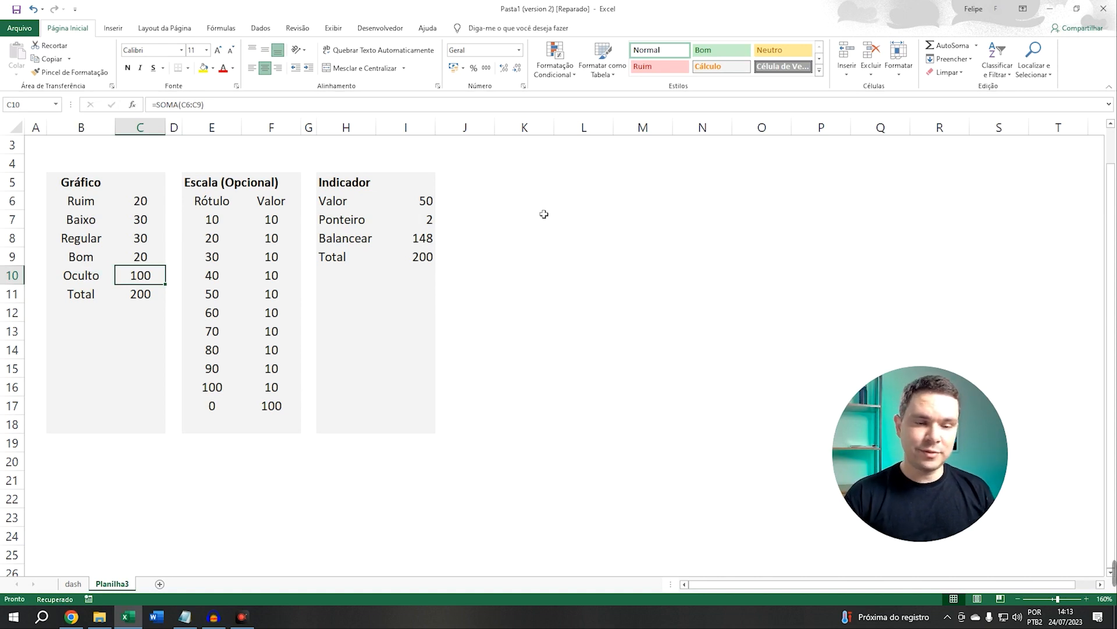
Insert a doughnut chart from the Gráfico labels and values, Ruim through Oculto
drag(93, 201, 149, 276)
click(113, 27)
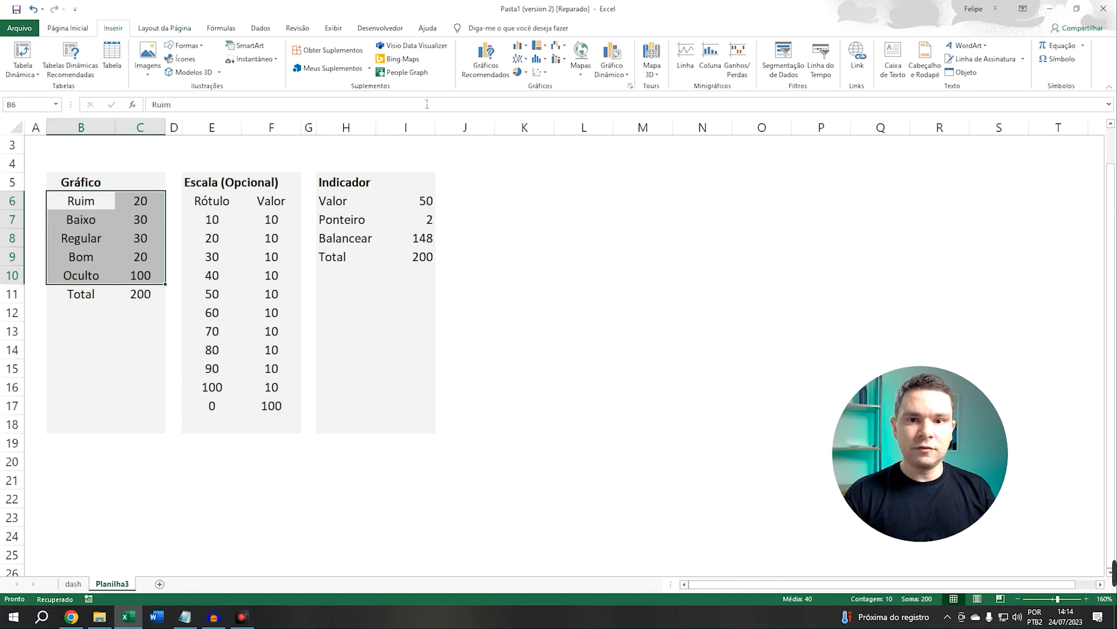
click(527, 74)
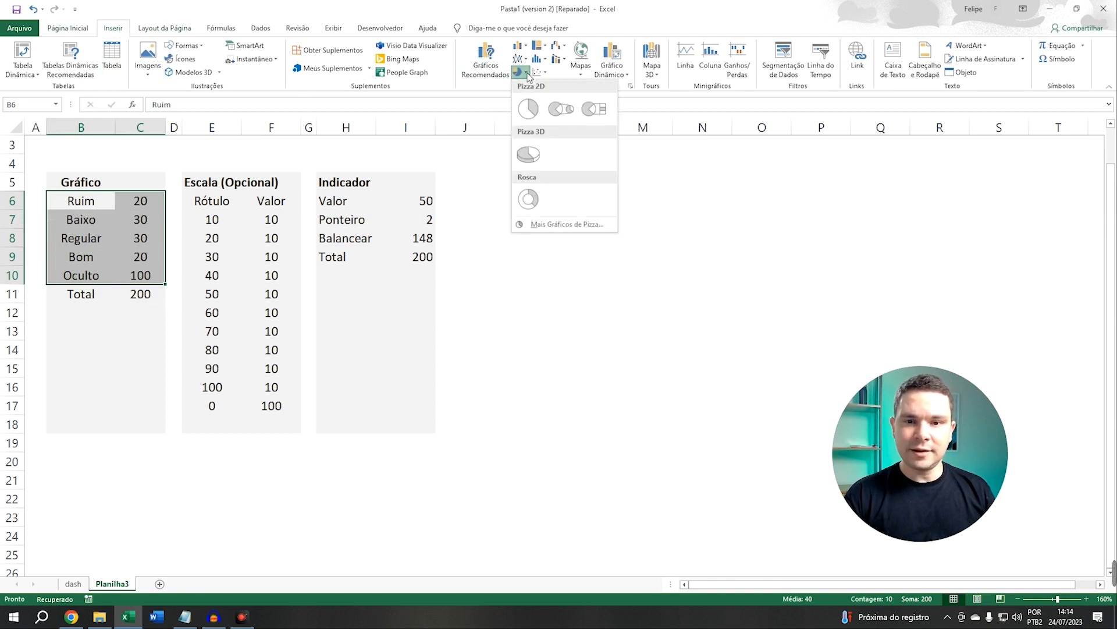
click(527, 200)
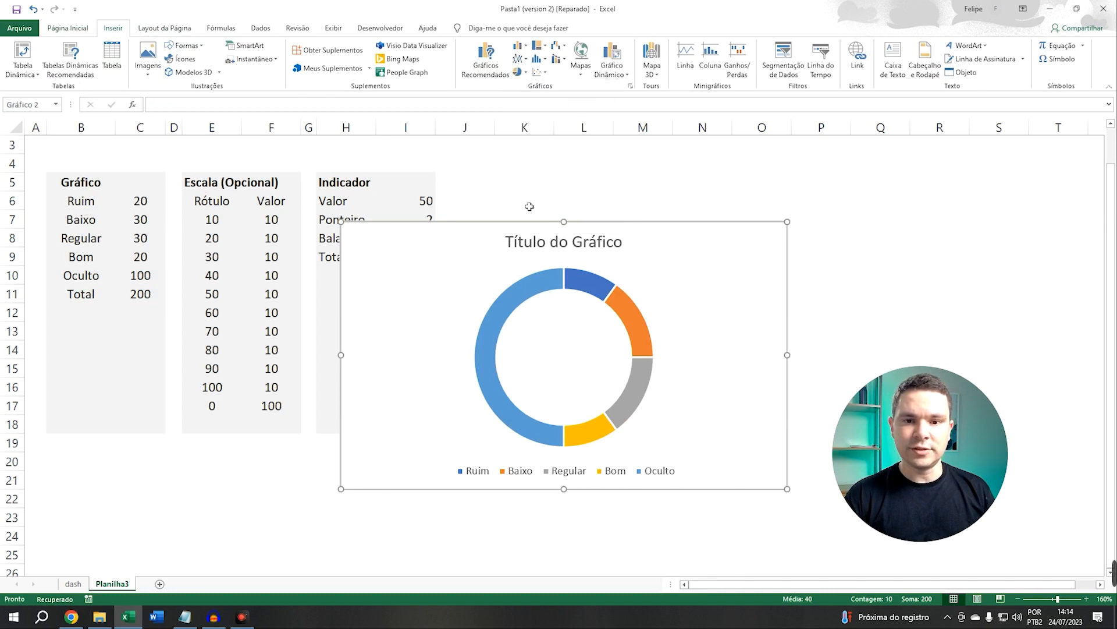
Move the chart beside the Indicador table
drag(451, 250, 522, 191)
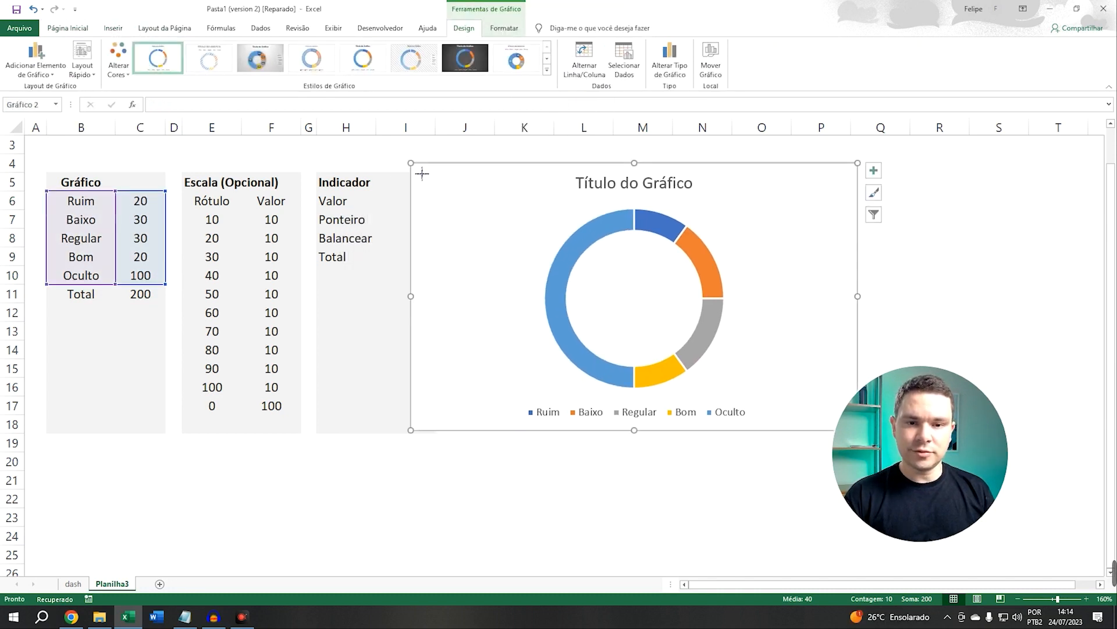
drag(411, 162, 467, 202)
click(512, 224)
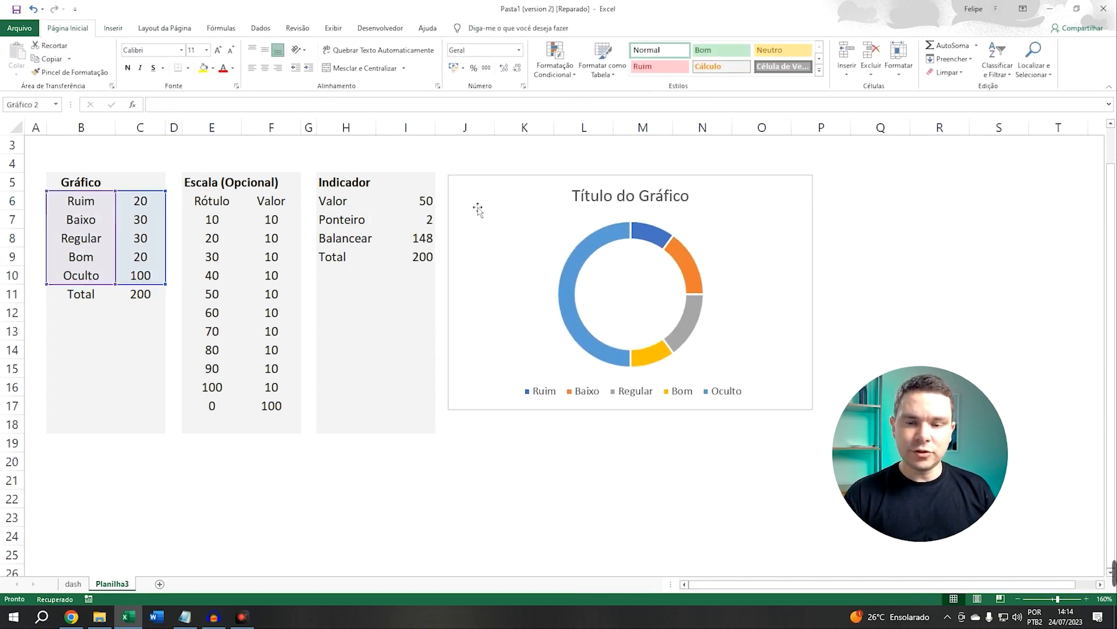
click(475, 165)
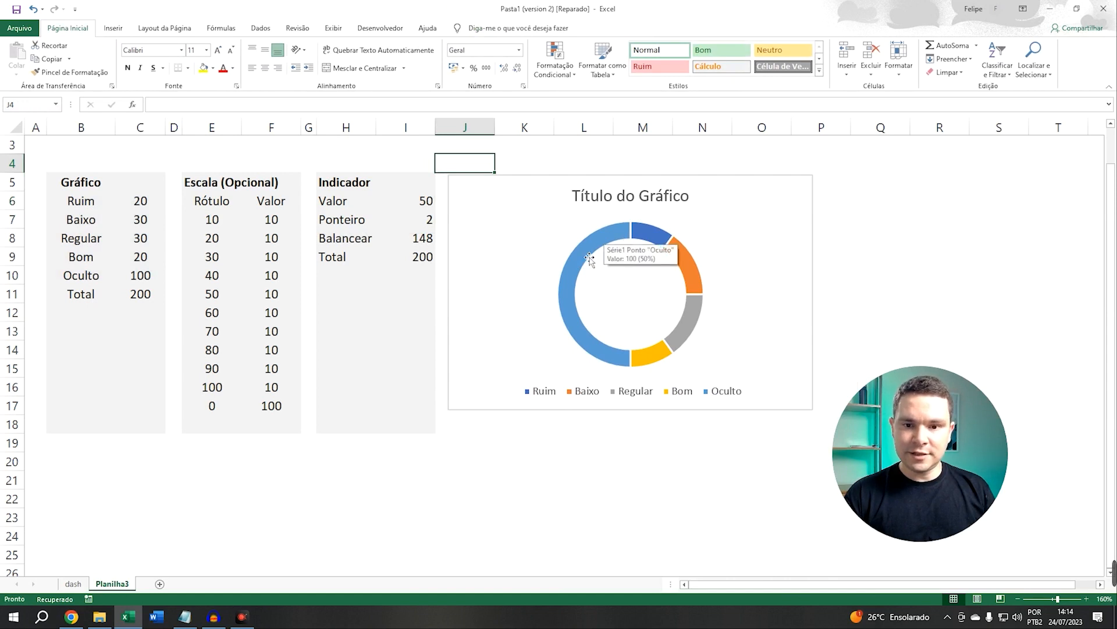
Set the doughnut series' first slice angle to 270°
mouse_move(582, 259)
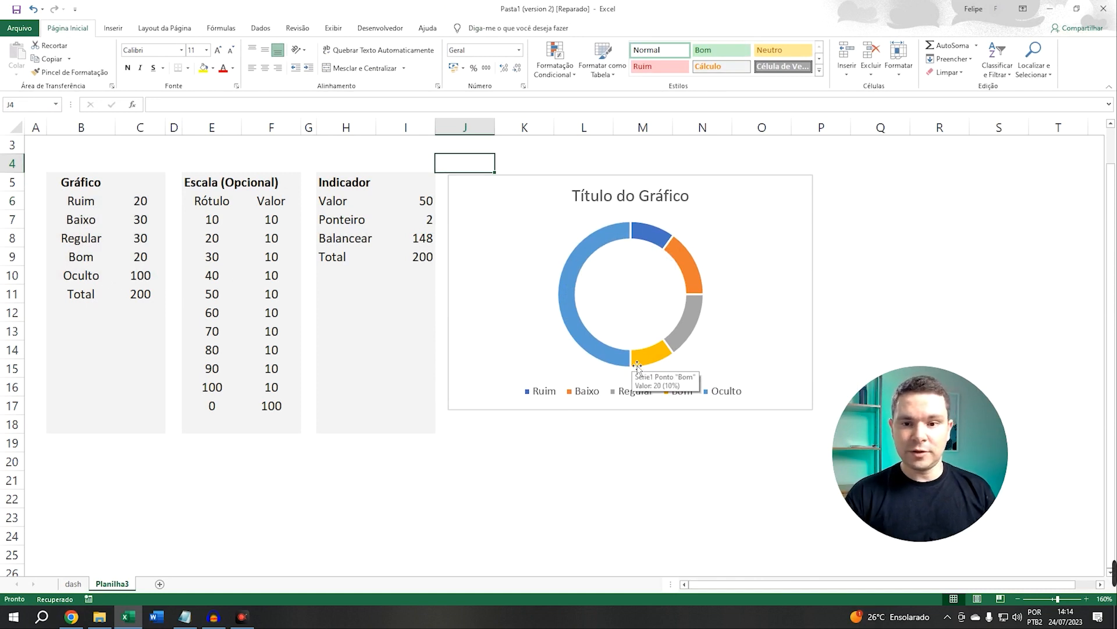
mouse_move(645, 359)
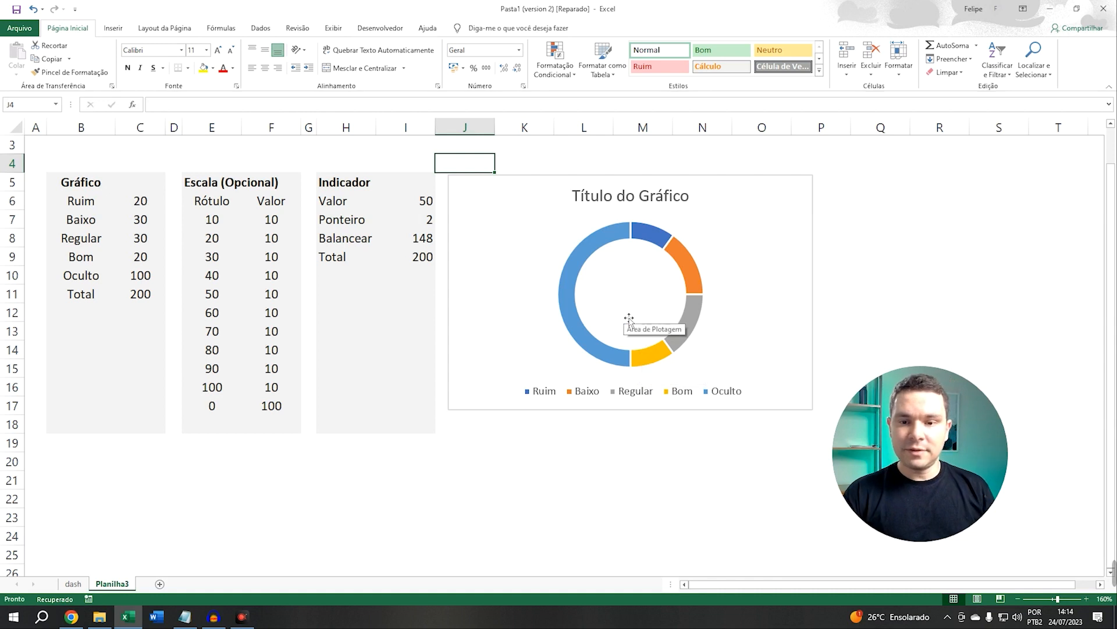
right_click(617, 234)
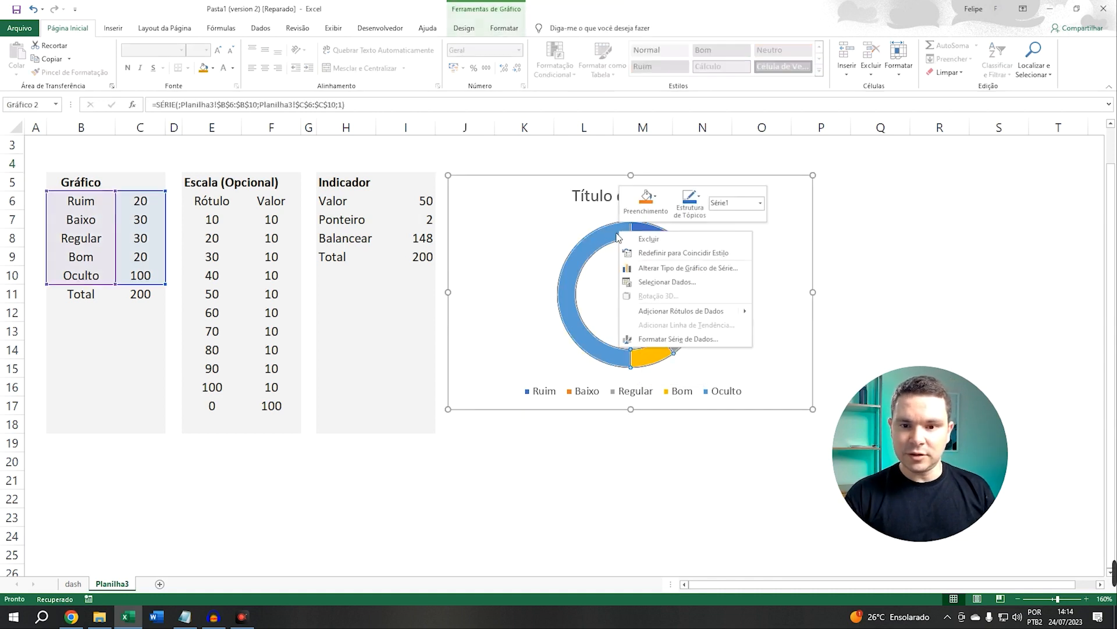
click(641, 340)
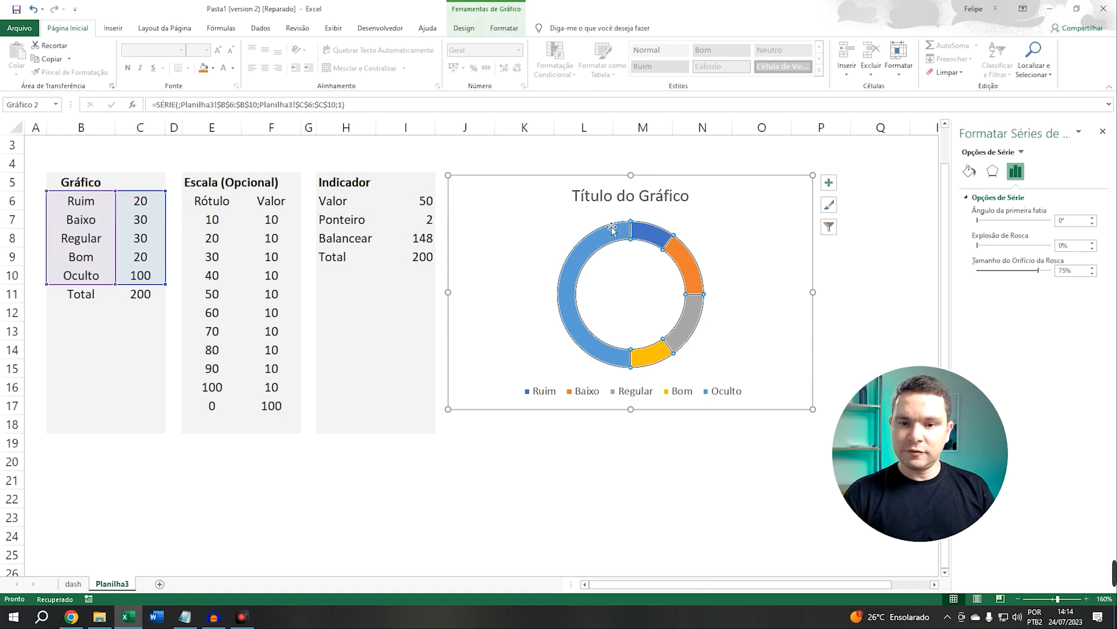
click(970, 173)
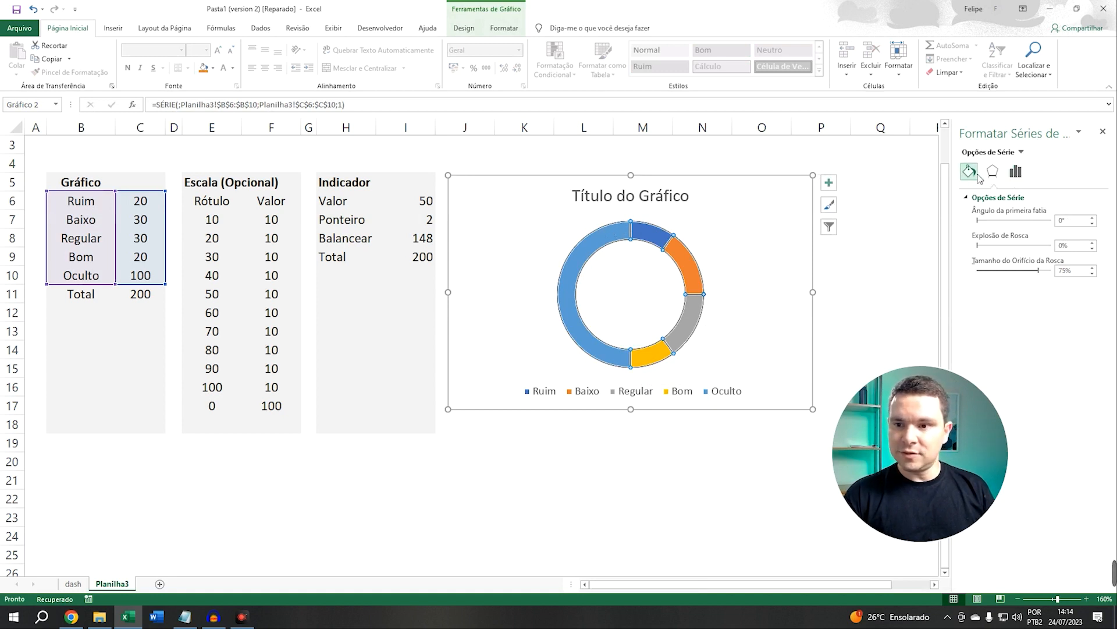
click(1015, 172)
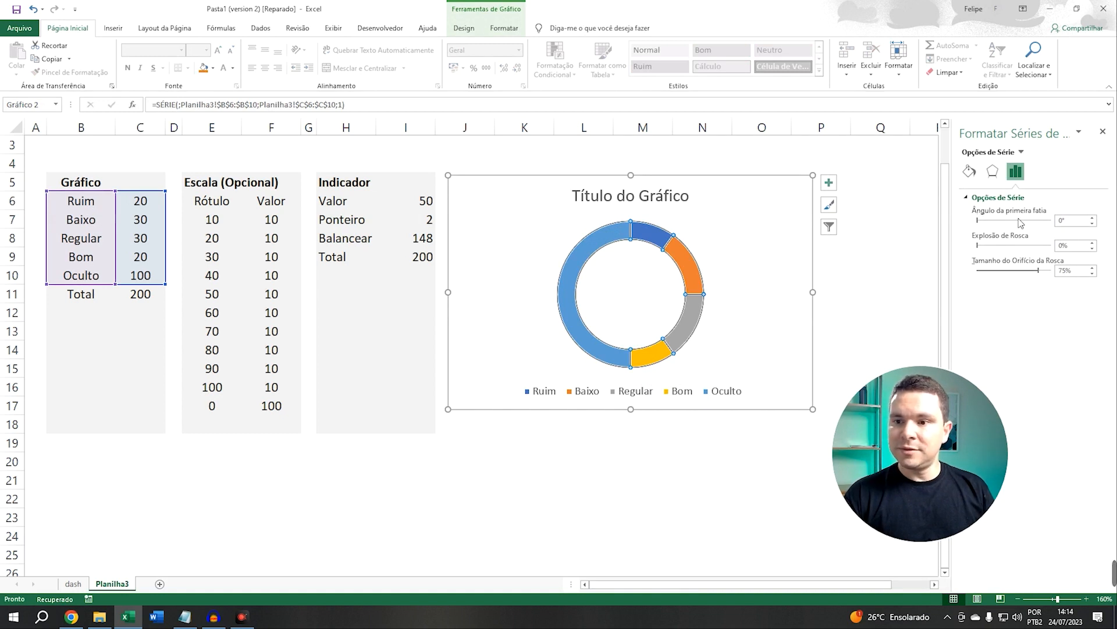
click(1060, 221)
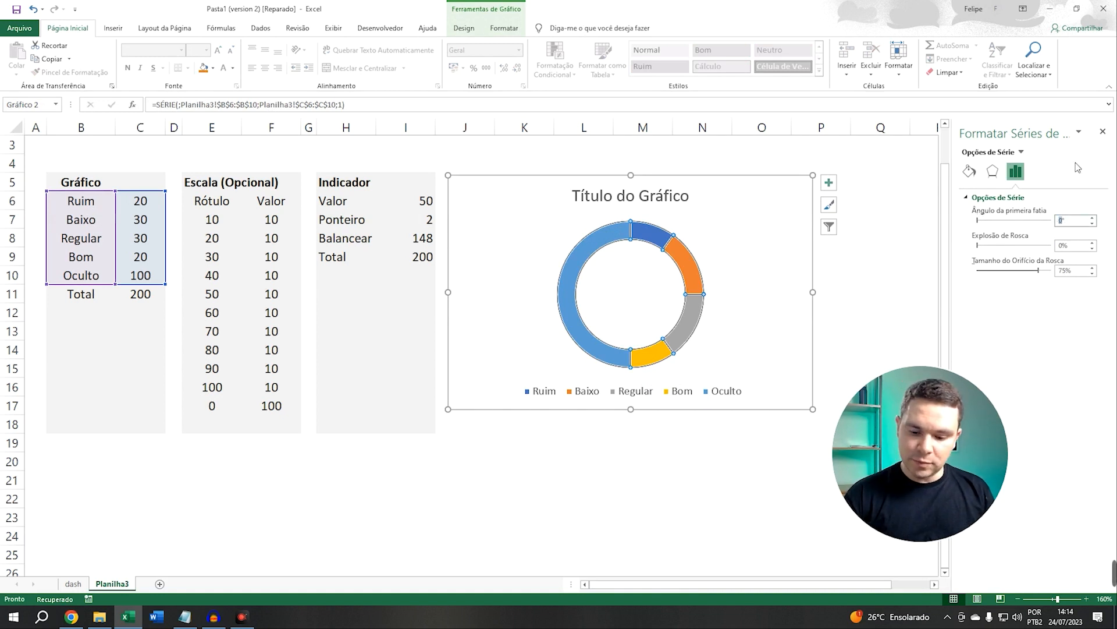
text(270)
key(Return)
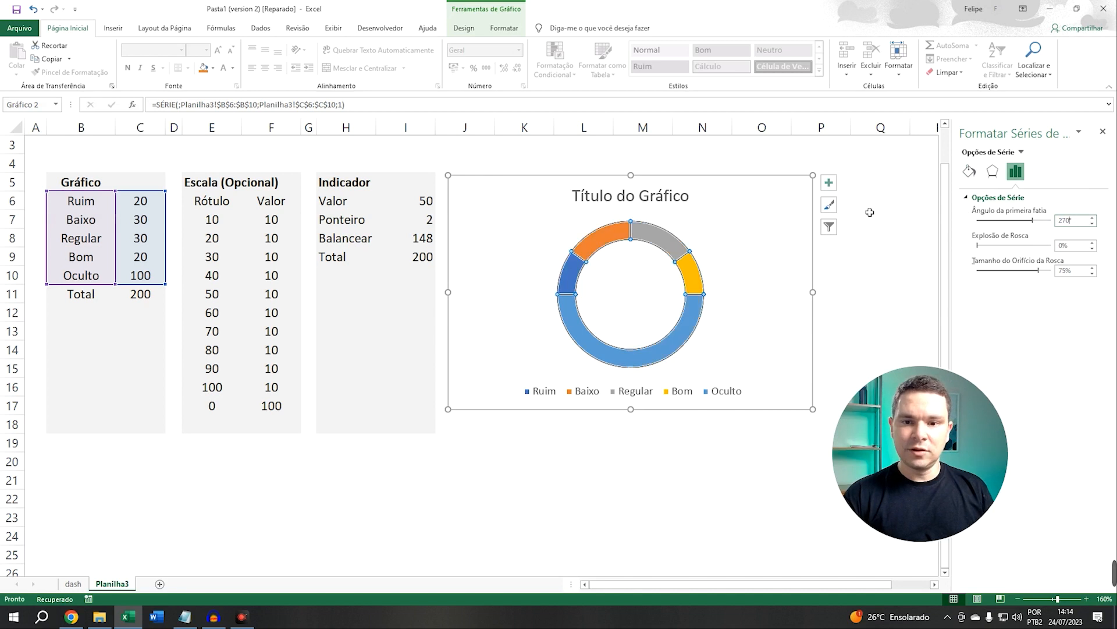
Add a new chart series named from the Escala (Opcional) header cell E5
click(541, 290)
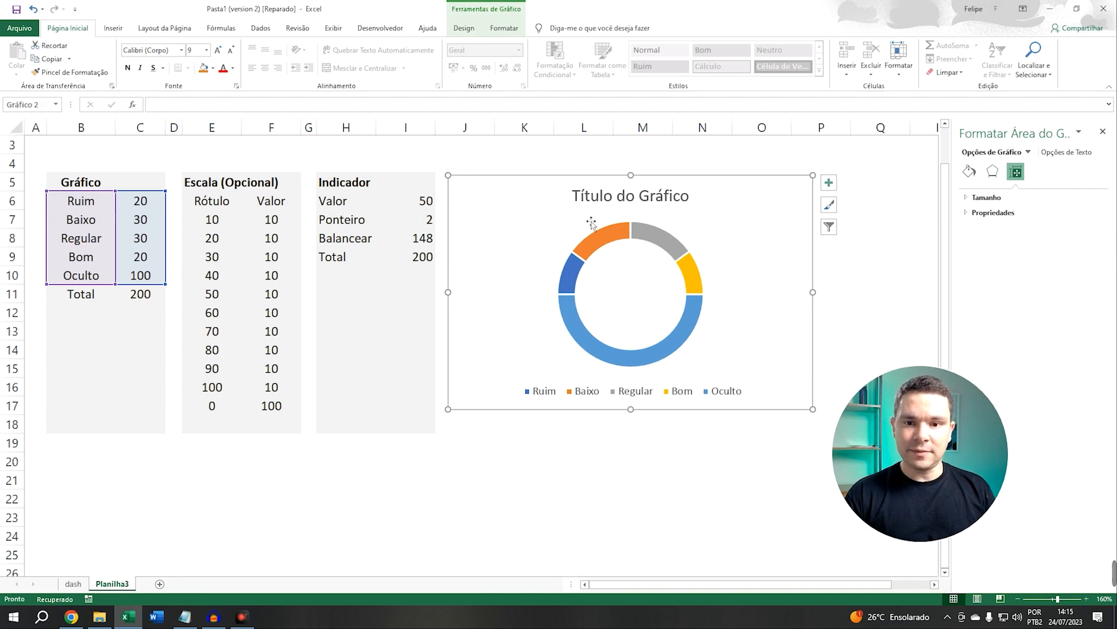
right_click(505, 213)
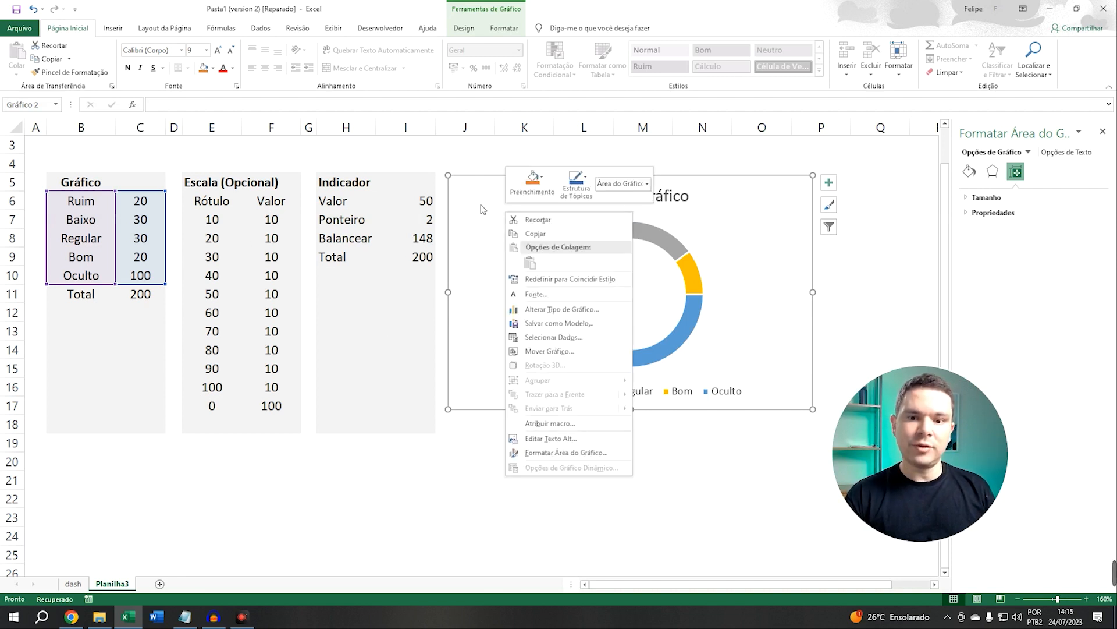
click(539, 338)
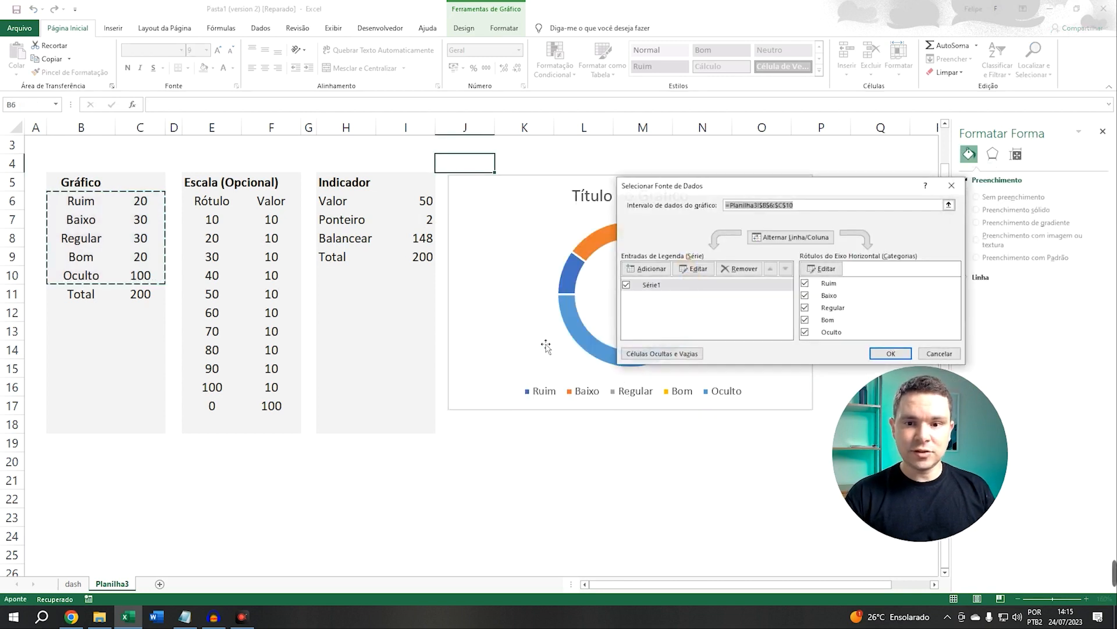
click(647, 269)
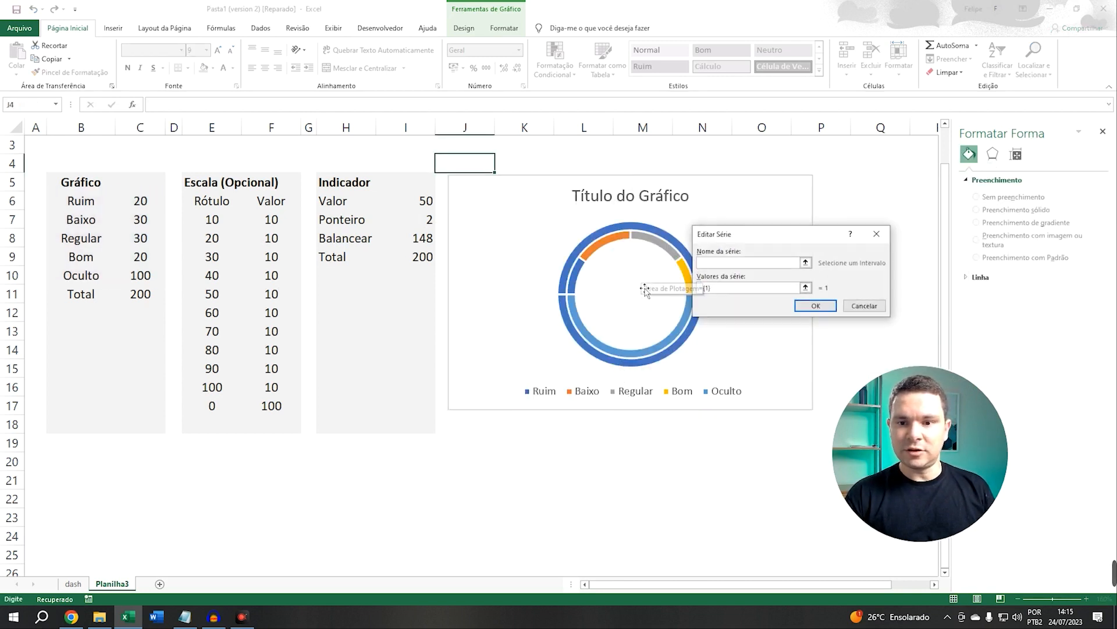
click(805, 263)
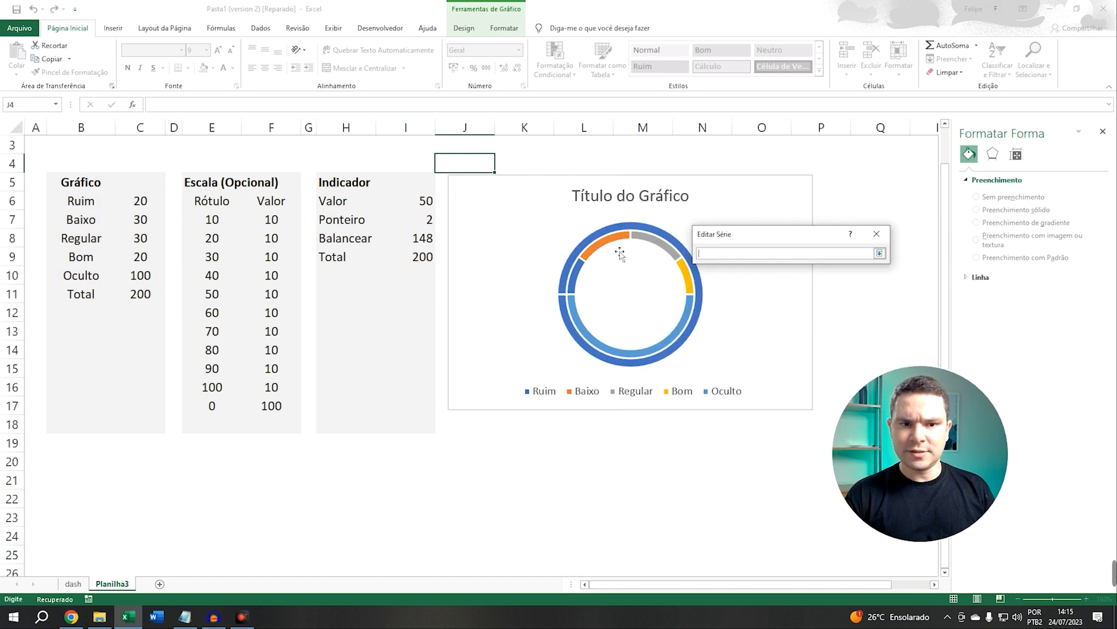
click(208, 186)
key(Return)
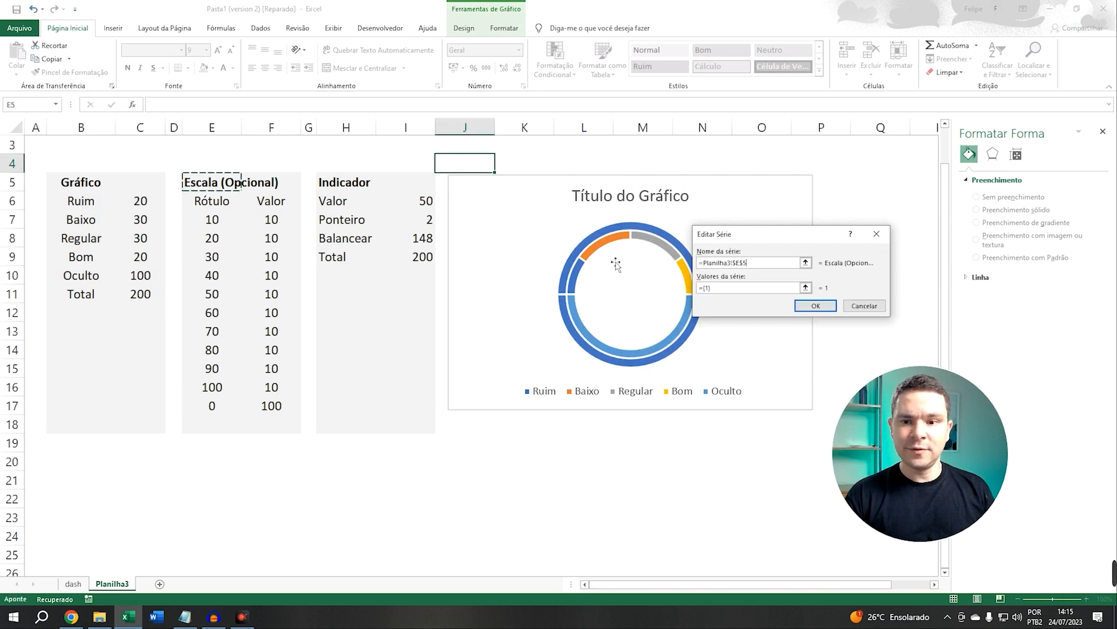
Set the new series values to the Escala Valor range F7:F17 and confirm the data source
click(806, 287)
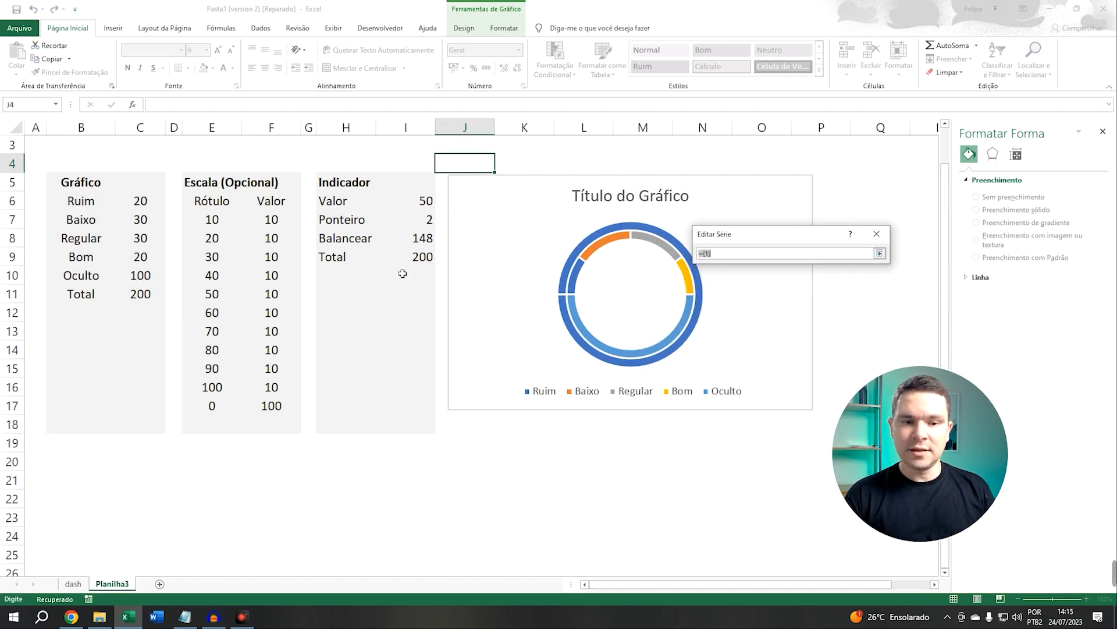
drag(271, 220, 269, 404)
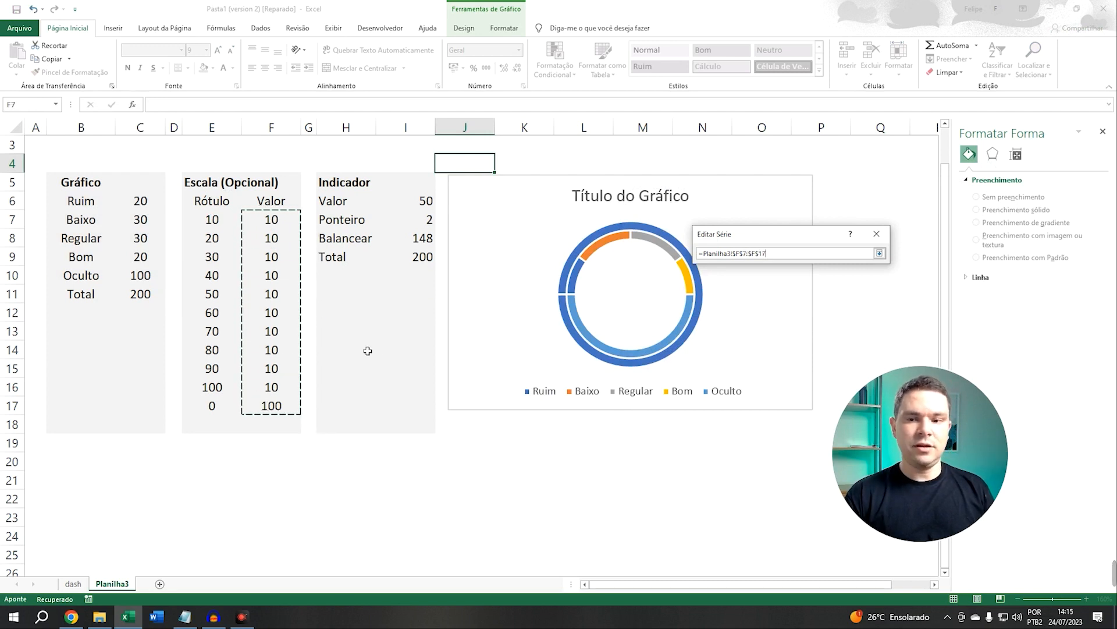
key(Return)
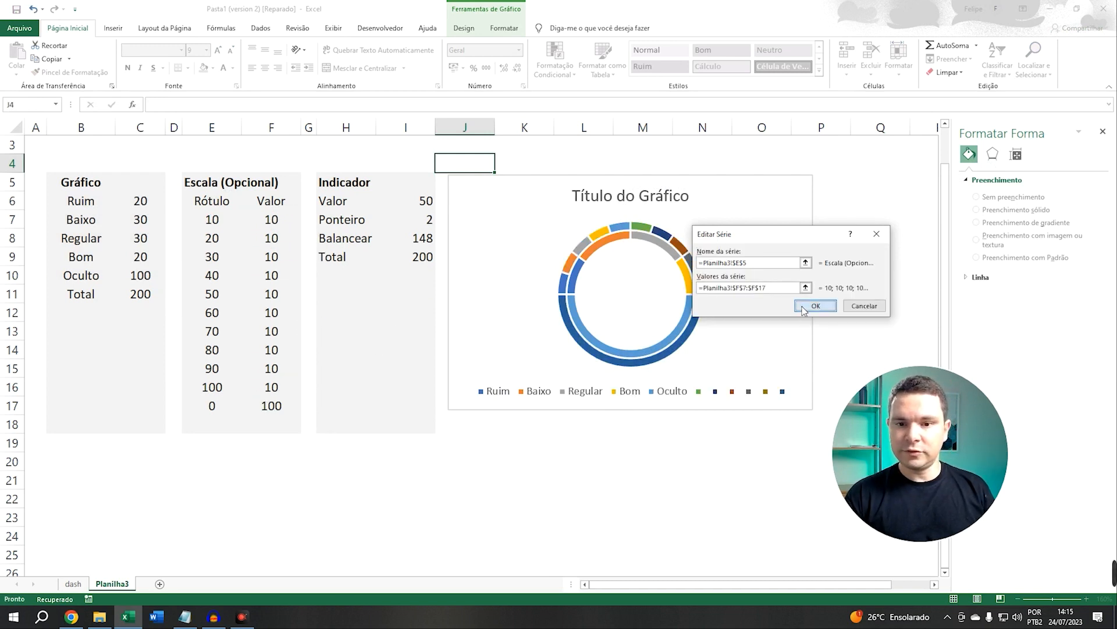
click(802, 308)
click(890, 354)
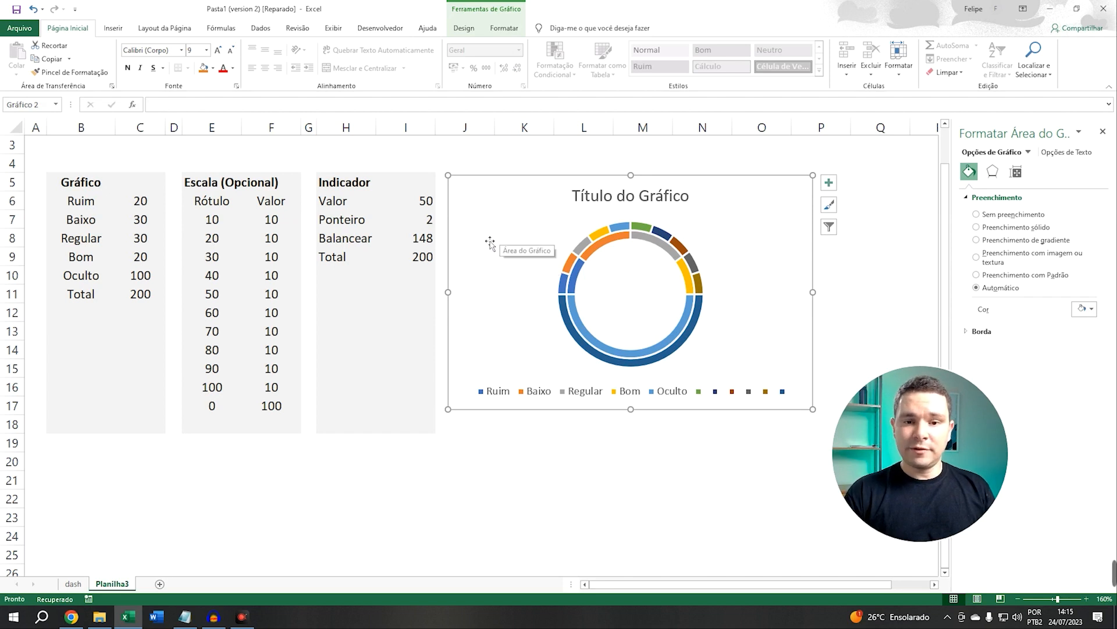
Apply the Monochromatic Palette 10 gray color scheme to the chart
drag(488, 245, 484, 246)
mouse_move(504, 200)
mouse_down()
mouse_move(514, 209)
mouse_move(503, 210)
mouse_up()
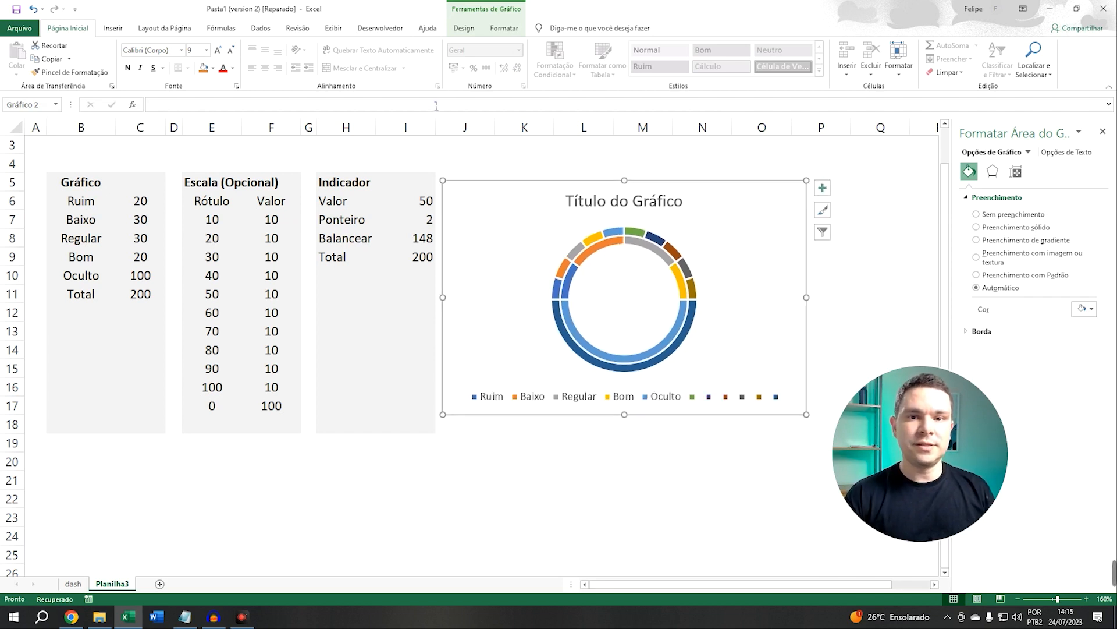
click(464, 32)
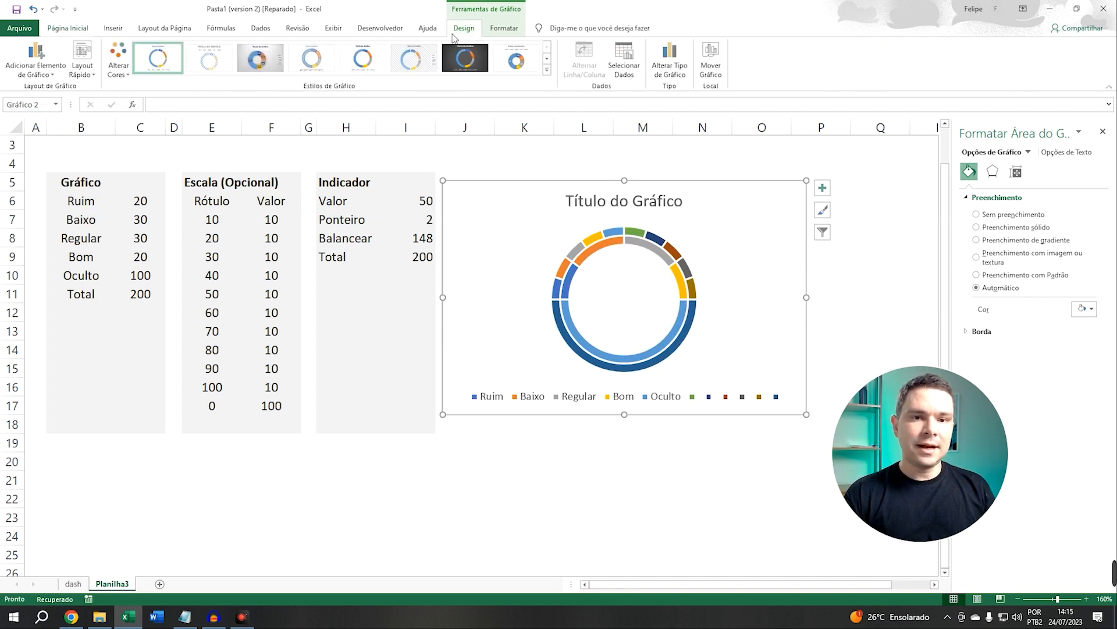
click(120, 75)
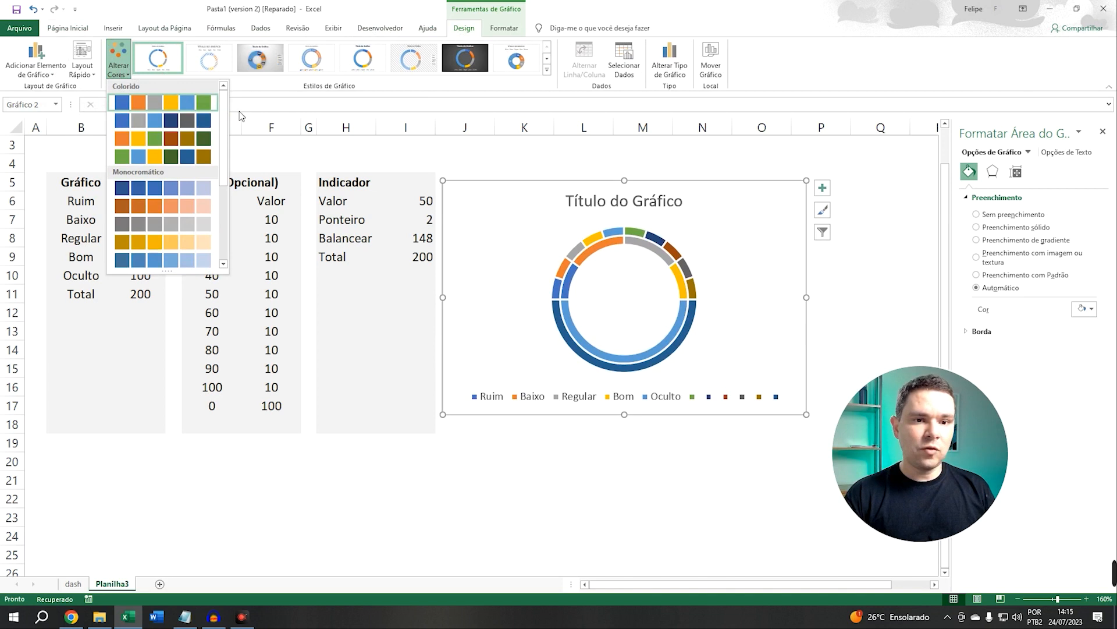
scroll(223, 106, down, 2)
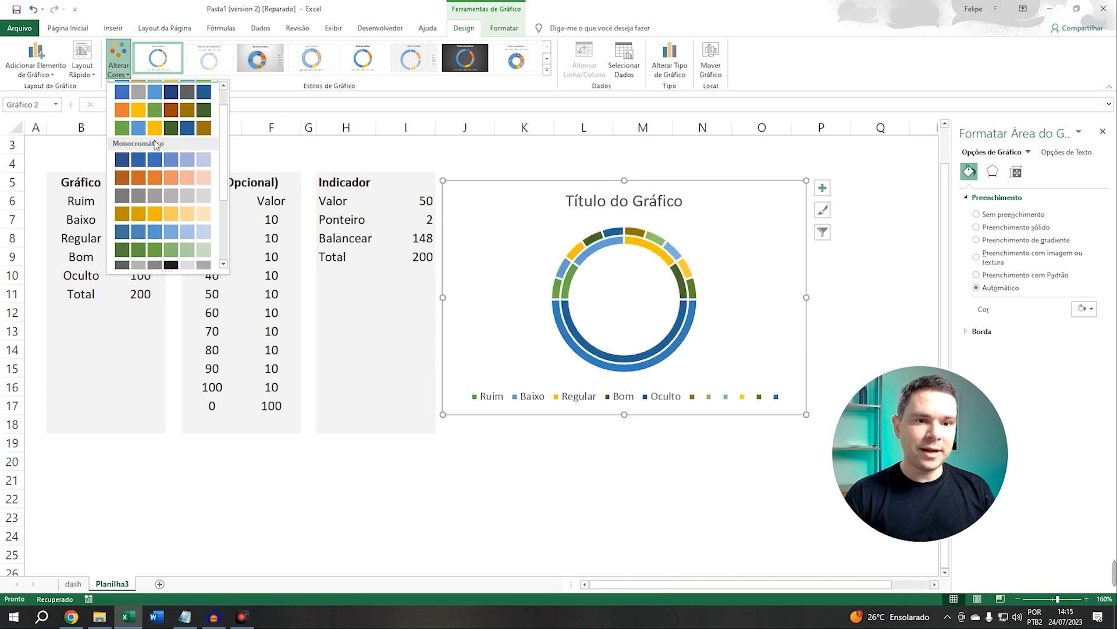
drag(223, 141, 226, 200)
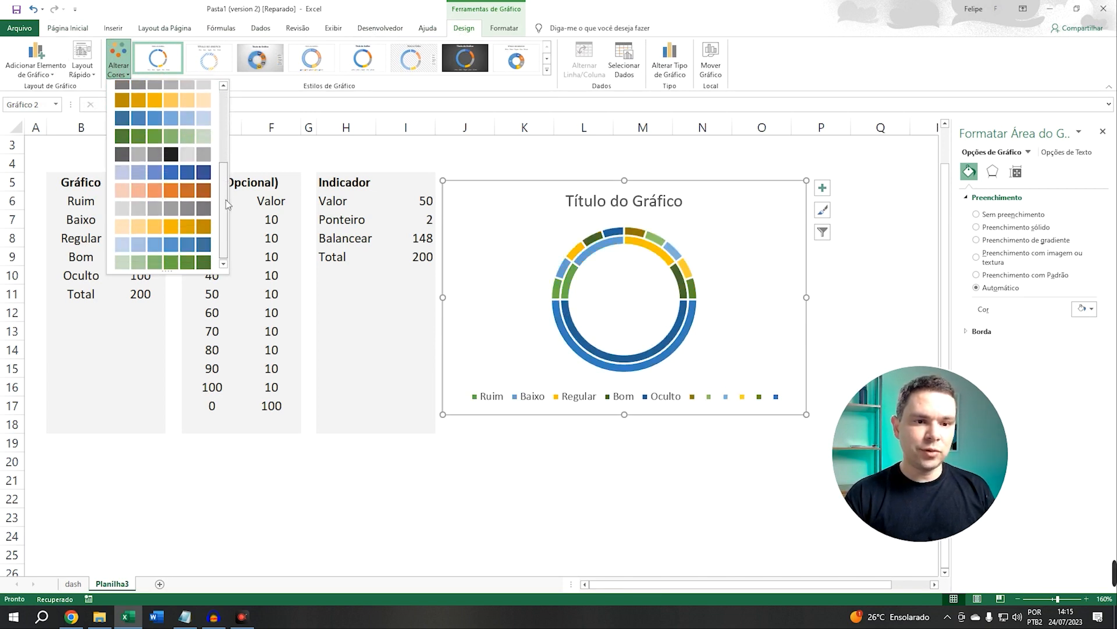
click(127, 205)
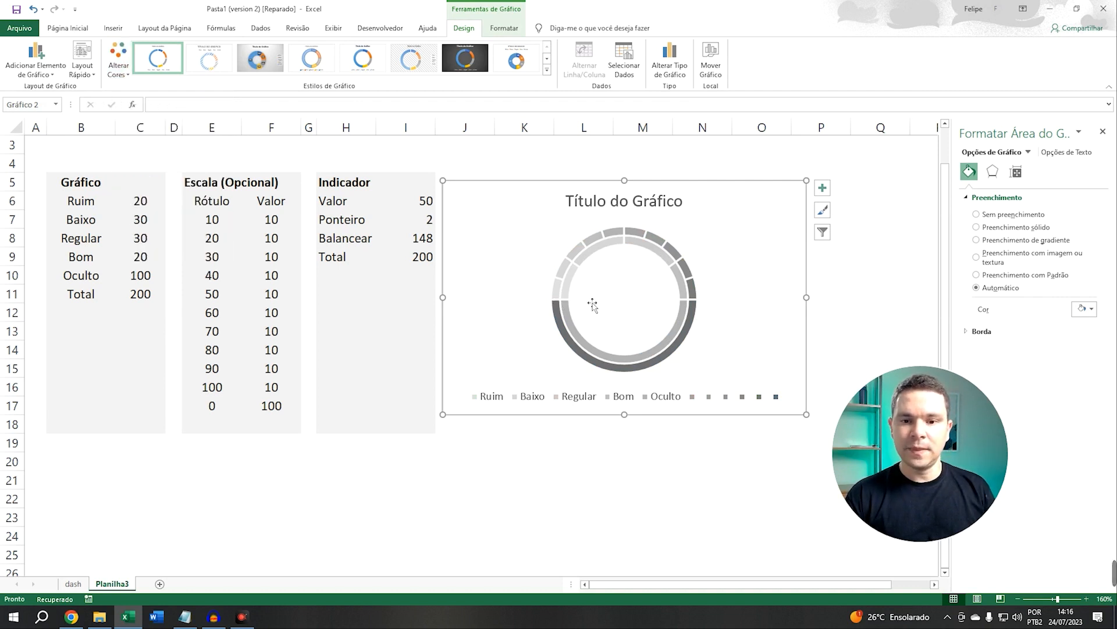
Remove the fill from the scale series' bottom 100-value slice
click(564, 329)
click(564, 329)
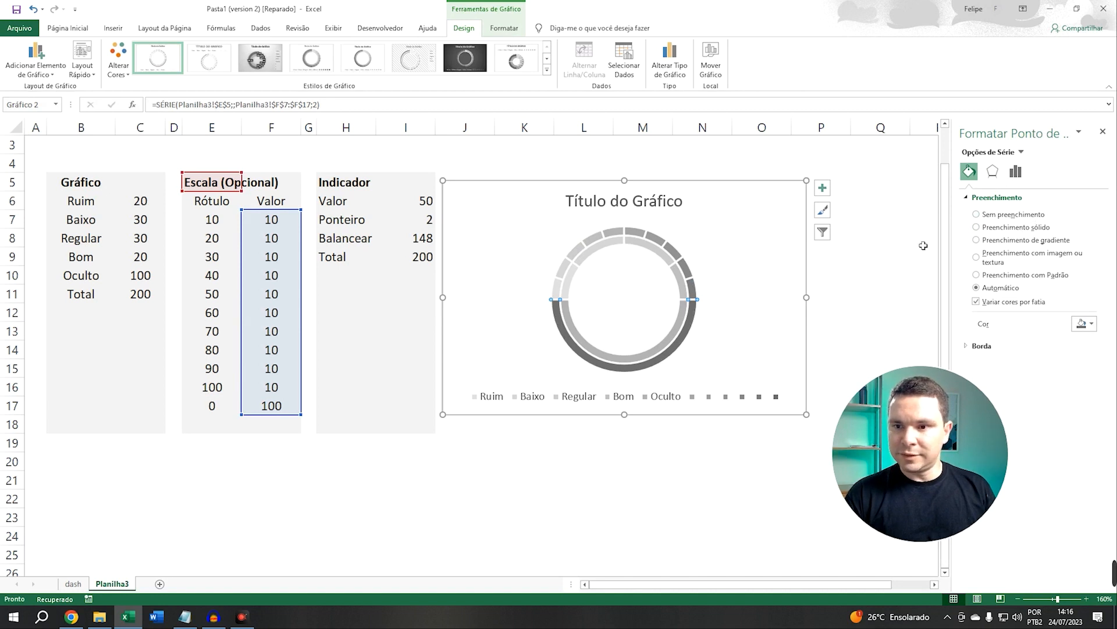
click(976, 215)
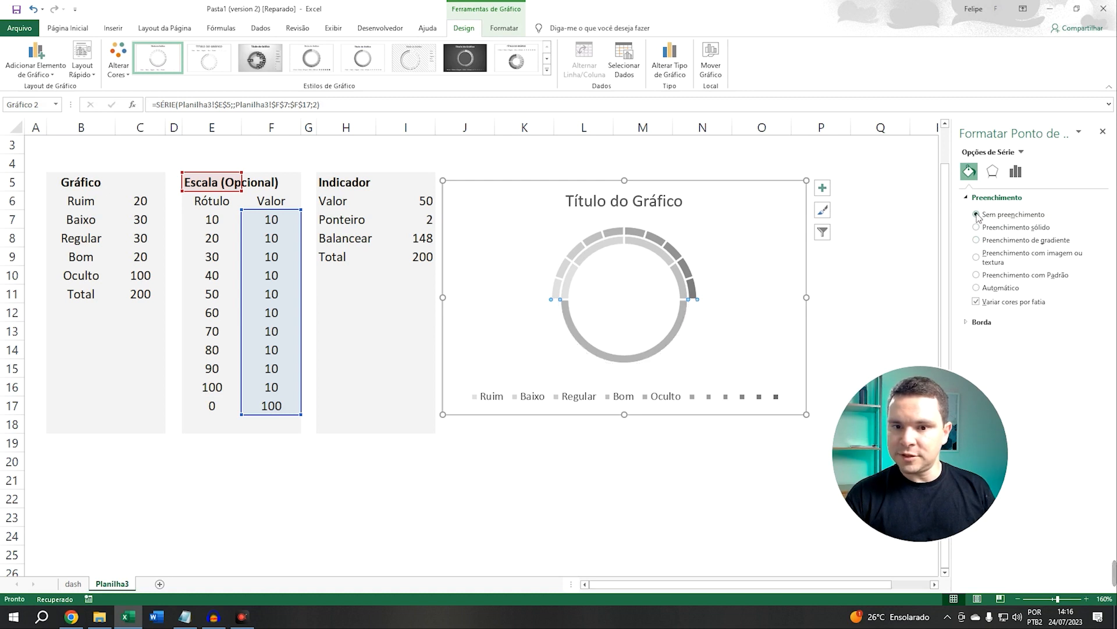
Remove the fill from the inner series' Oculto slice
click(576, 331)
click(572, 333)
click(576, 330)
click(577, 331)
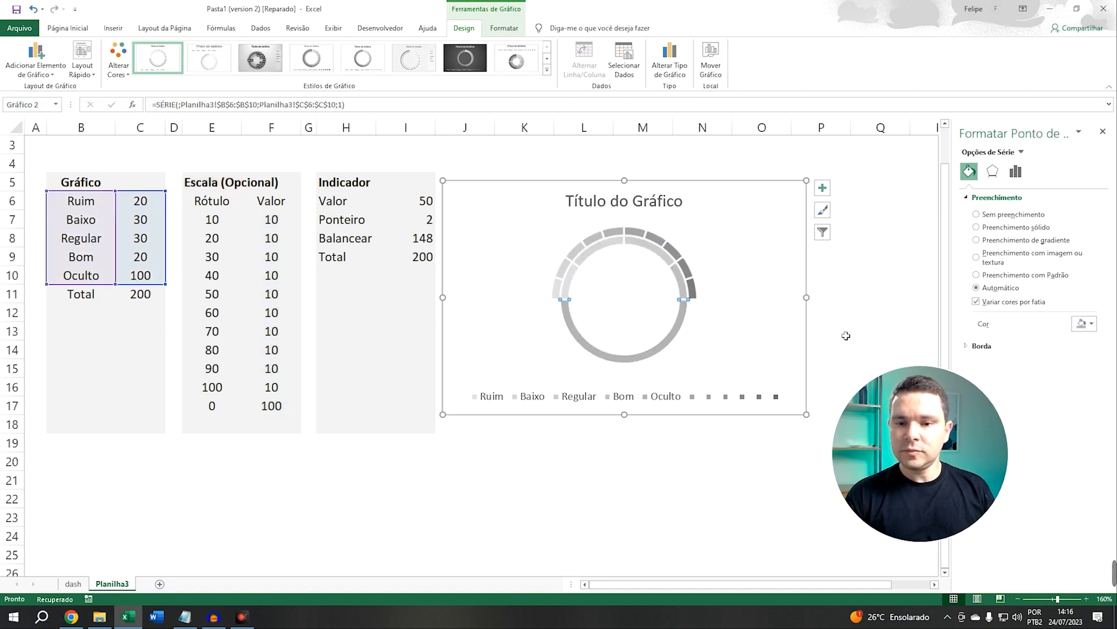
click(976, 228)
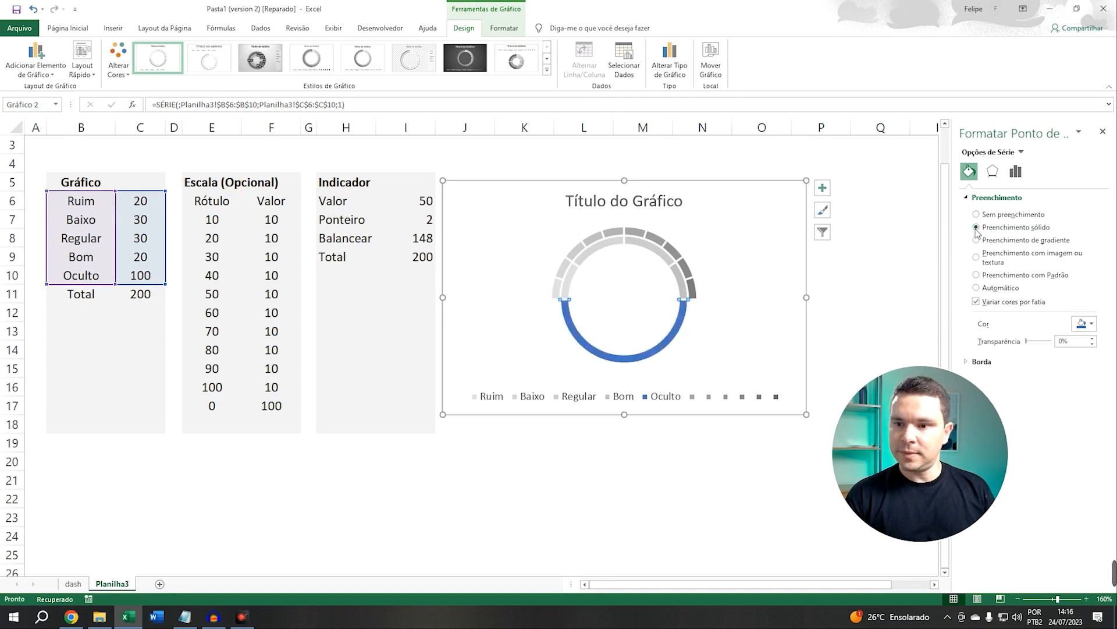
click(976, 214)
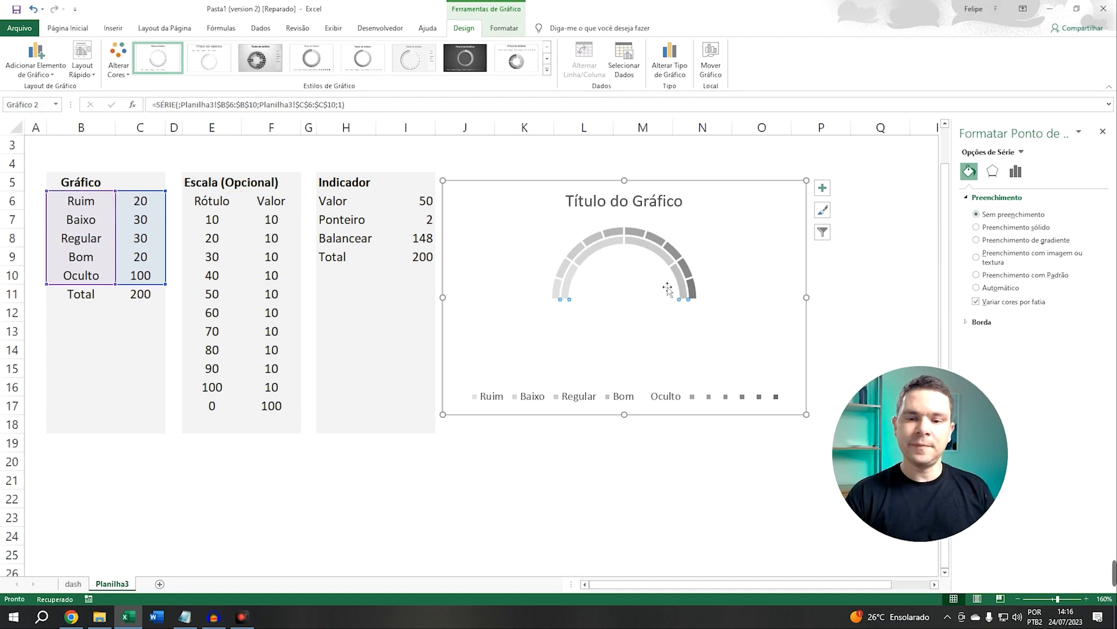
Fill the Ruim slice with solid red
click(560, 291)
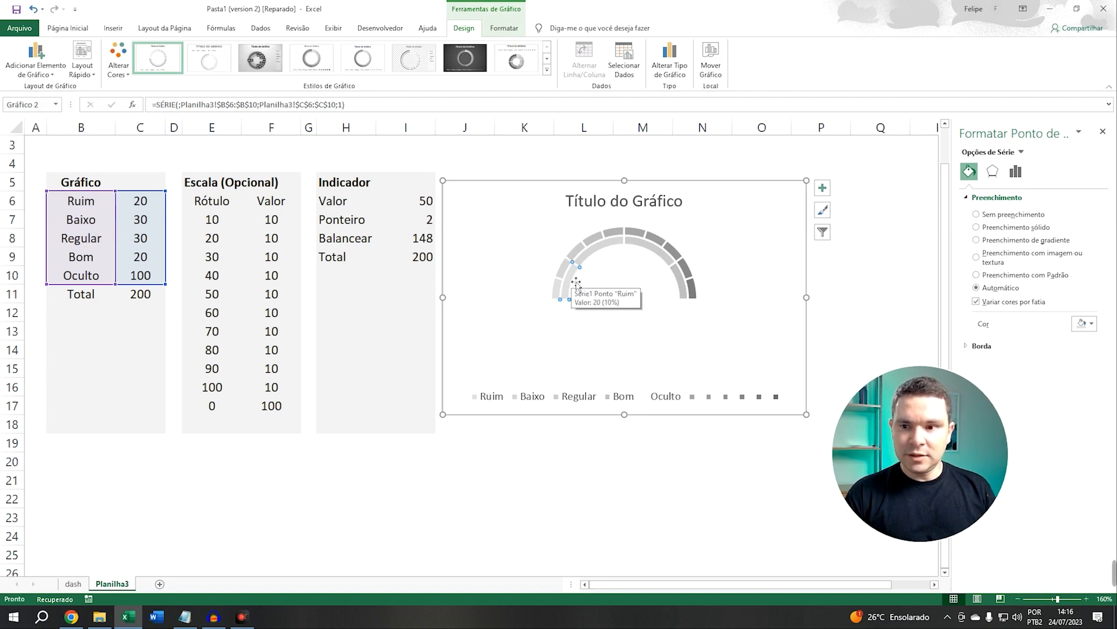
click(976, 227)
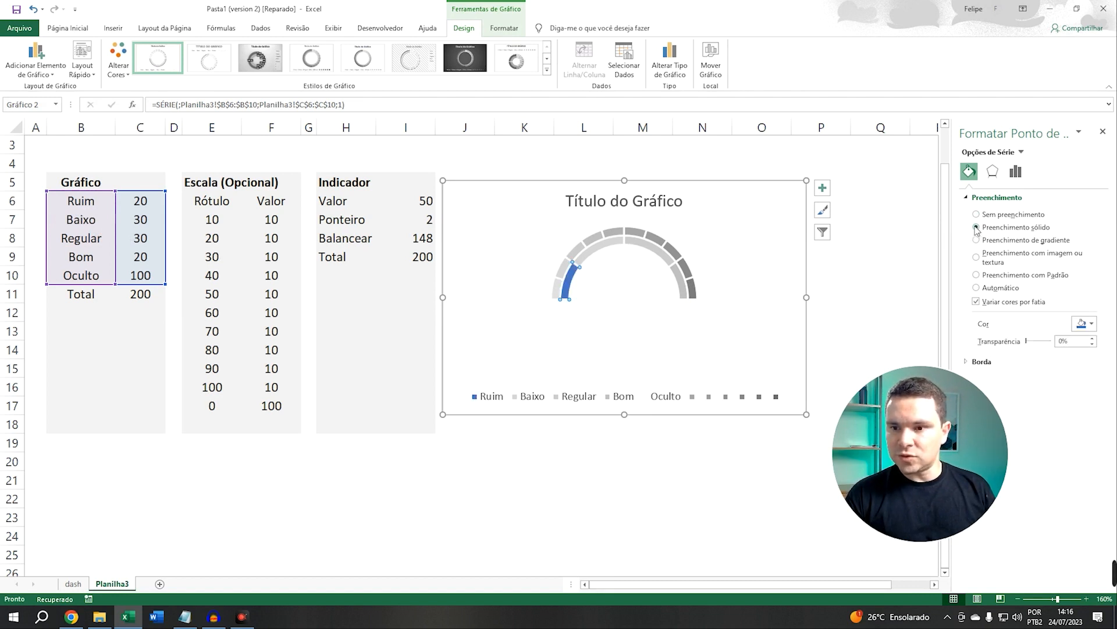
click(1078, 321)
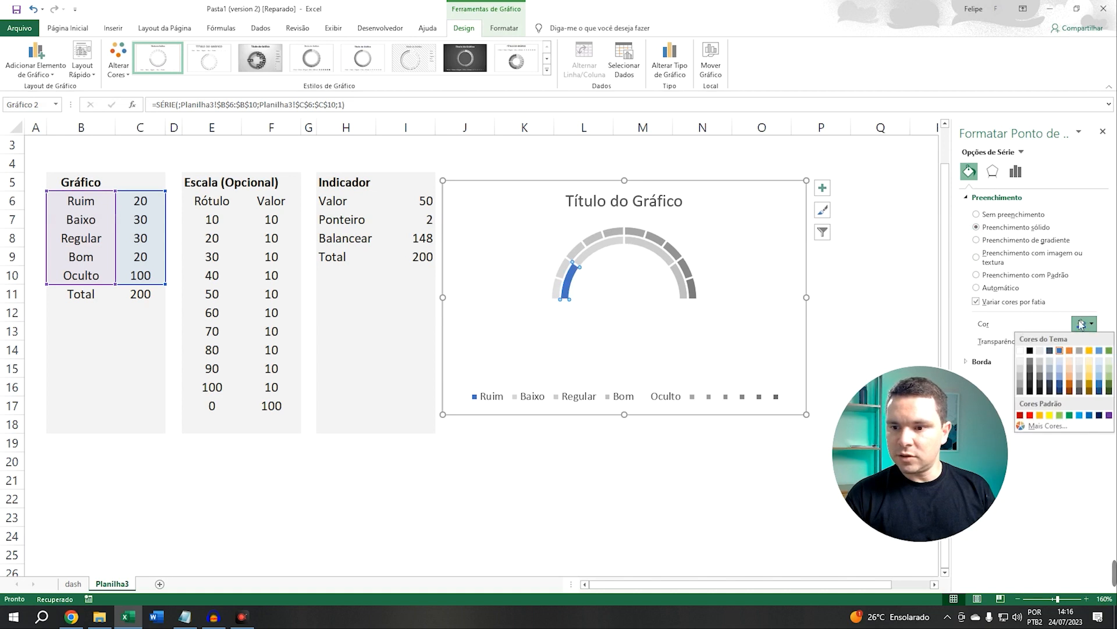
click(1030, 415)
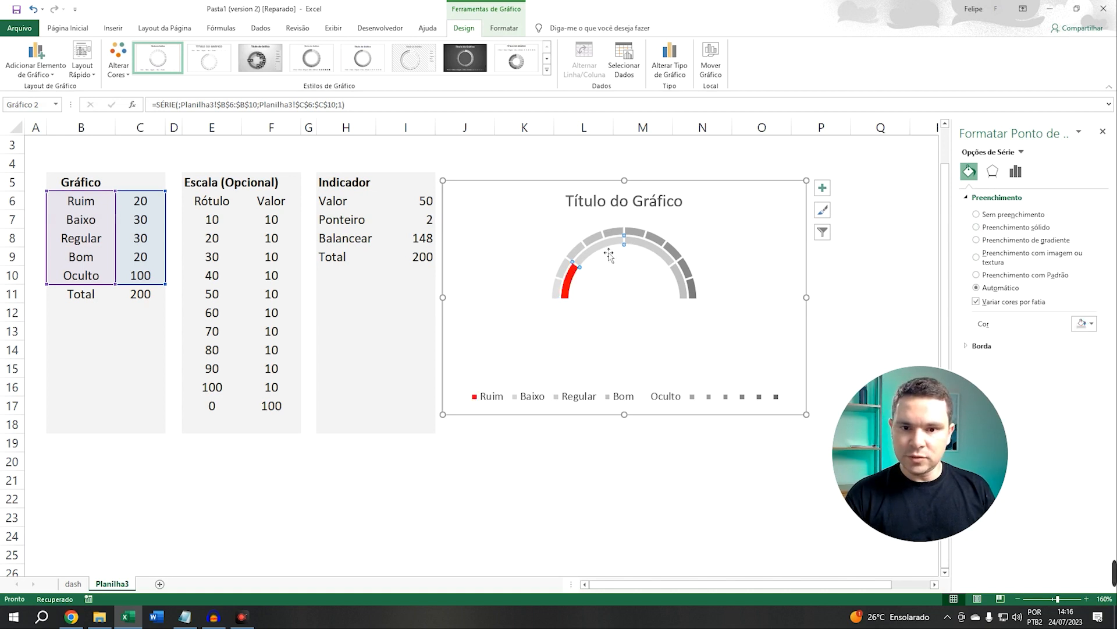
Fill the Baixo slice with solid orange
click(977, 227)
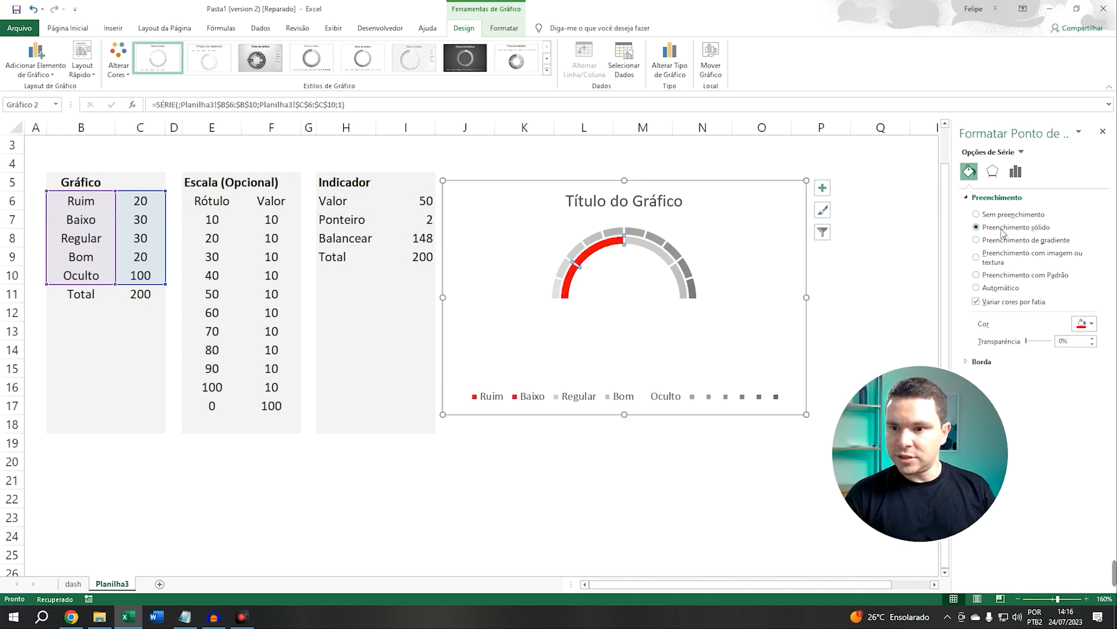
click(1091, 325)
click(1040, 415)
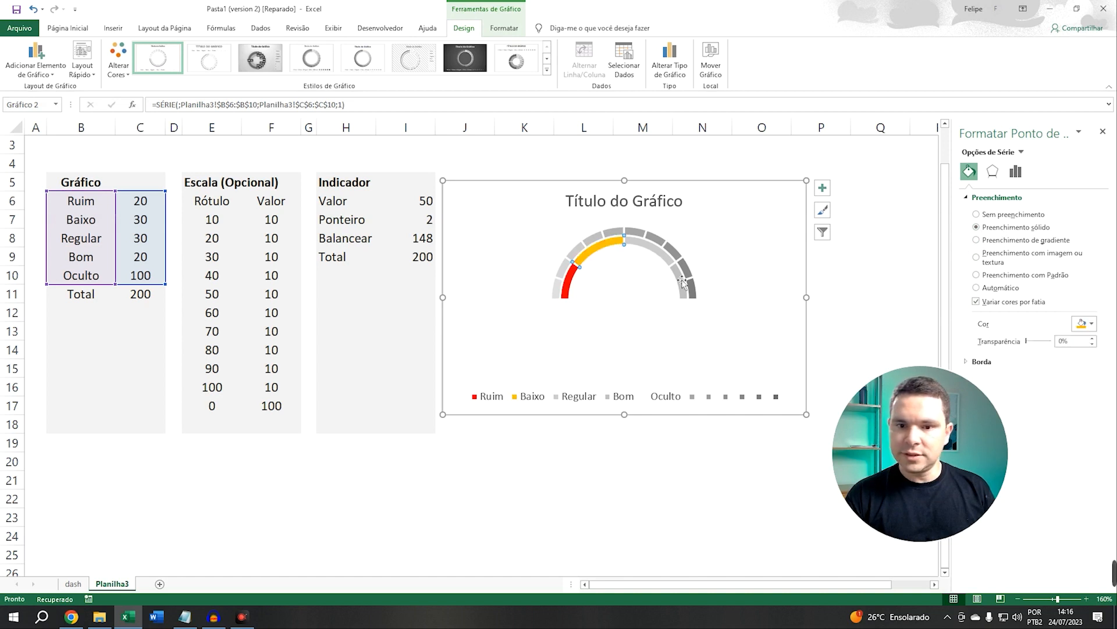
Fill the Regular slice with solid yellow
click(649, 251)
click(997, 229)
click(1086, 323)
click(1051, 415)
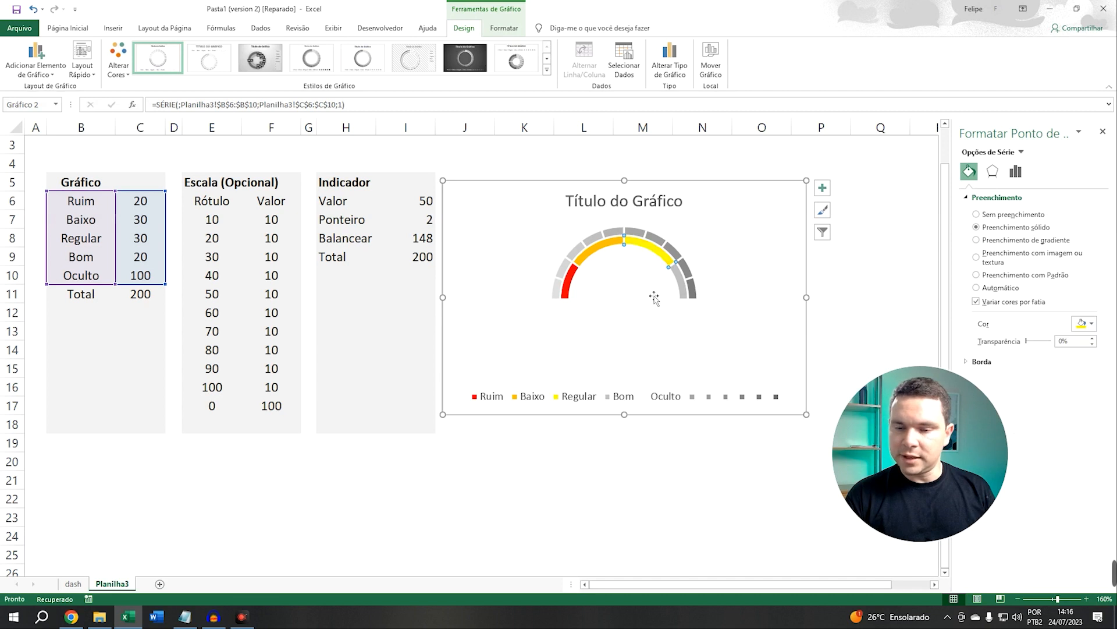
Fill the Bom slice with solid green
click(687, 287)
click(1000, 227)
click(1082, 323)
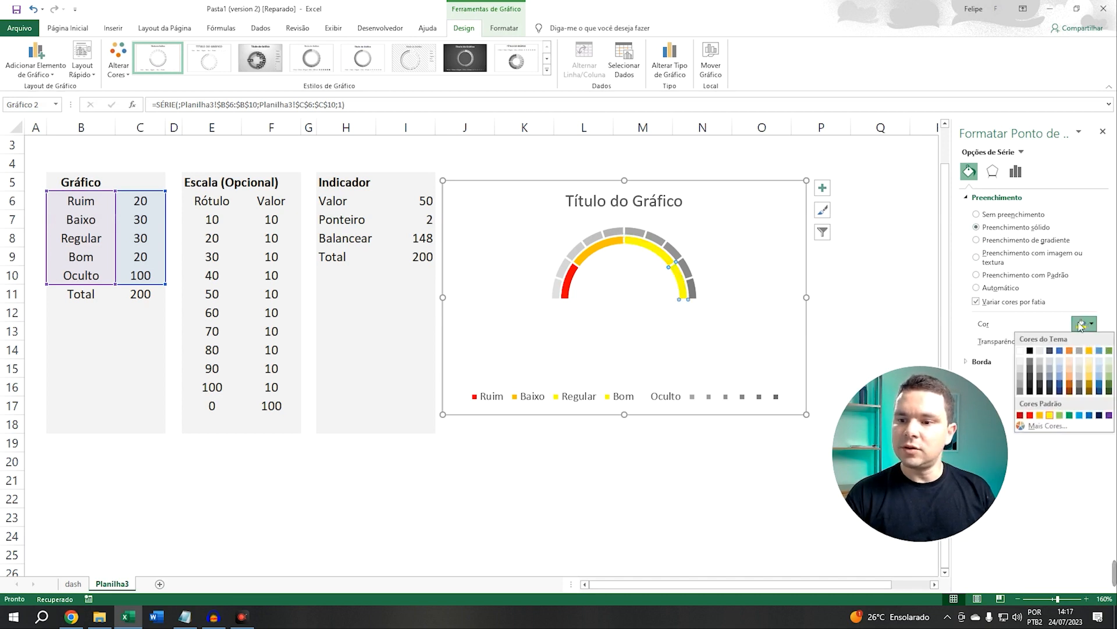
click(1069, 416)
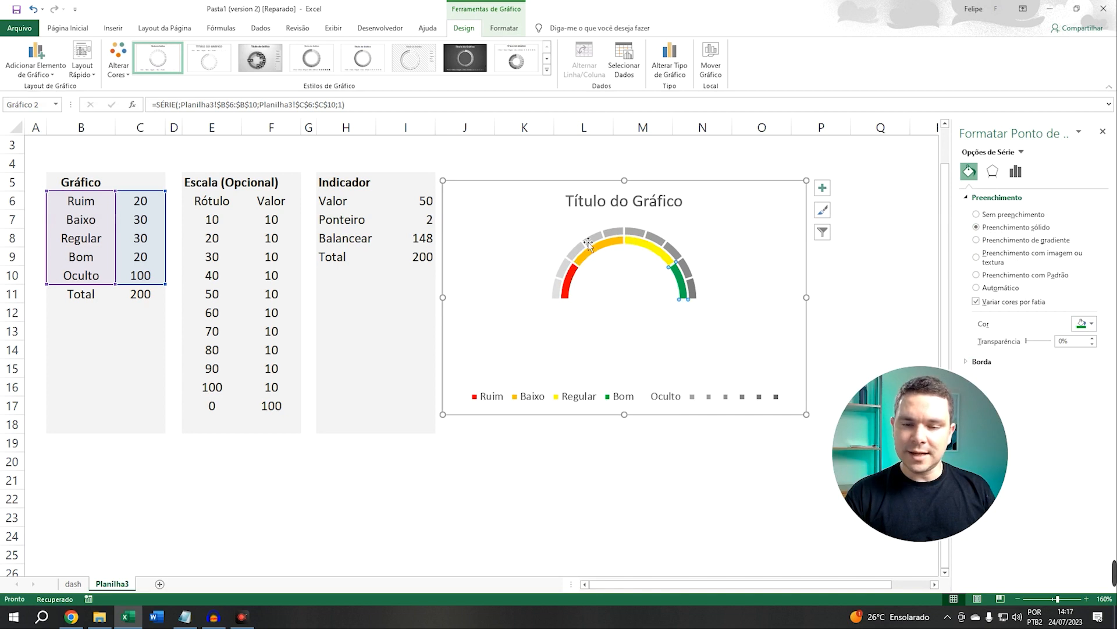
Reduce the scale series' doughnut hole size to about 40%
click(512, 286)
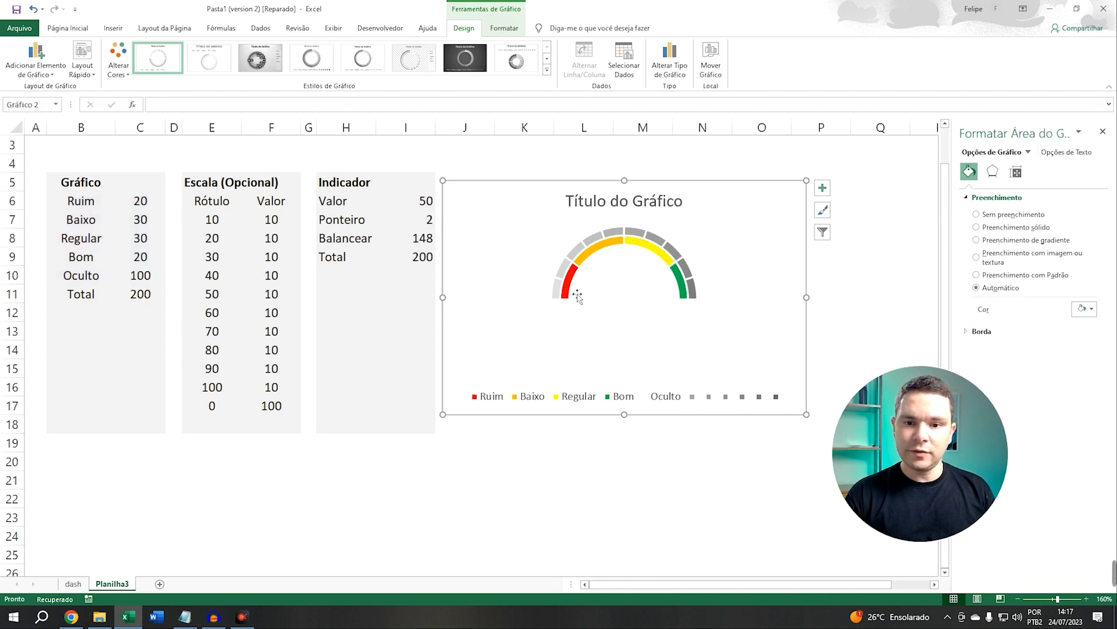
click(575, 252)
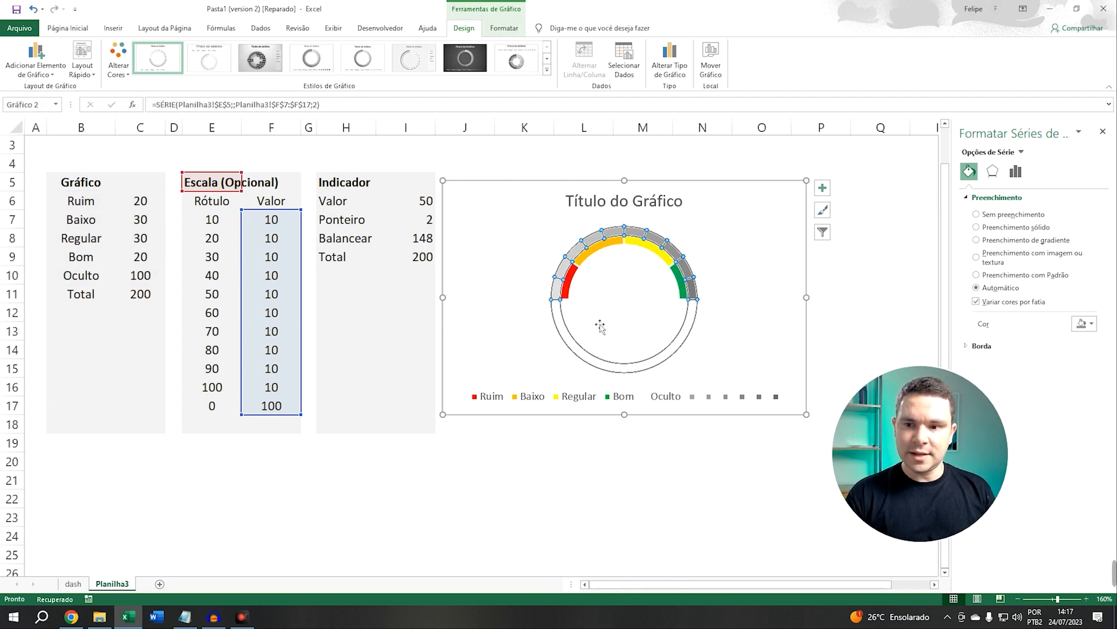
click(1015, 172)
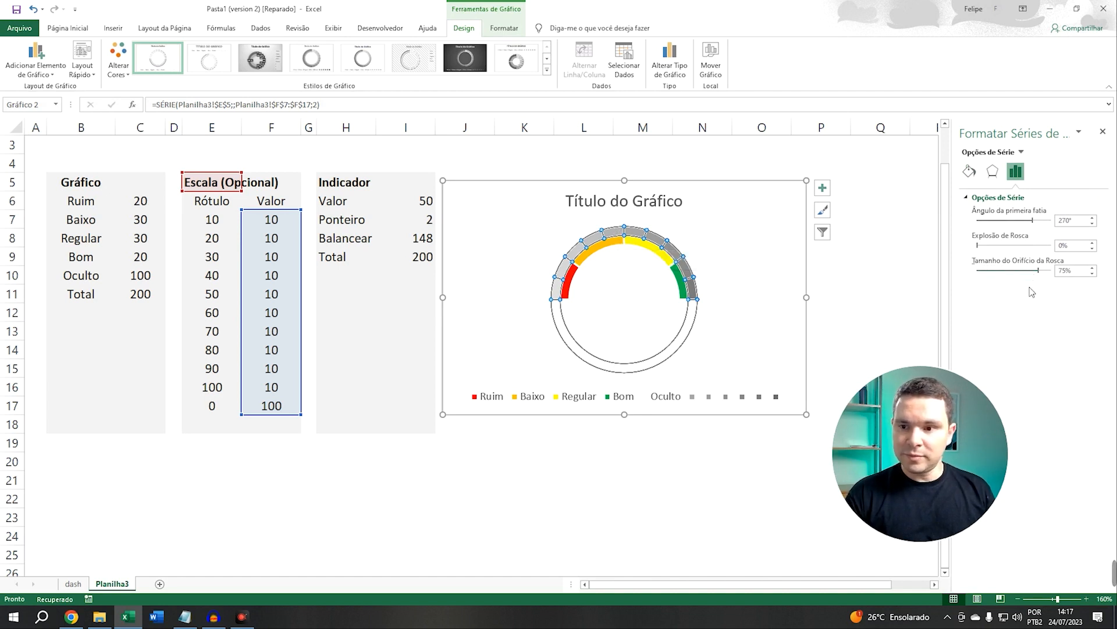
drag(1028, 272, 1018, 272)
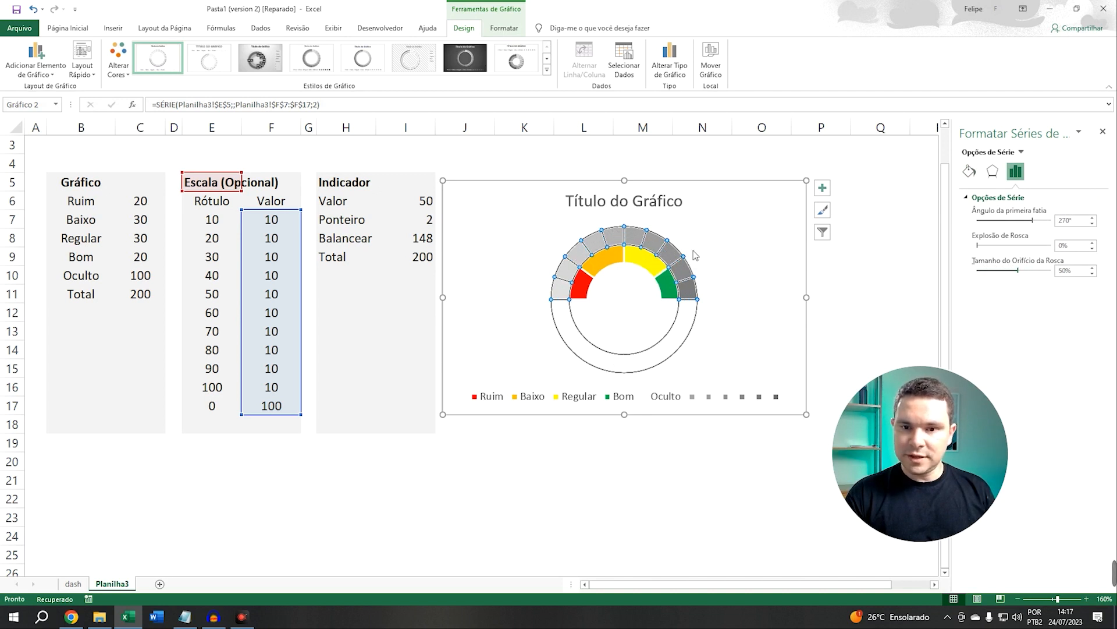
click(1015, 272)
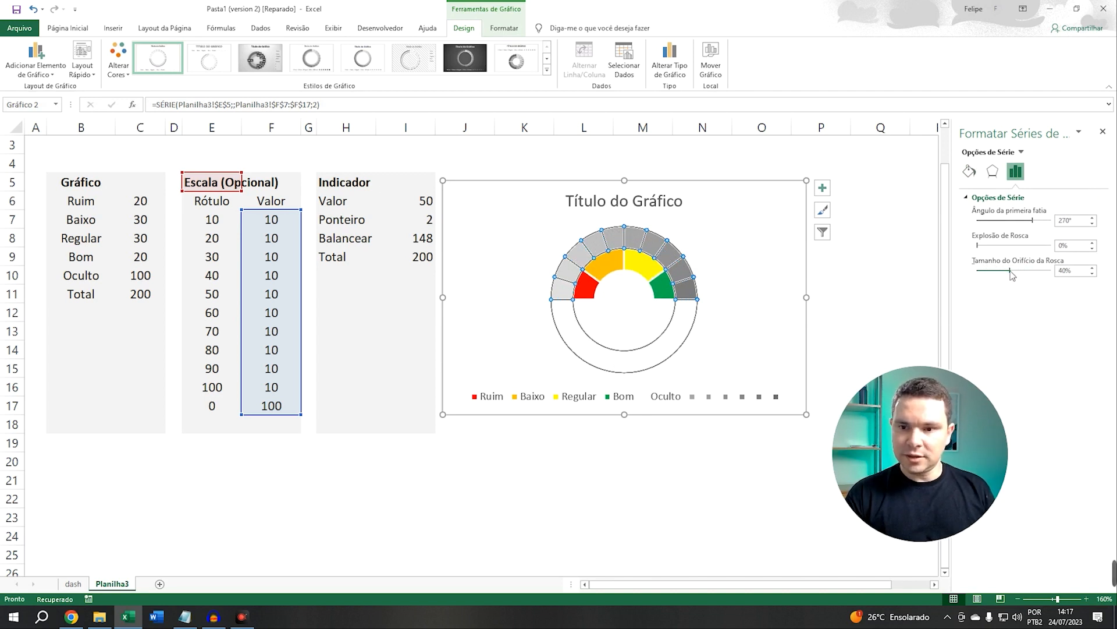
drag(1023, 275, 1026, 276)
Set the Indicador Valor in cell I6 to 25
click(744, 288)
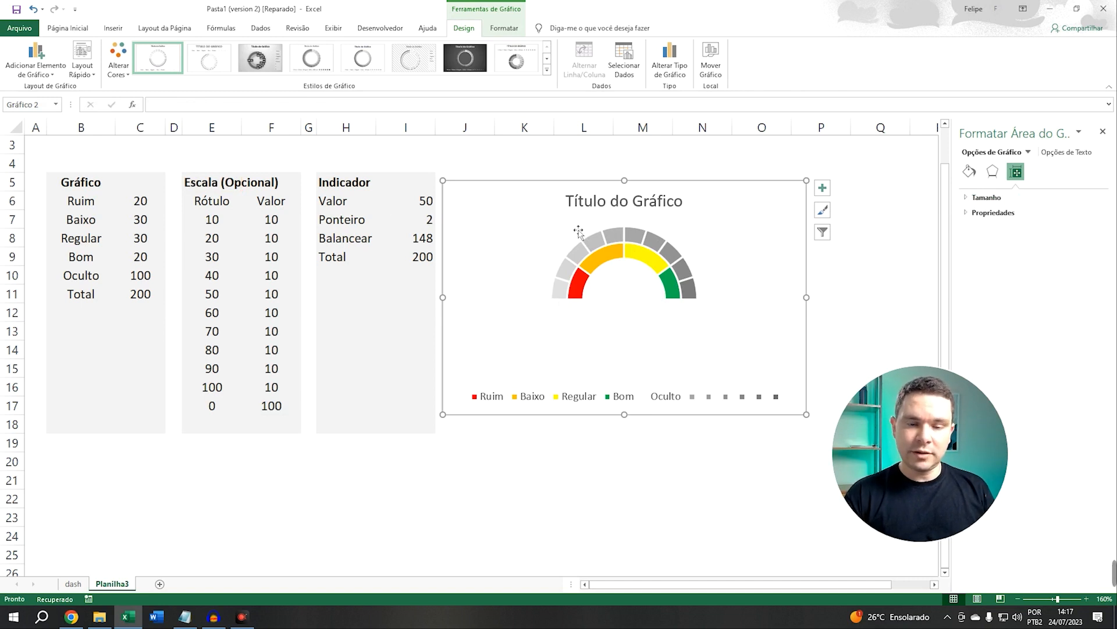
drag(339, 188, 402, 259)
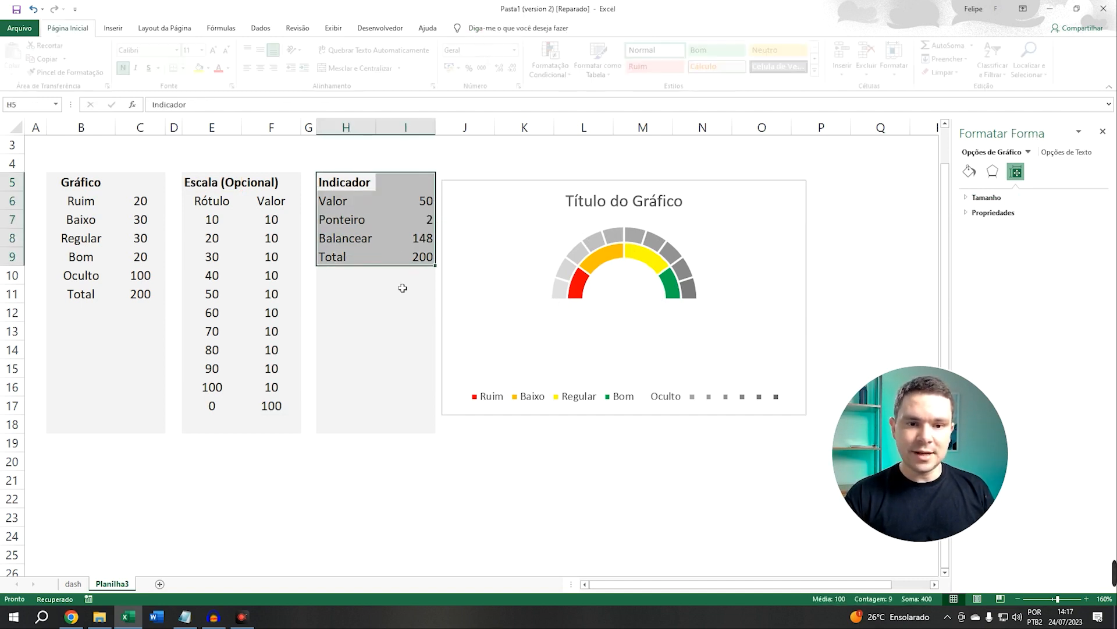
click(401, 288)
click(359, 203)
click(425, 206)
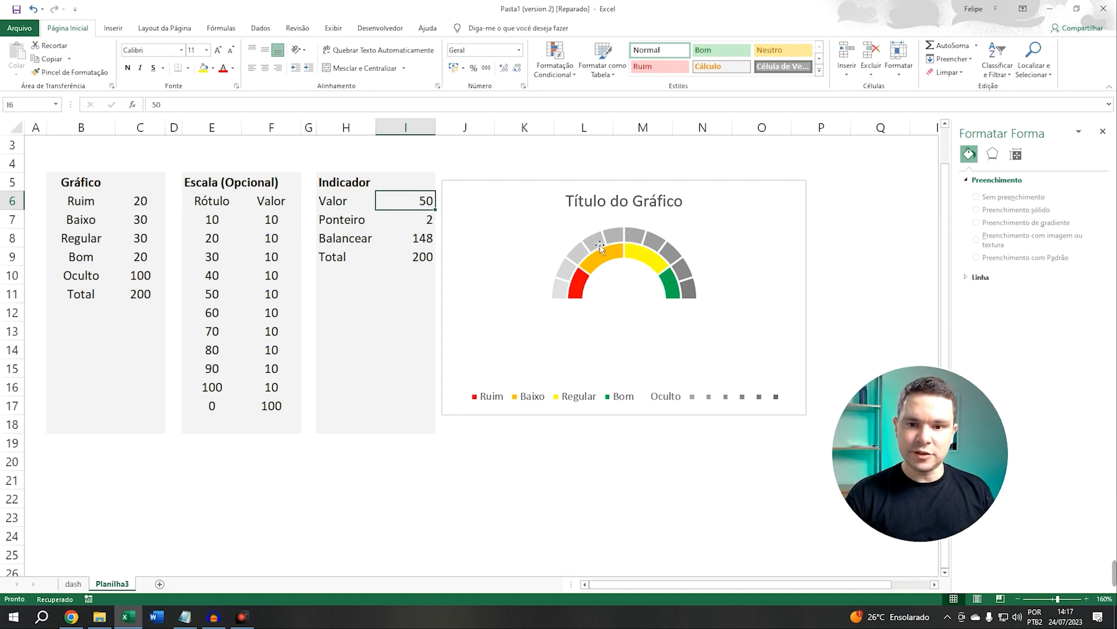
text(25)
key(Return)
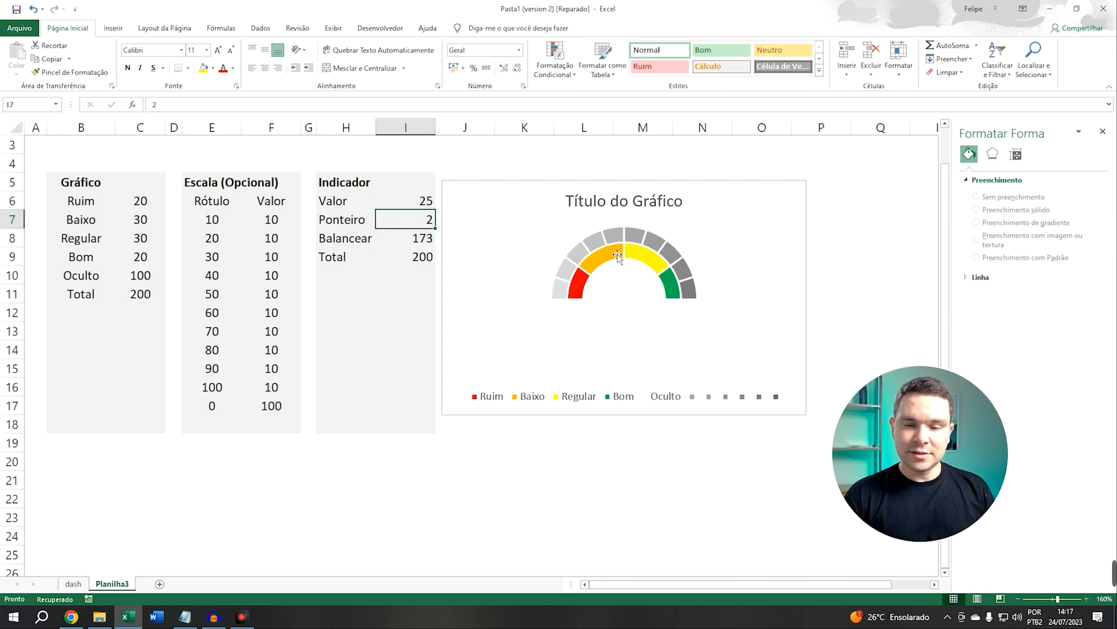
Inspect the Balancear formula in cell I8
click(416, 243)
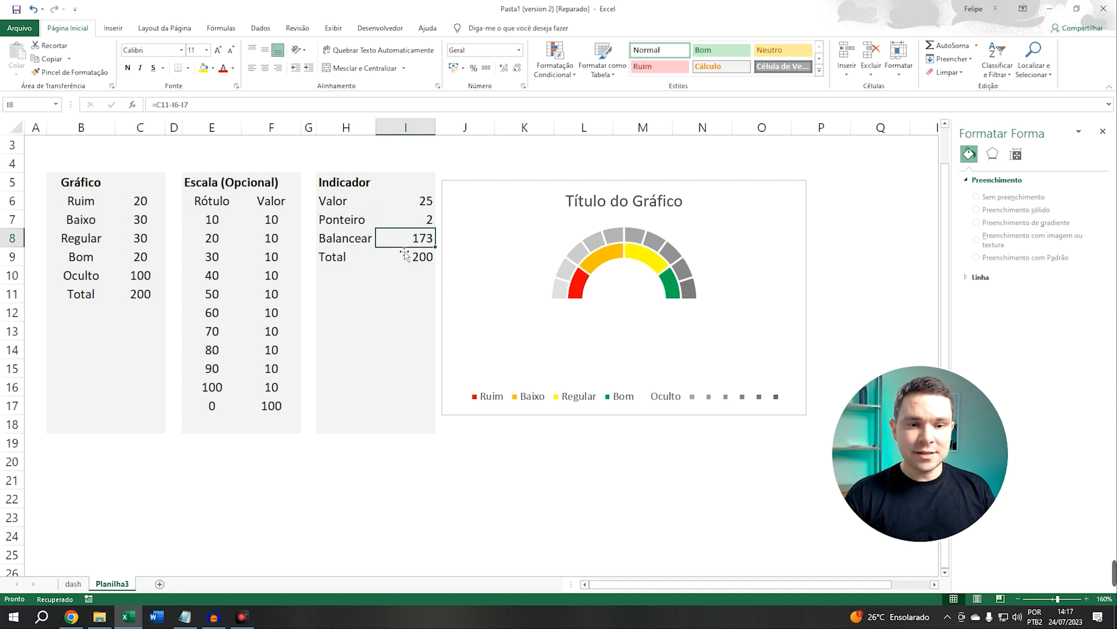
key(F2)
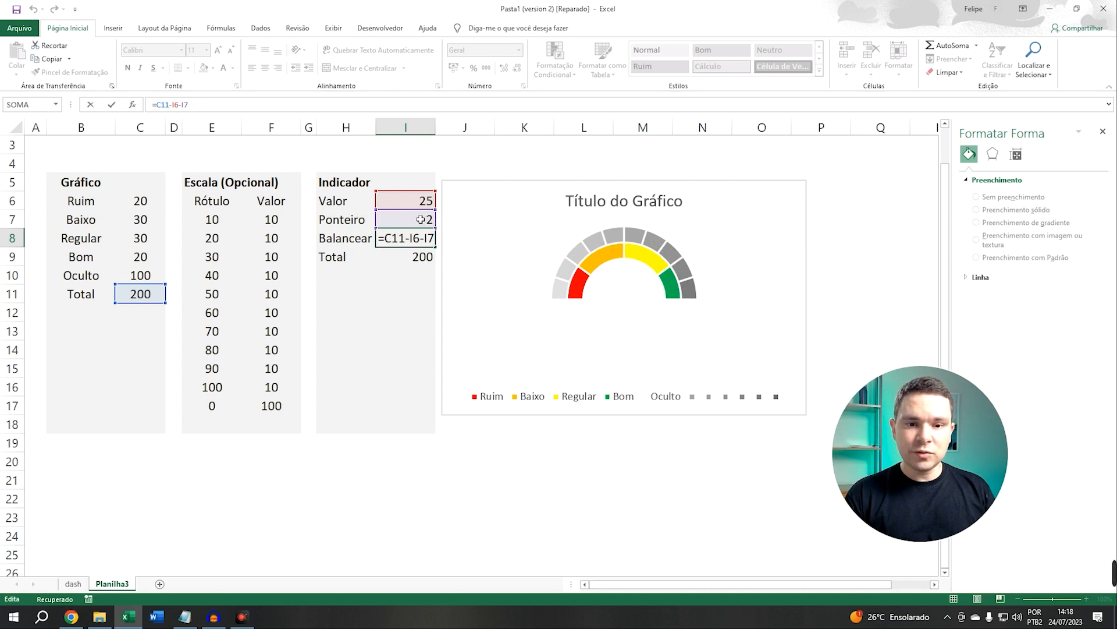
click(412, 242)
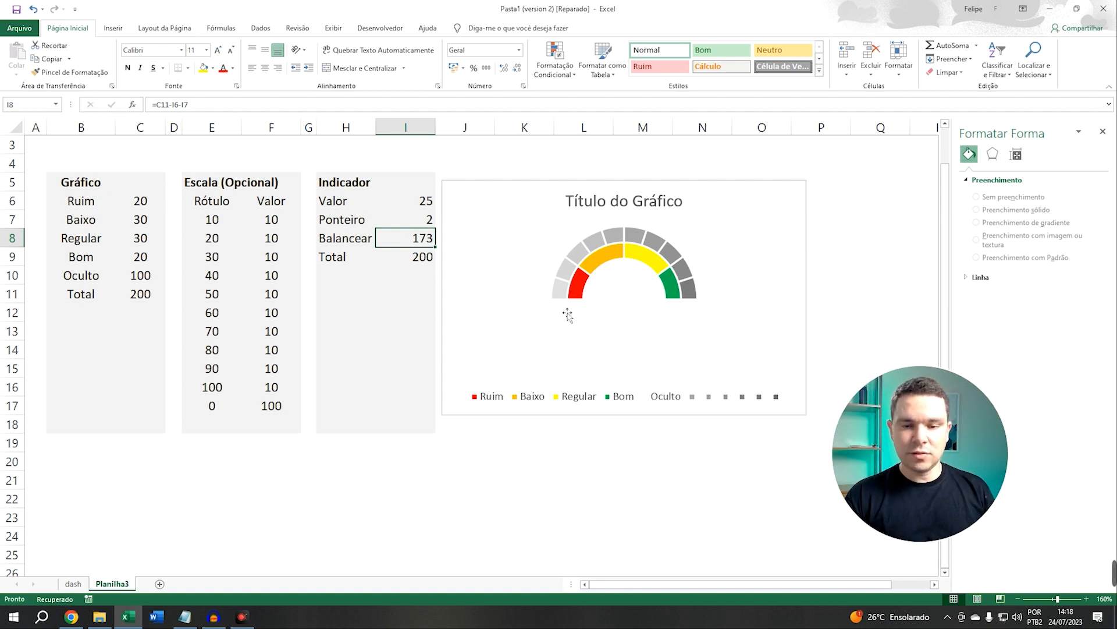
Add a new chart series named from cell H5 (Indicador) with values from cells I6 to I8
click(527, 228)
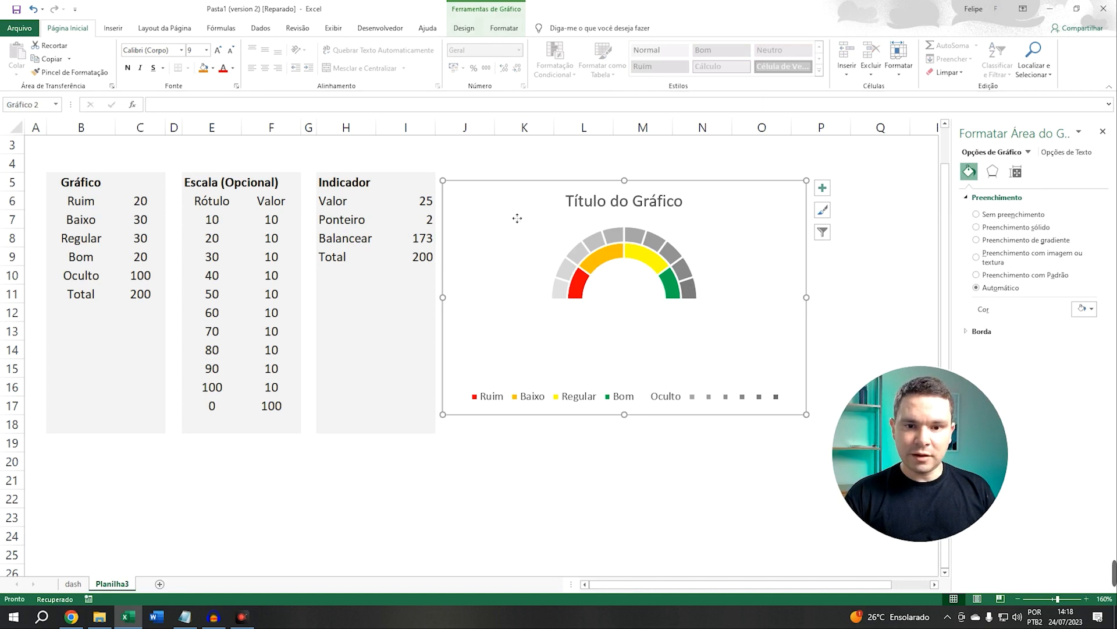
right_click(512, 214)
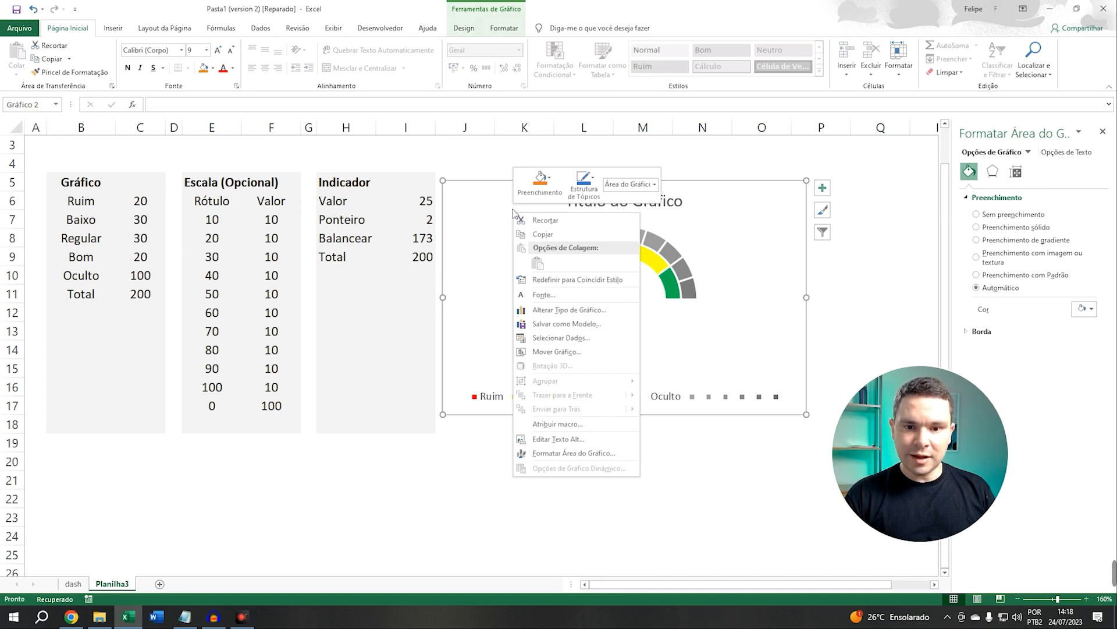
click(561, 338)
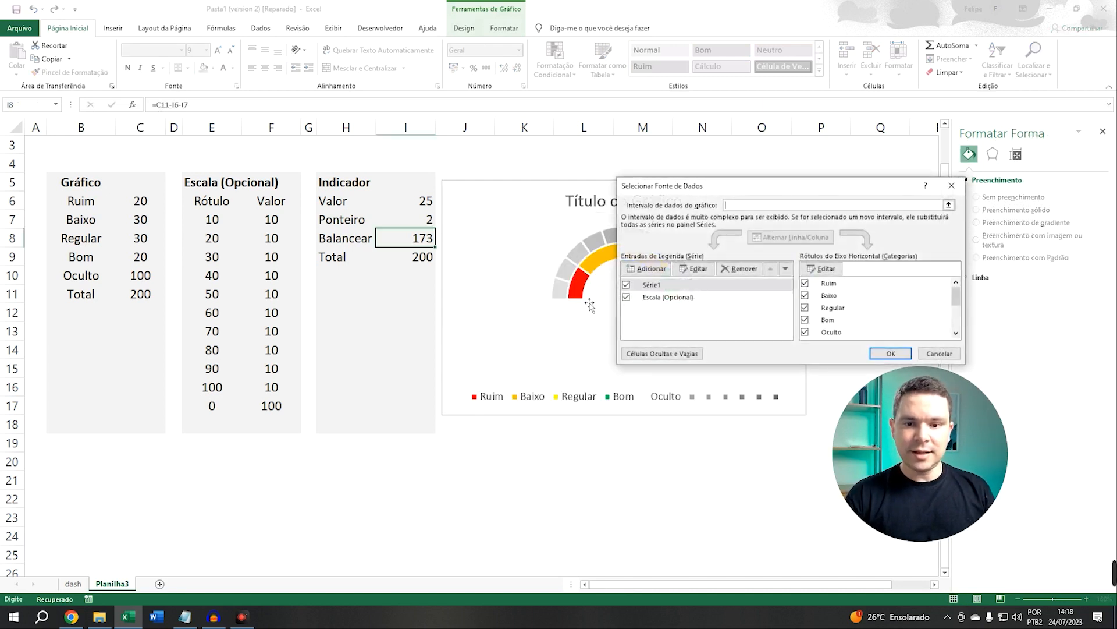
click(647, 269)
click(806, 263)
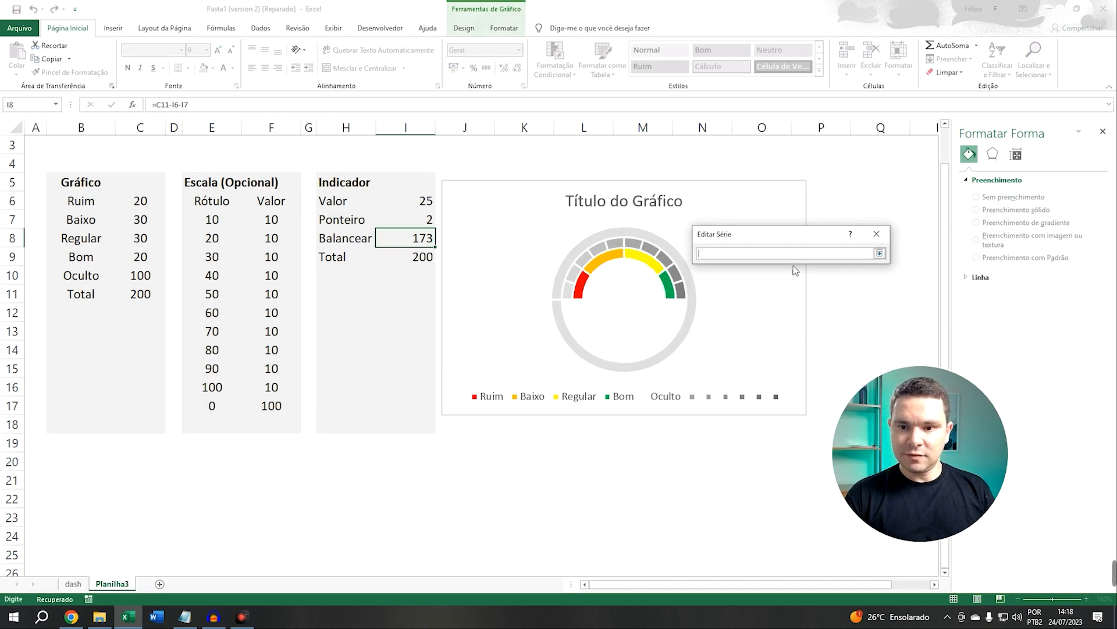
click(348, 180)
key(Return)
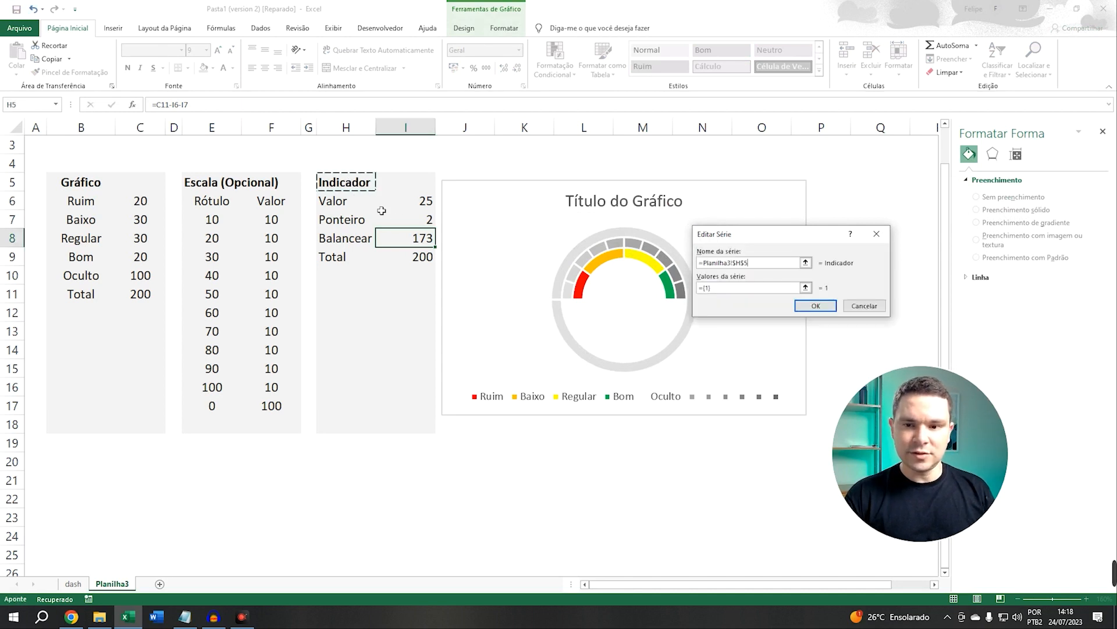
click(805, 288)
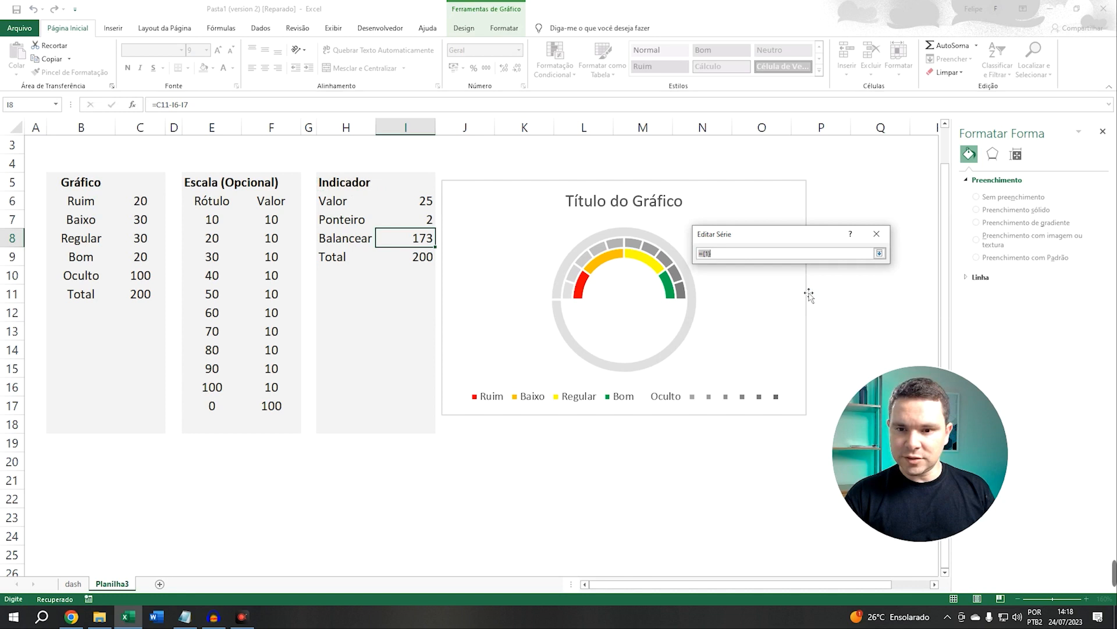
click(421, 206)
drag(419, 213, 415, 237)
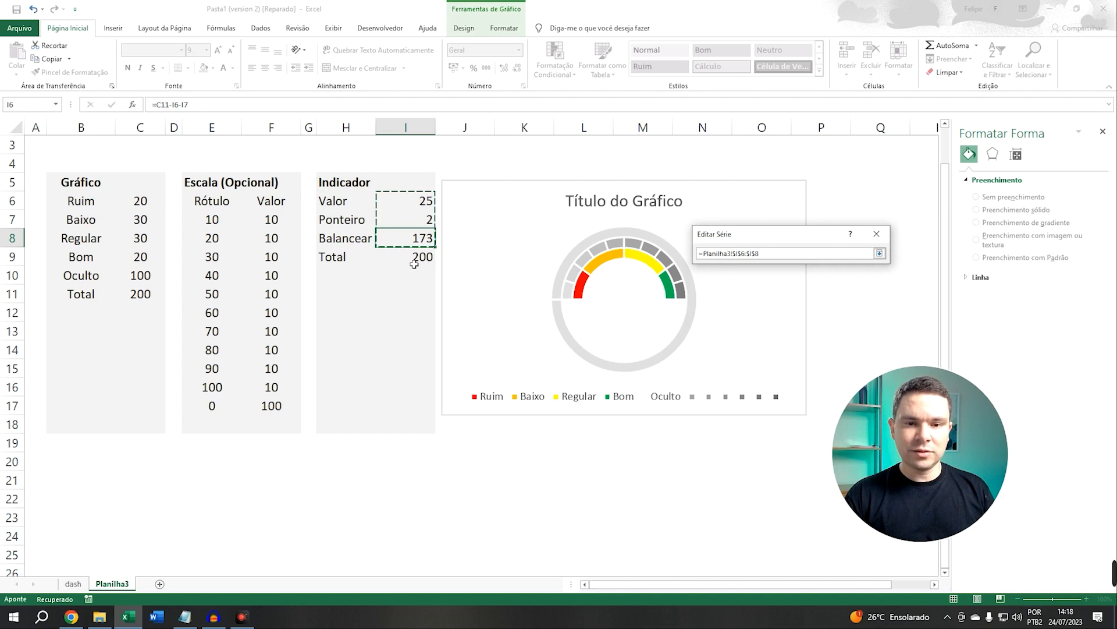
key(Return)
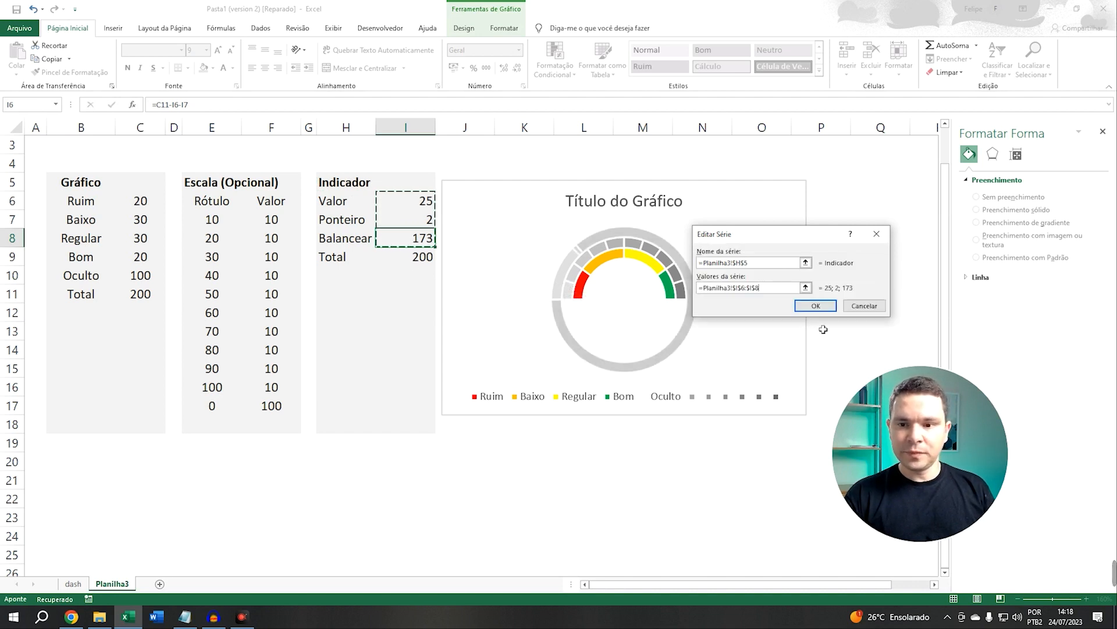
click(816, 305)
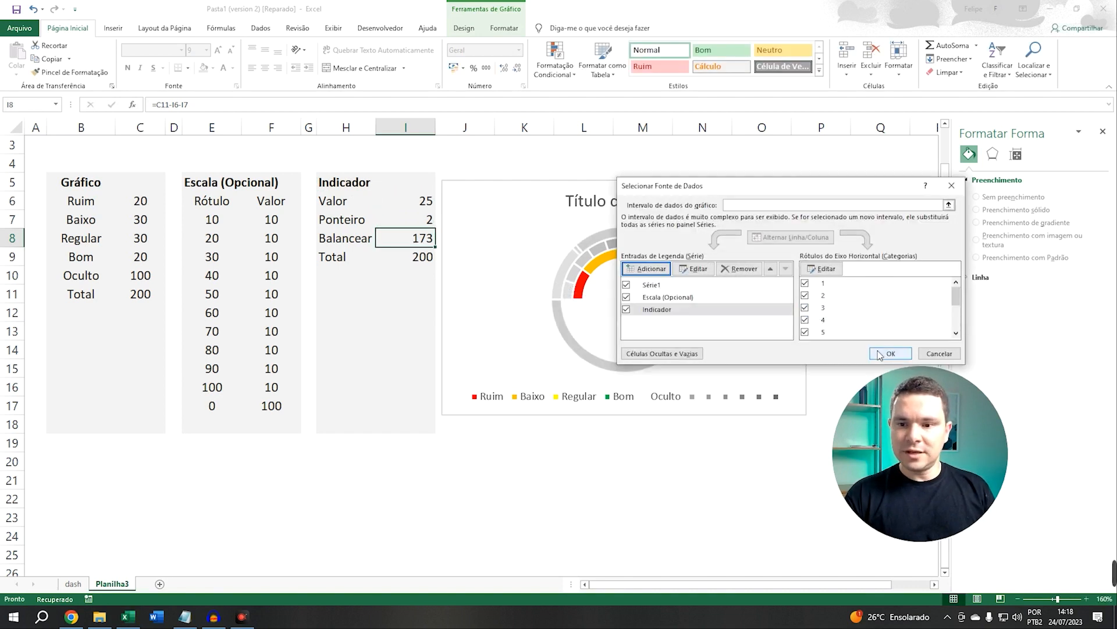
click(890, 354)
Change the Indicador series' chart type to Pizza and plot it on the secondary axis
click(602, 234)
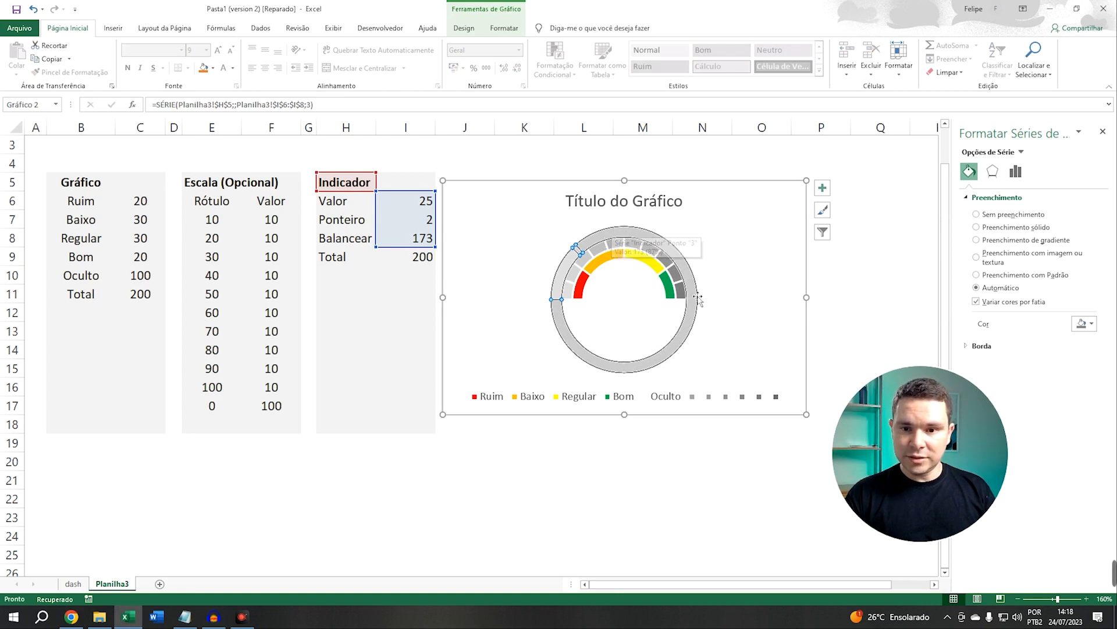
right_click(623, 234)
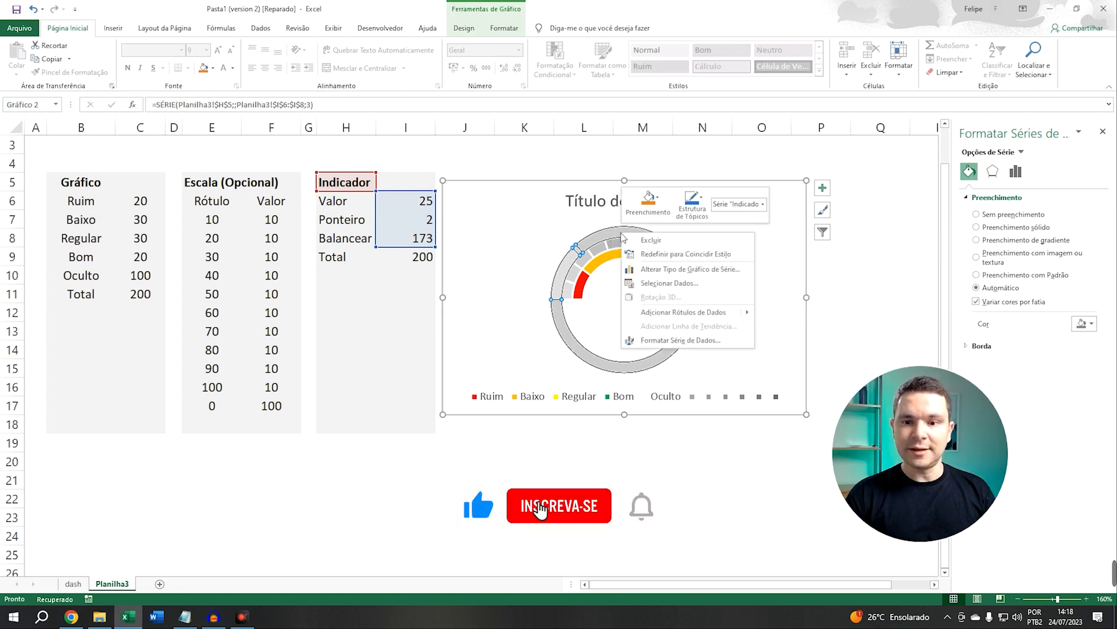
click(666, 271)
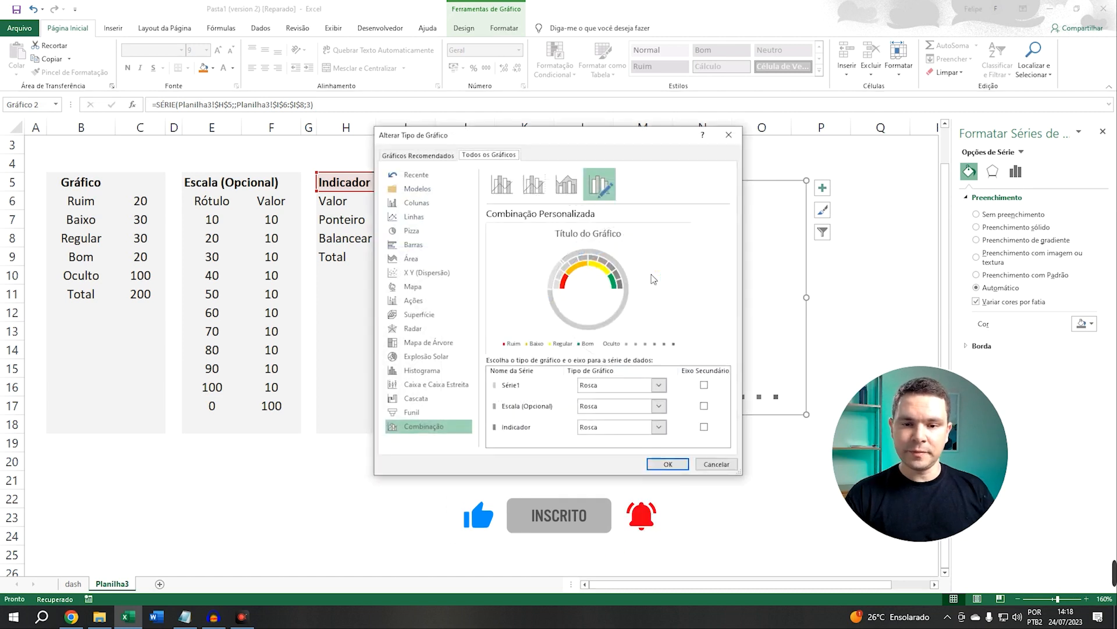
drag(560, 148, 421, 85)
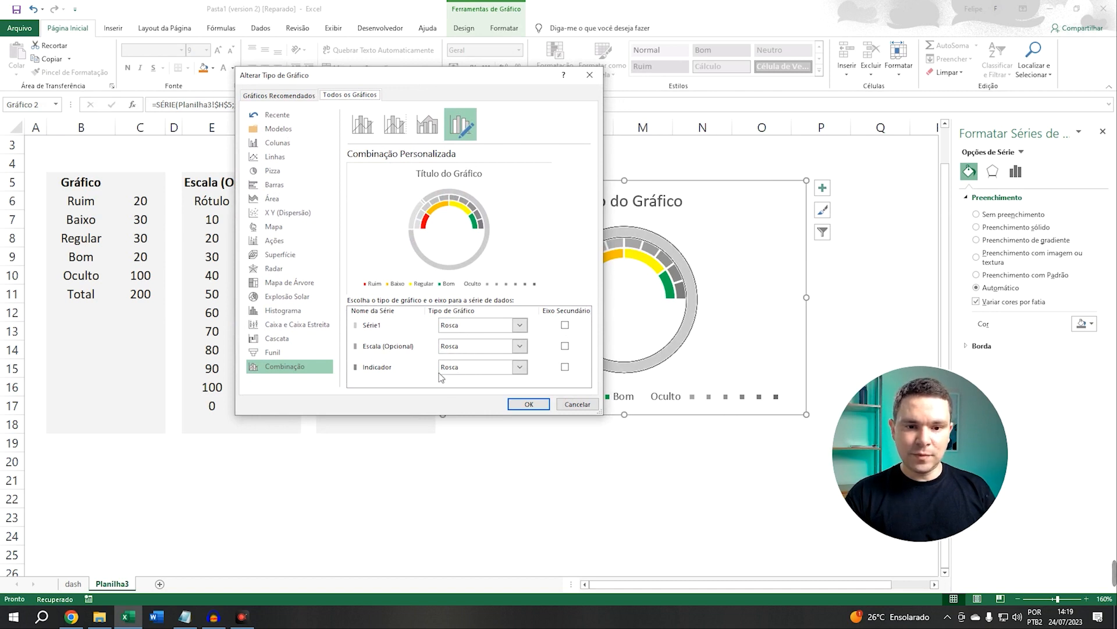
click(519, 367)
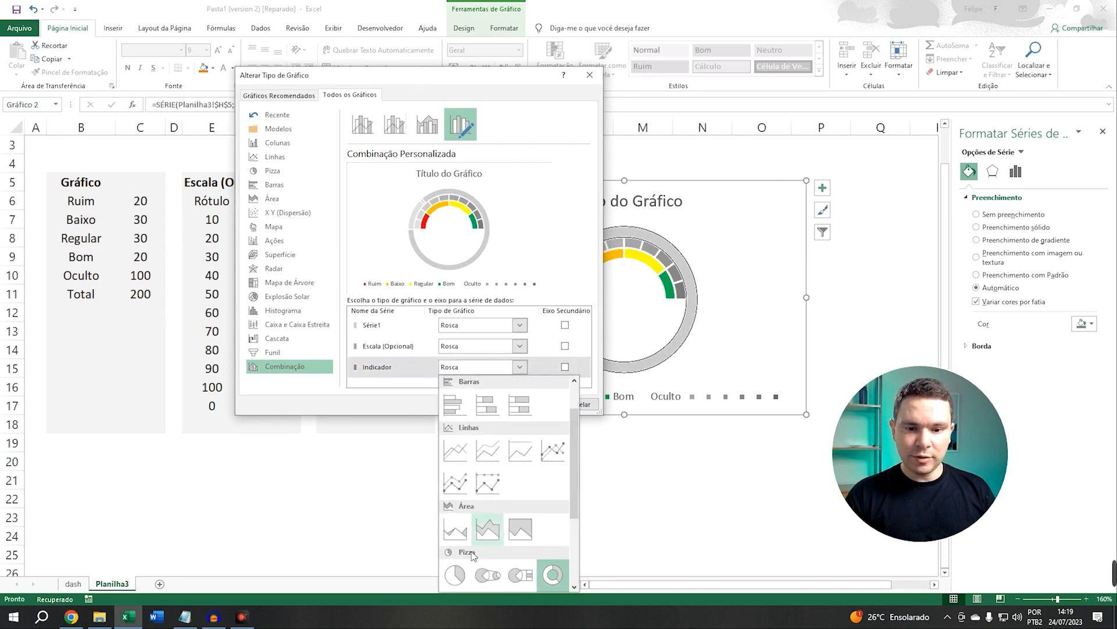
click(456, 575)
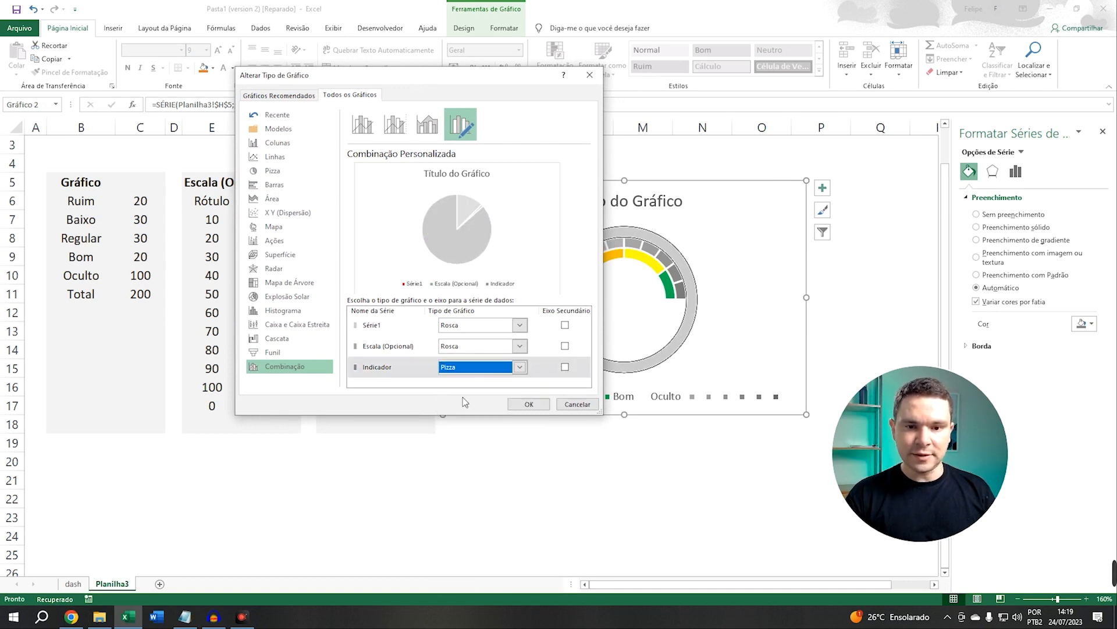
click(564, 367)
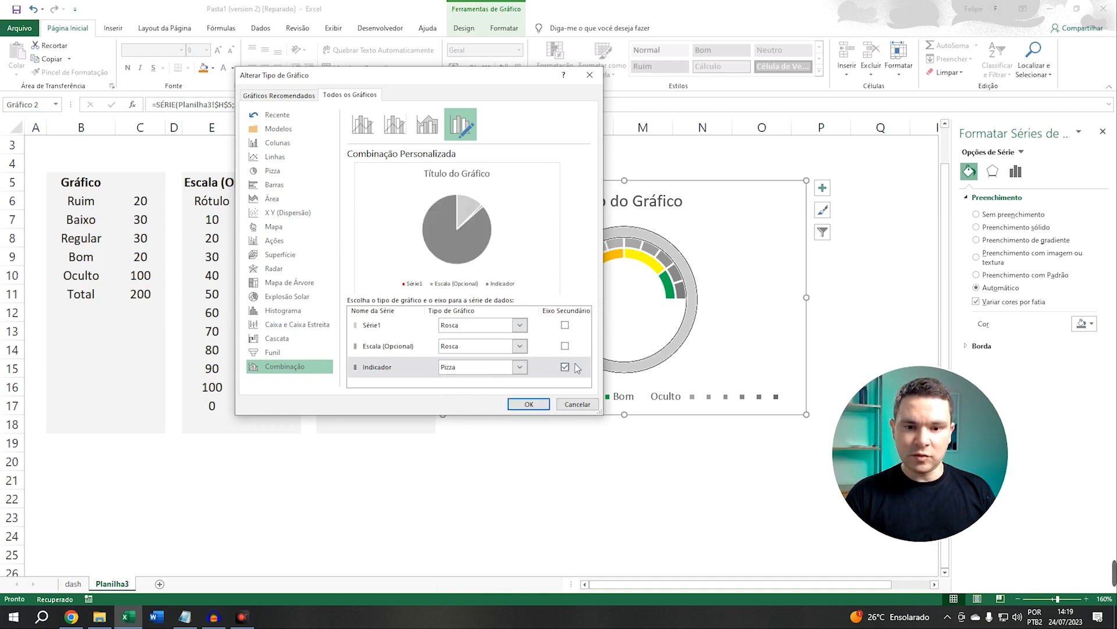
click(528, 404)
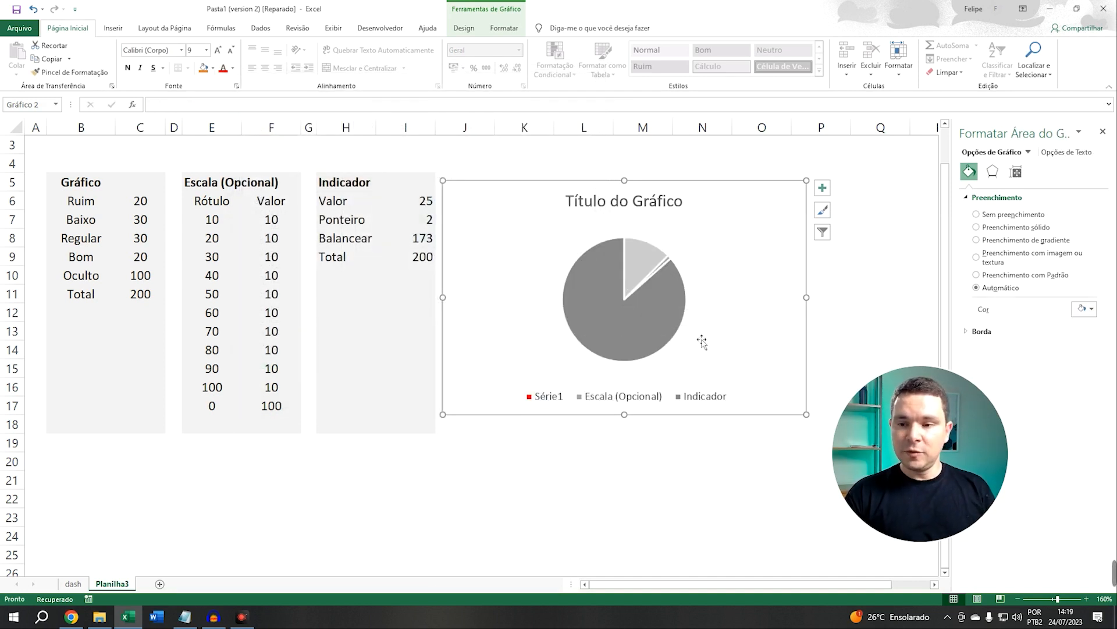
Set the Indicador pie's first slice angle to 270°
click(607, 300)
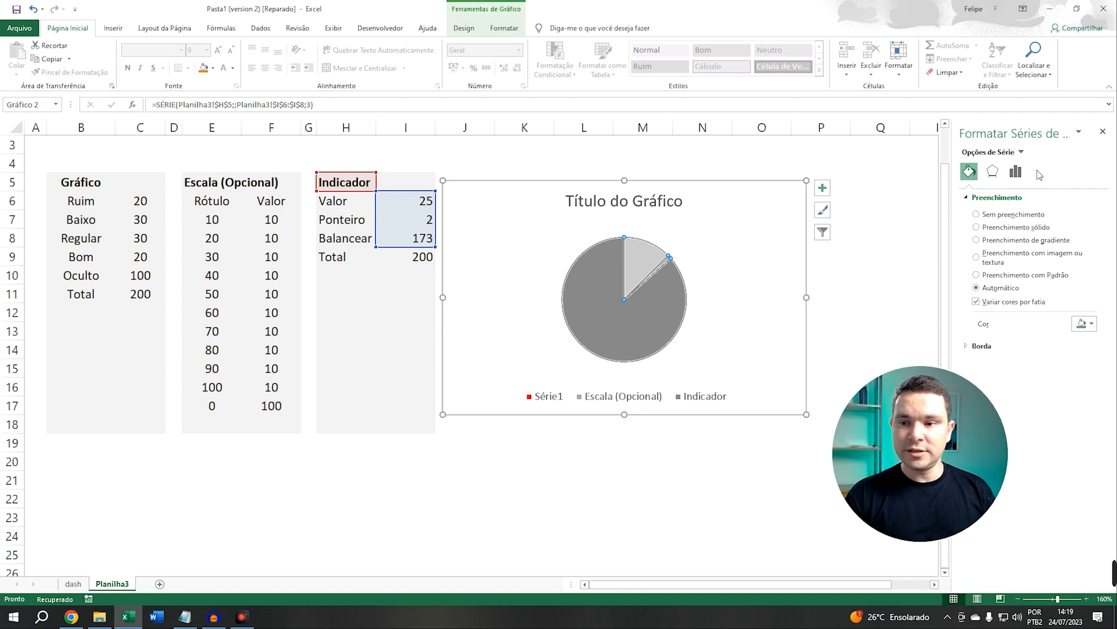
click(1015, 172)
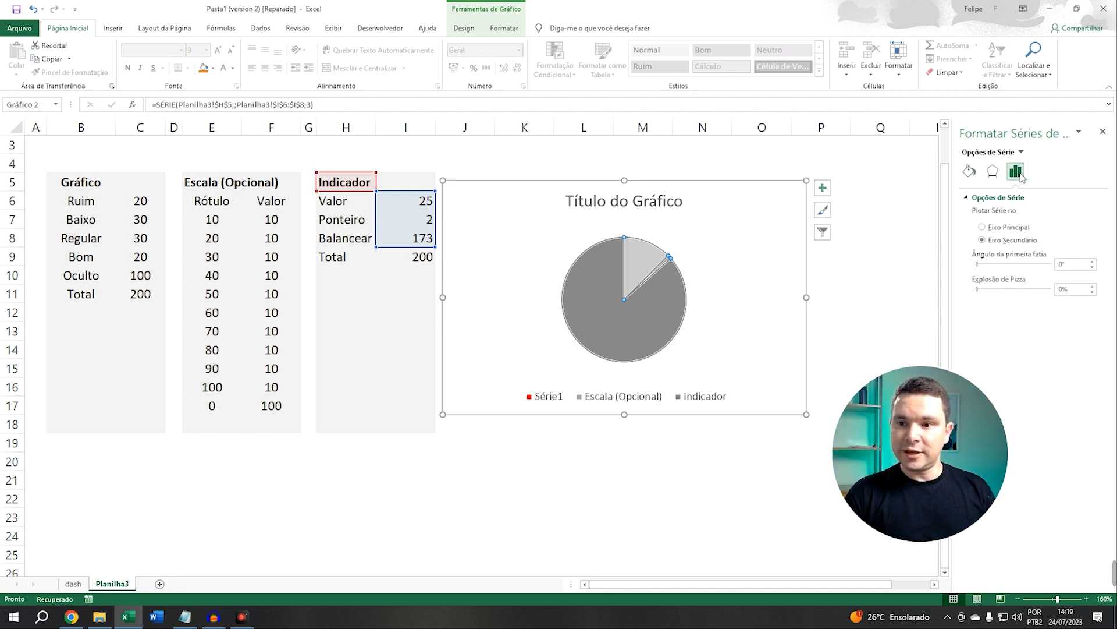
drag(1070, 269, 1054, 266)
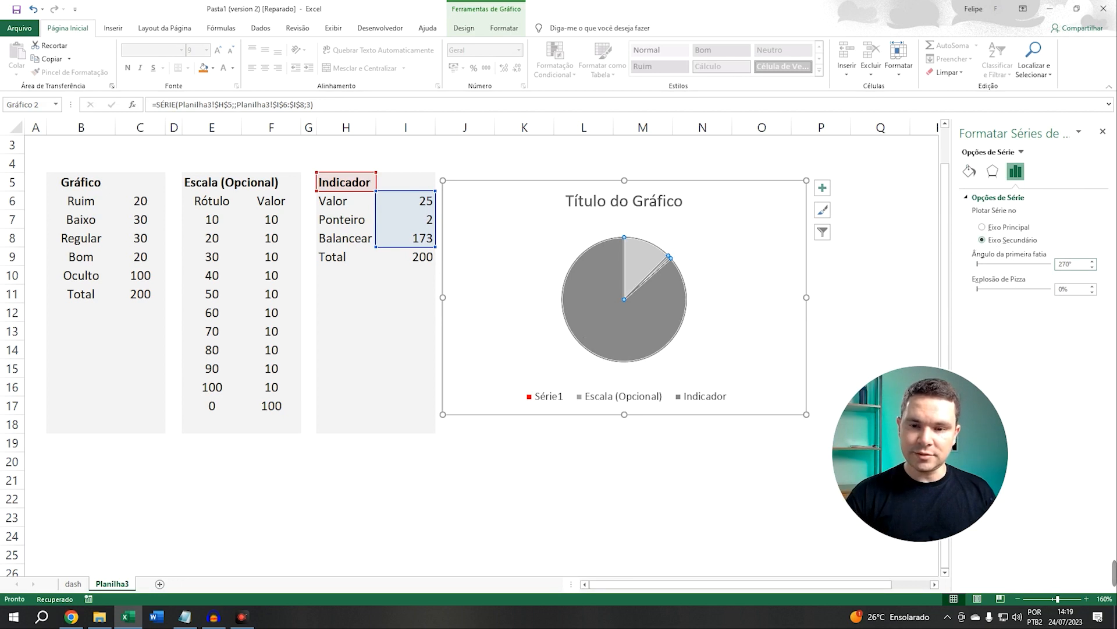
text(270)
key(Return)
Set the Ponteiro value in cell I7 to 10
click(623, 335)
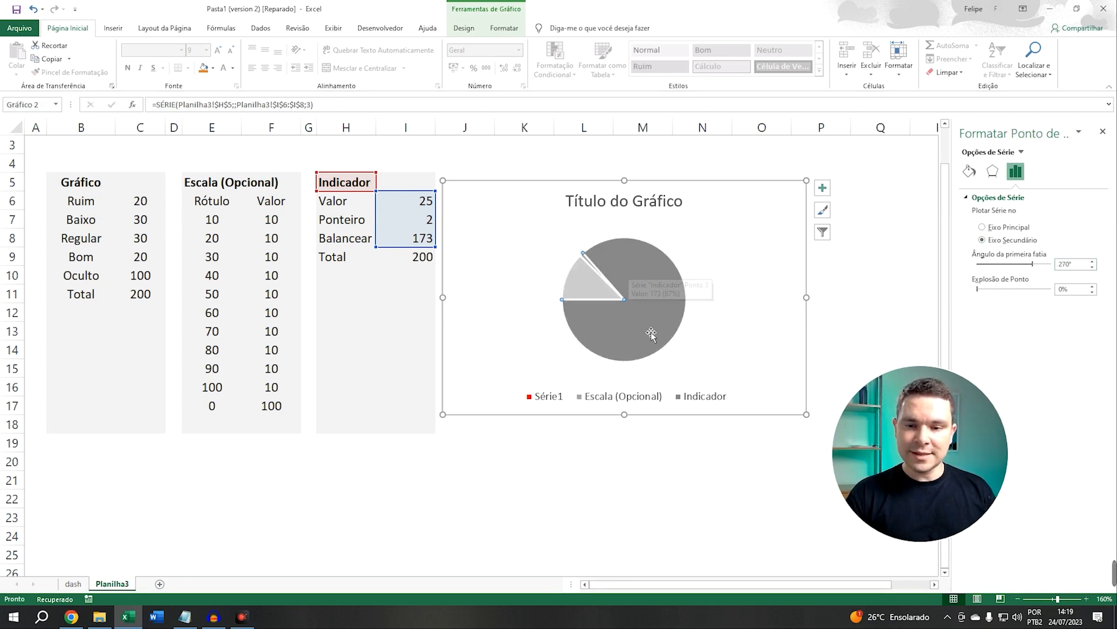
click(574, 298)
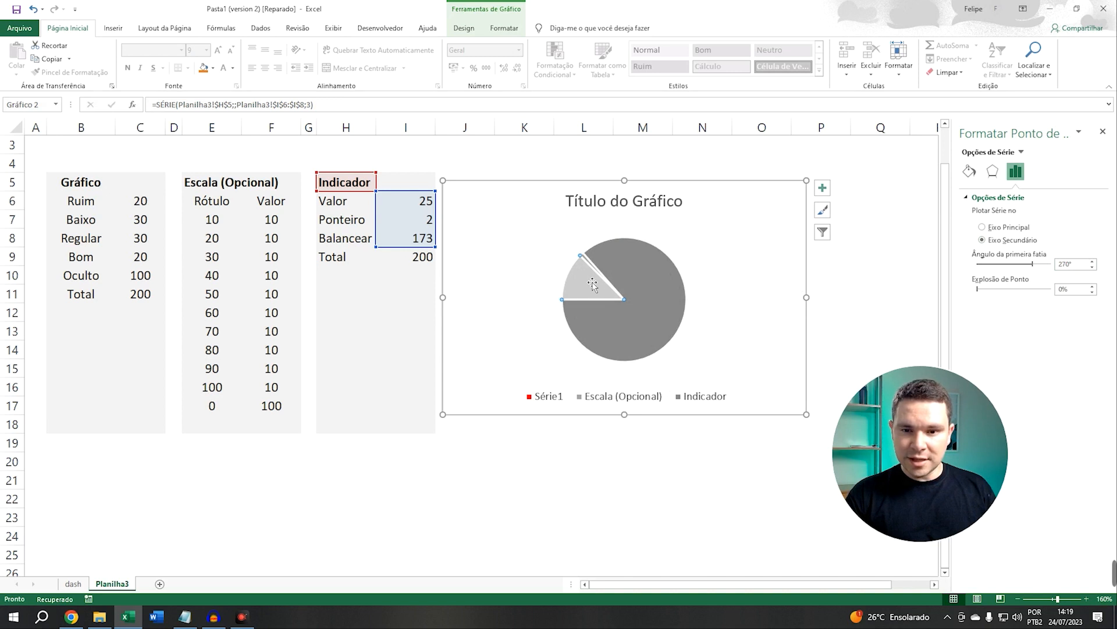
key(Escape)
key(Escape)
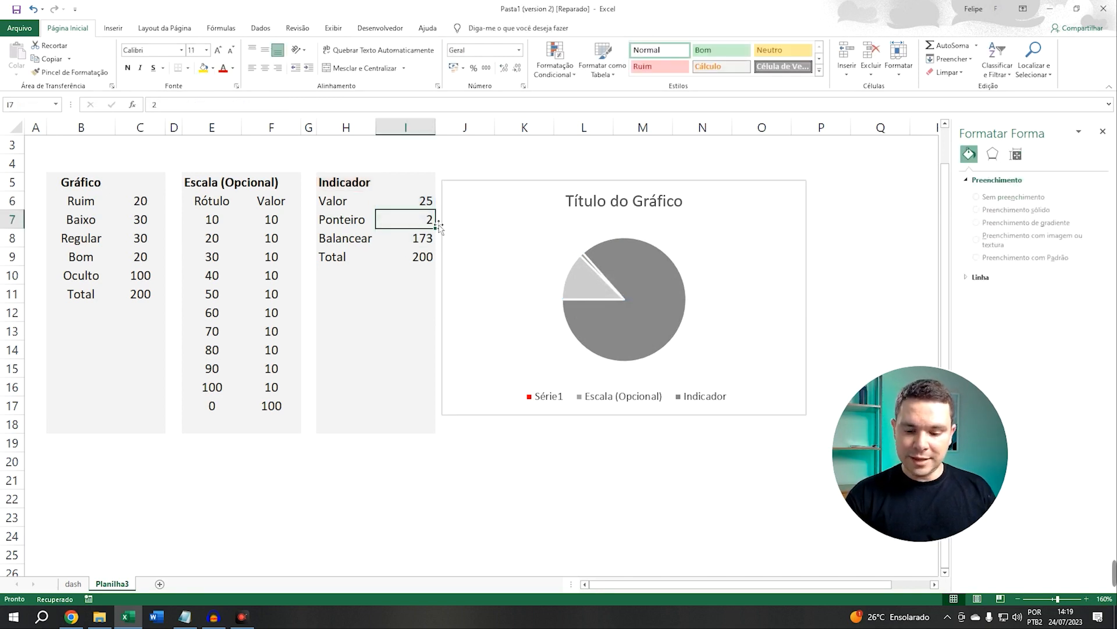
text(10)
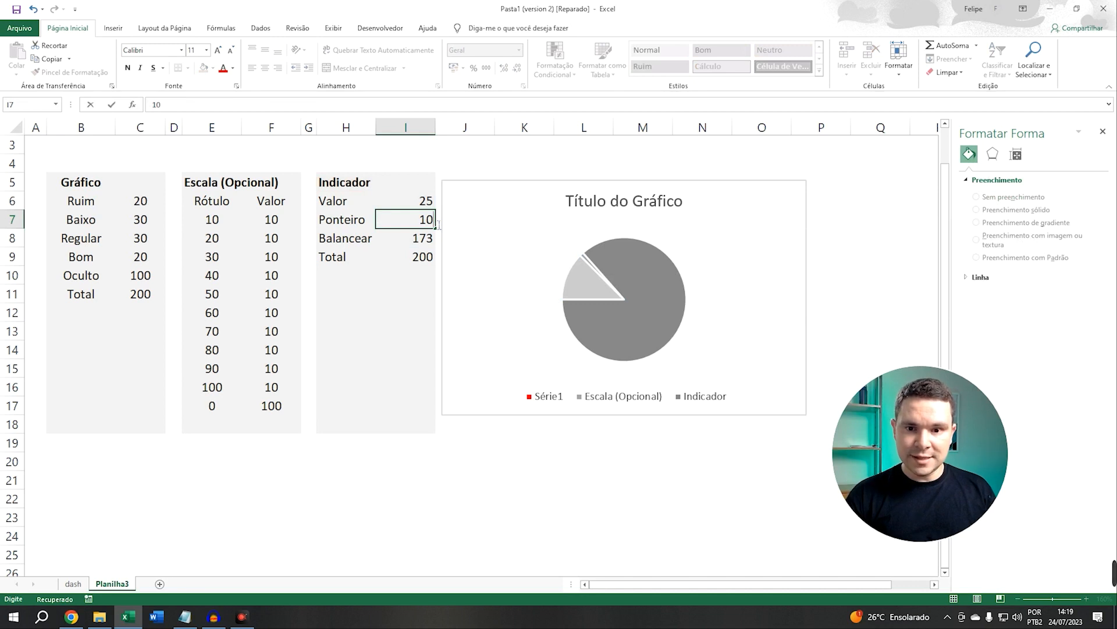
key(Return)
Fill the pointer slice of the pie with solid black
click(604, 267)
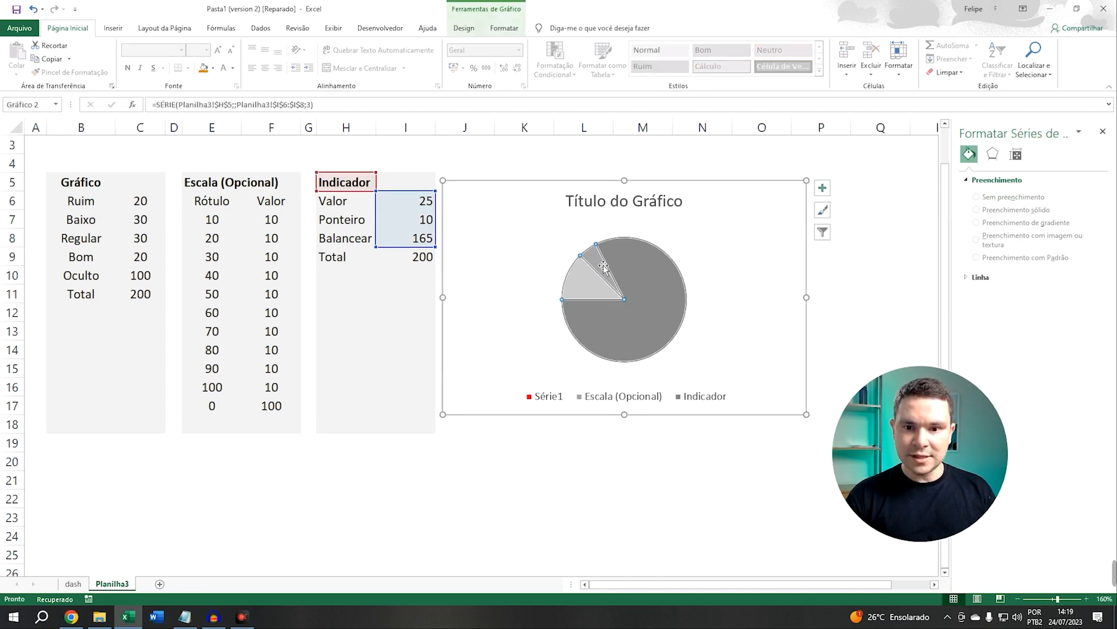
click(604, 268)
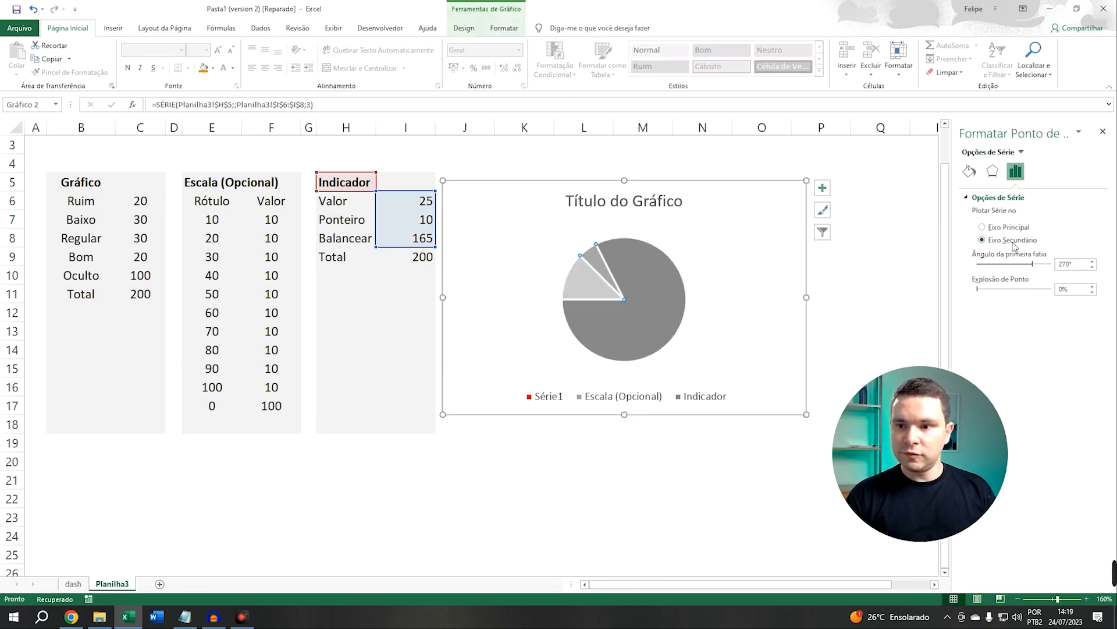
click(969, 171)
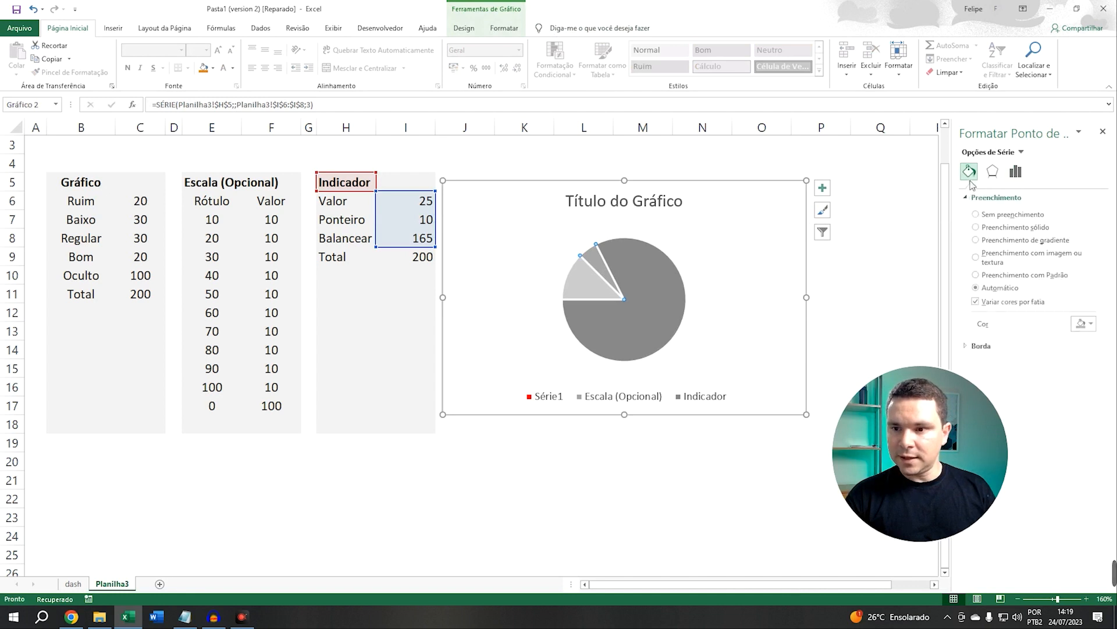
click(1001, 229)
click(1085, 324)
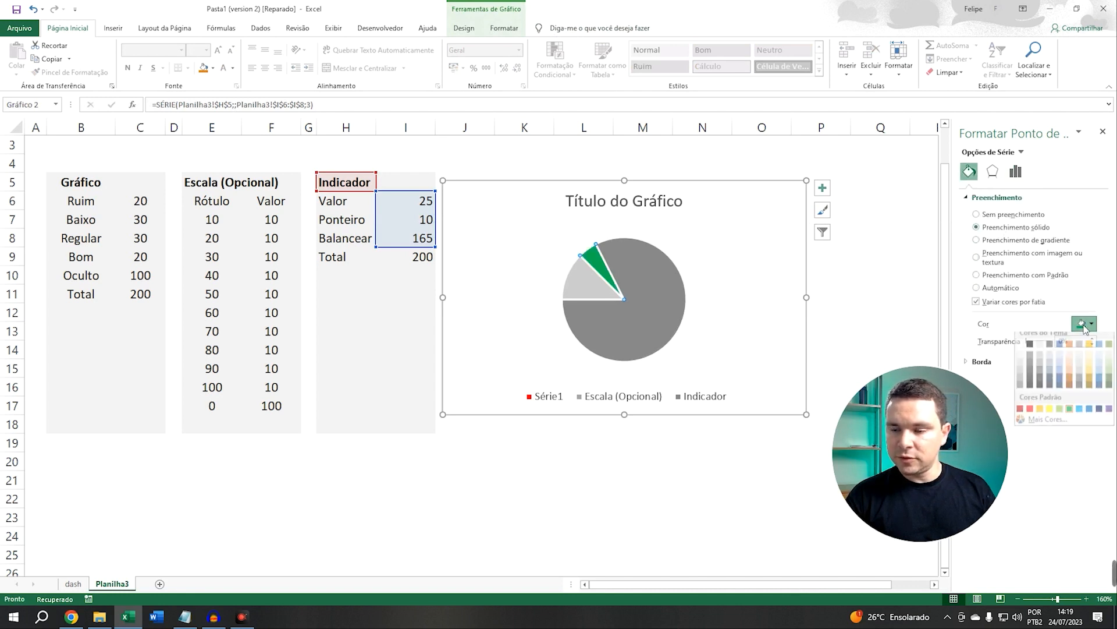
click(1029, 350)
Give the large Balancear slice of the pie no fill and no border line
click(640, 275)
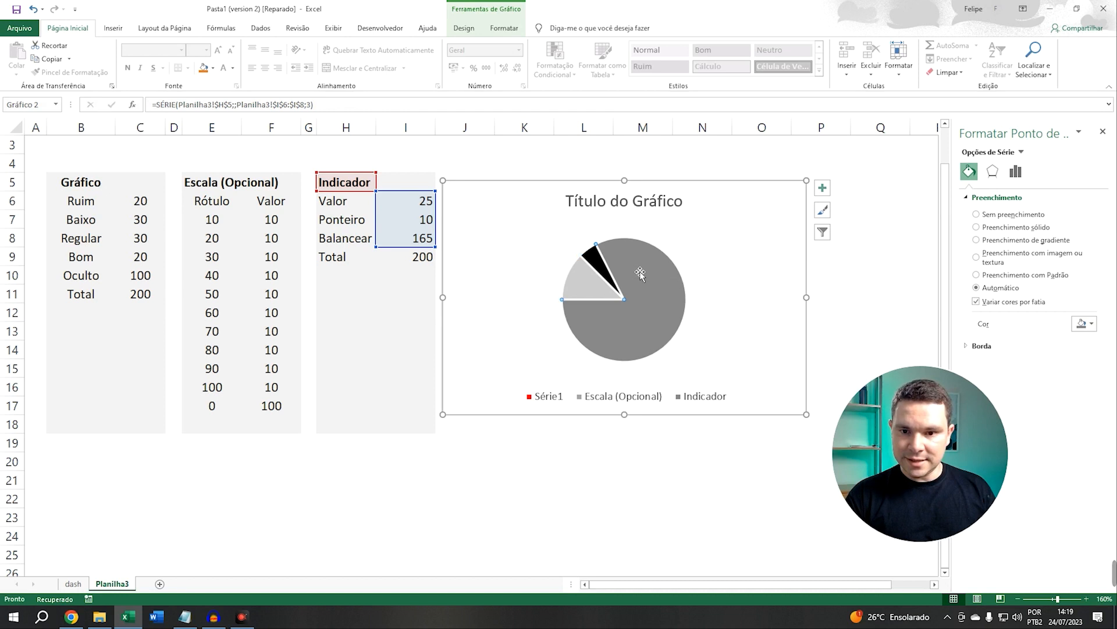
click(977, 227)
click(977, 214)
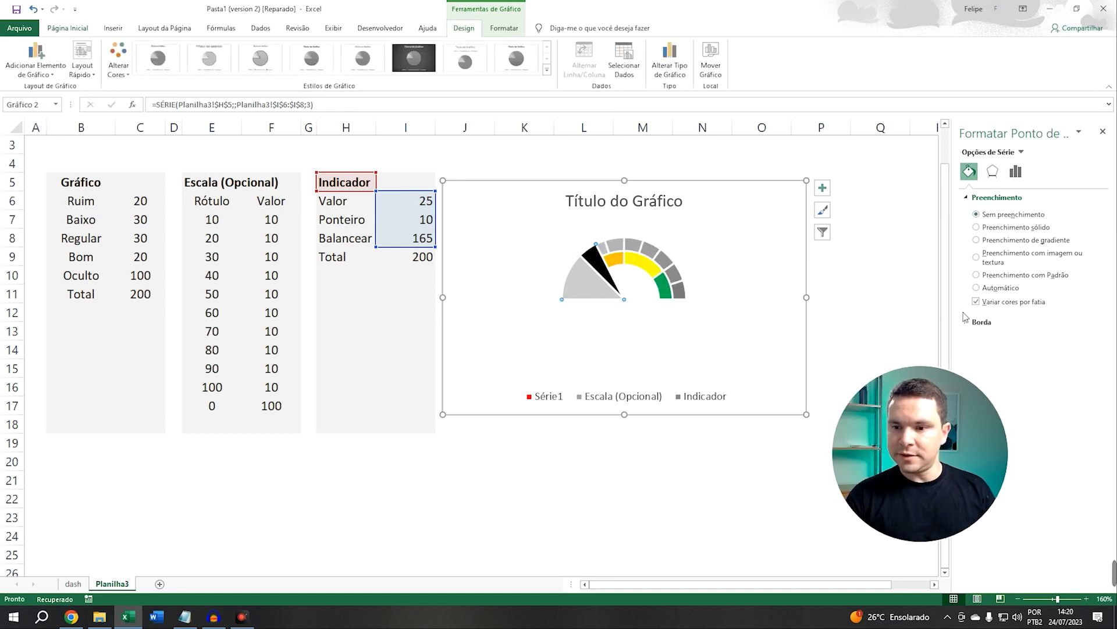
click(982, 361)
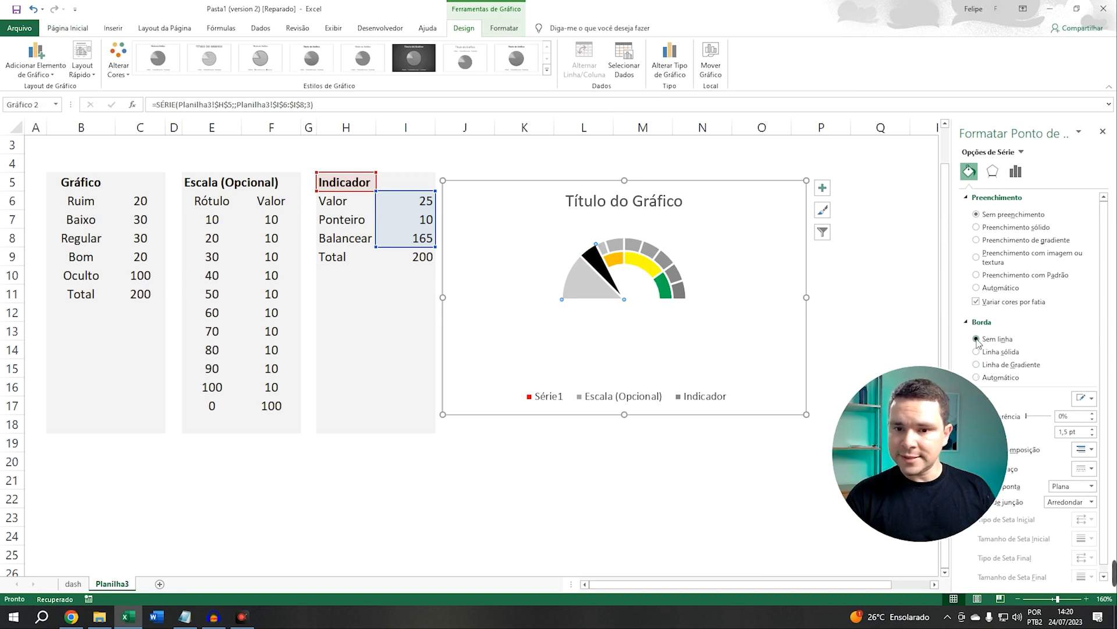
click(977, 339)
Give the Valor slice of the pie no fill and no border line
click(595, 292)
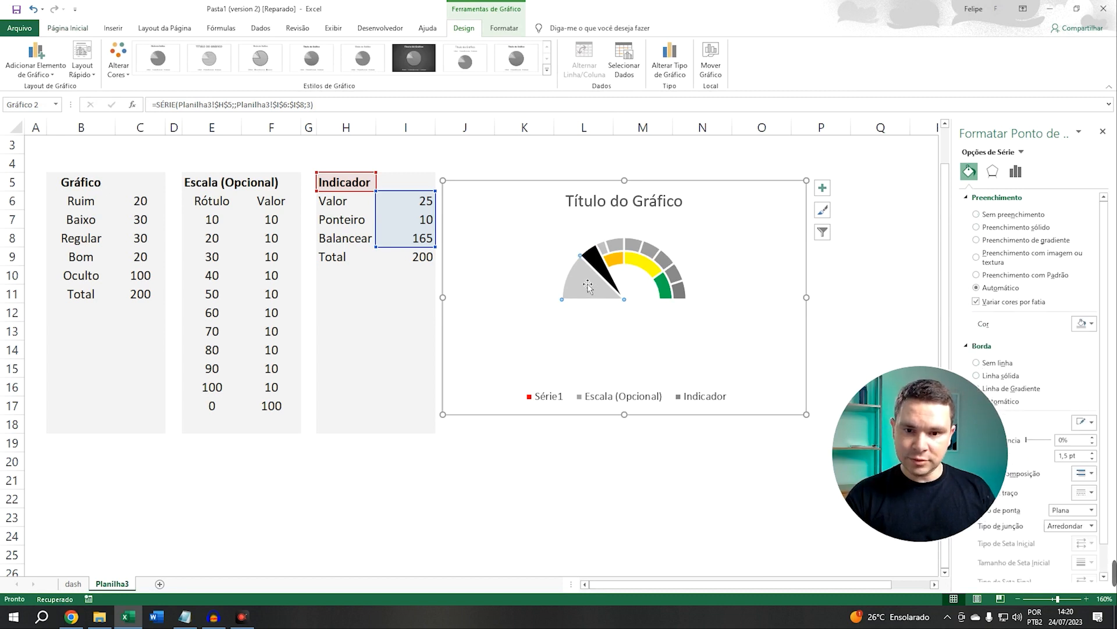
click(976, 216)
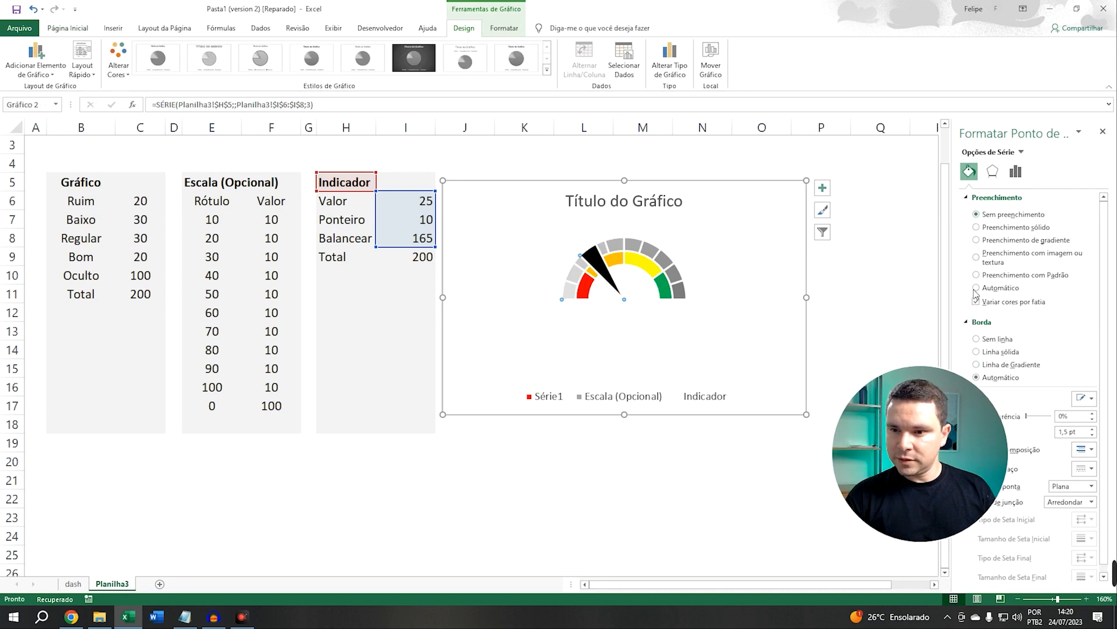
click(976, 340)
Set the Ponteiro value in cell I7 to 2
click(413, 230)
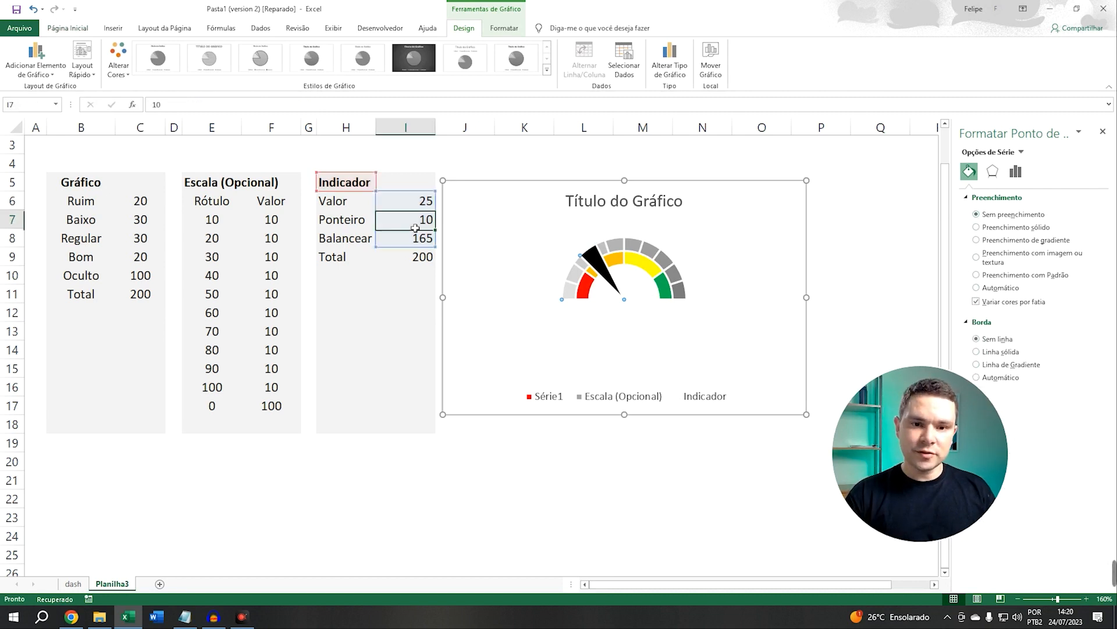
text(1)
key(Return)
key(Up)
text(2)
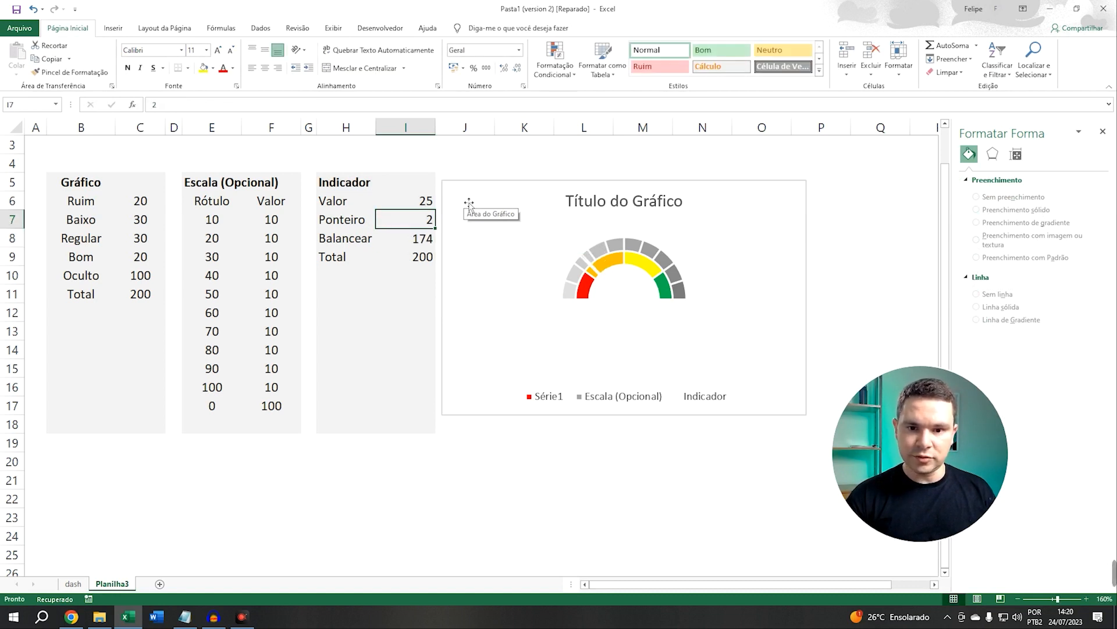
Test the pointer by entering 30, 40, 50 and 100 in the Valor cell I6, ending with 80
key(Return)
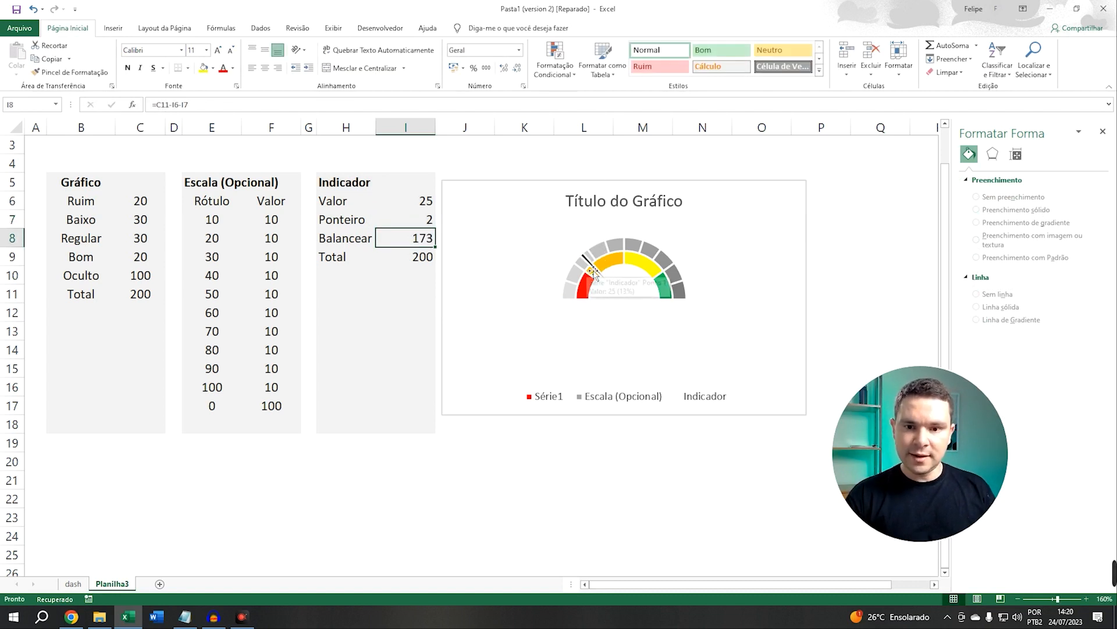
click(429, 218)
click(429, 205)
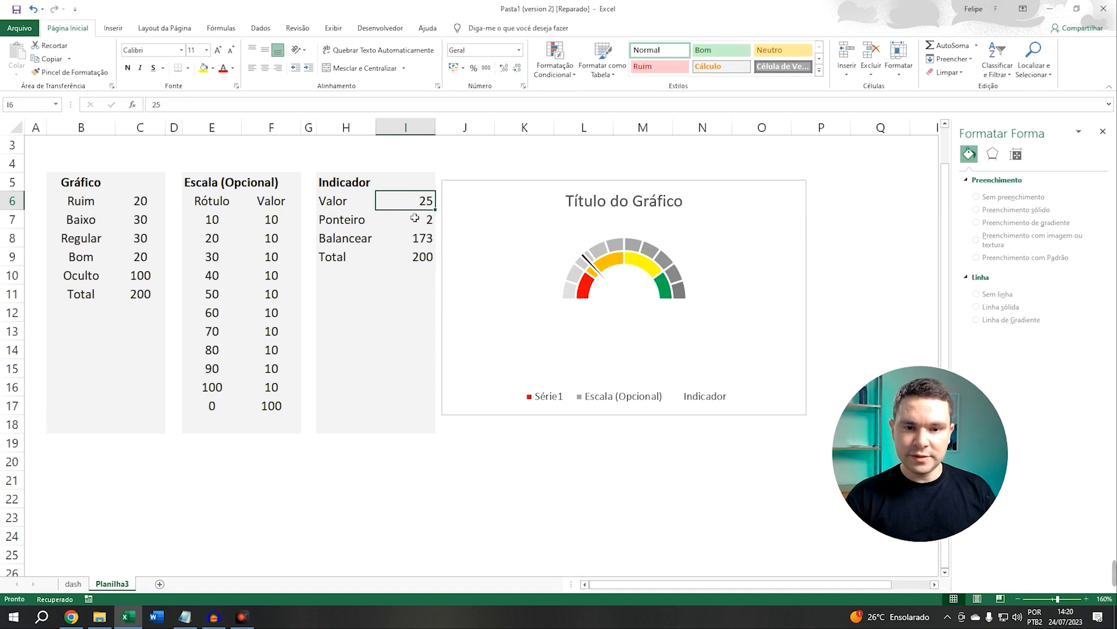
text(30)
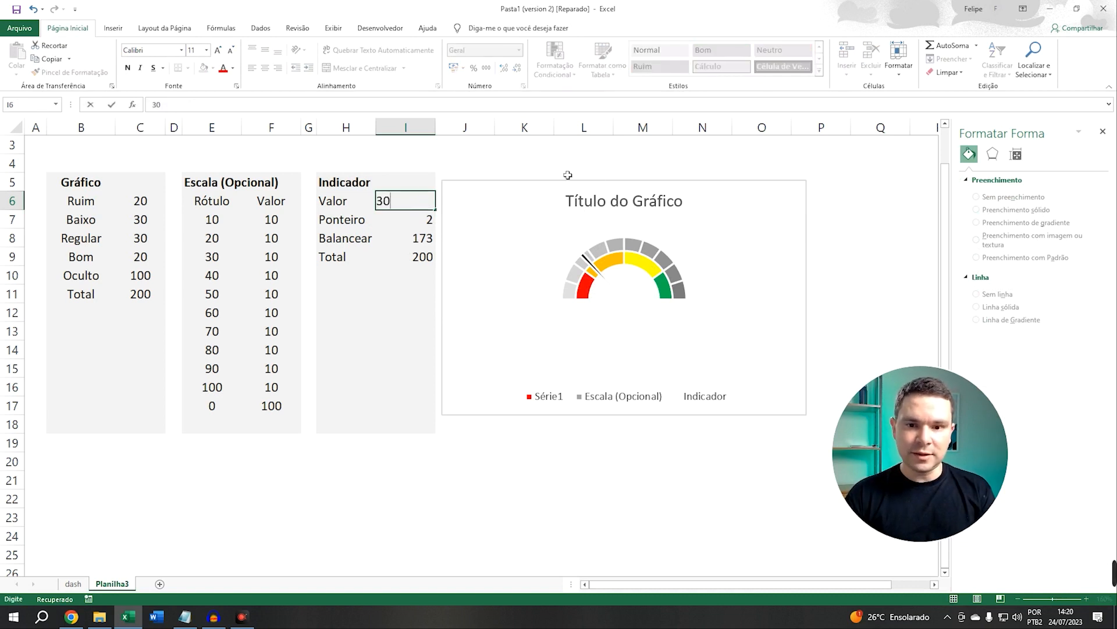
key(Return)
key(Up)
text(40)
key(Return)
key(Up)
text(50)
key(Return)
key(Up)
text(100)
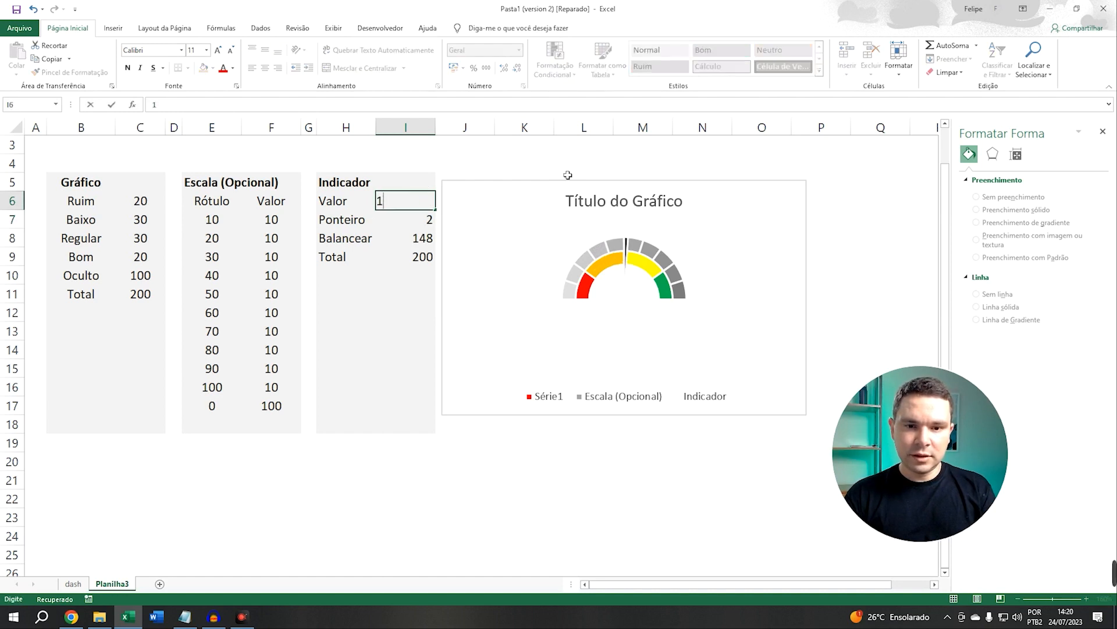
key(Return)
key(Up)
text(80)
key(Return)
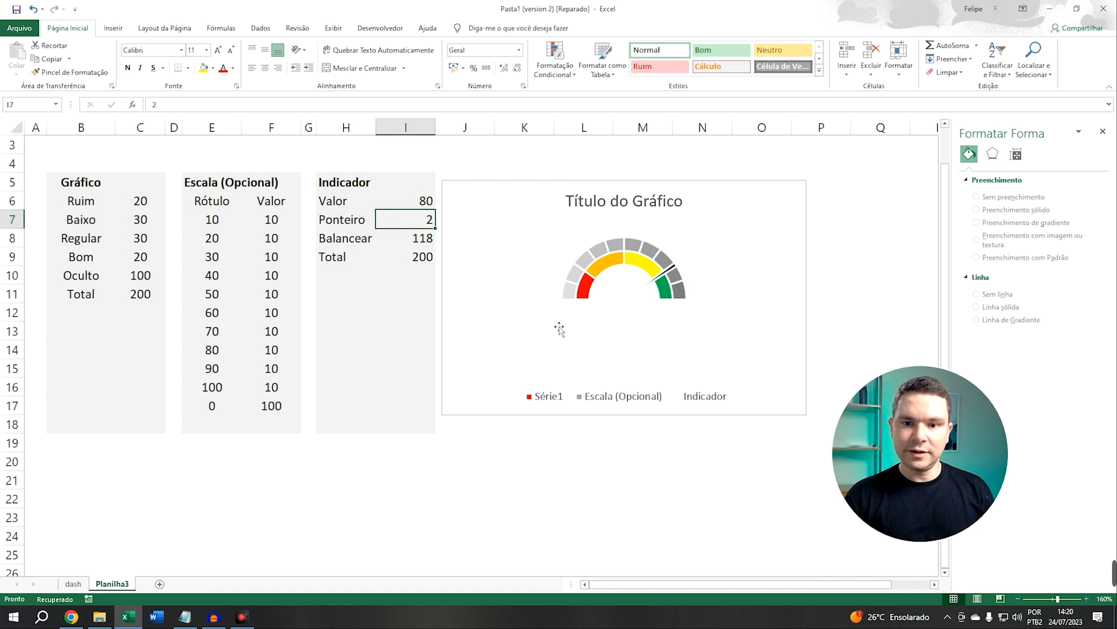
Set the Ruim, Baixo, Regular and Bom range values to 30, 20, 20 and 30
click(140, 201)
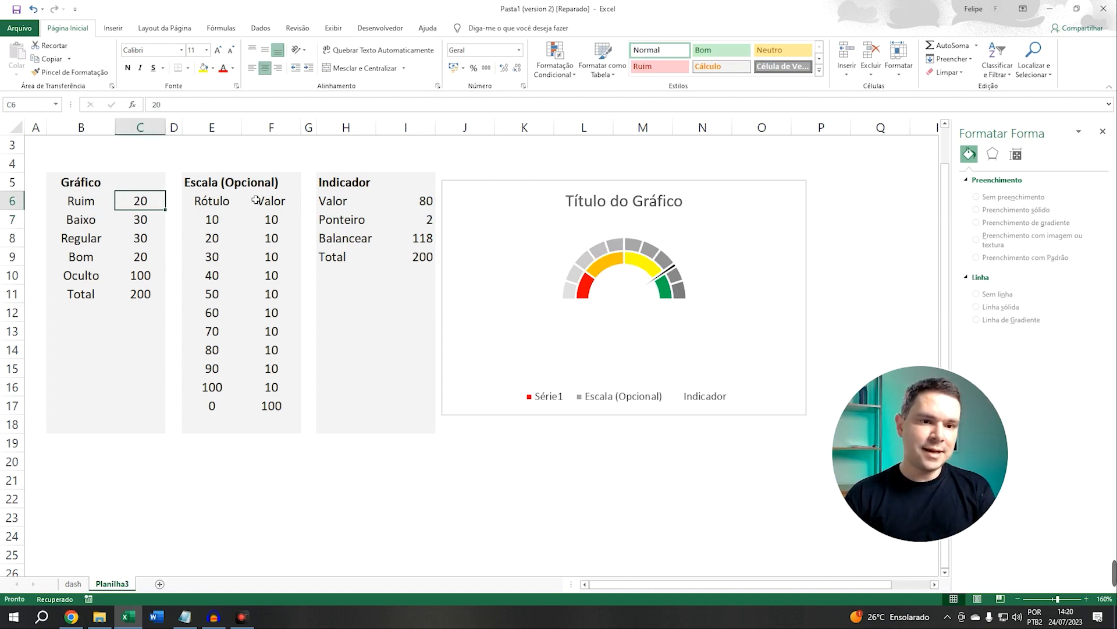
key(Down)
key(Down)
key(Down)
key(Down)
click(135, 207)
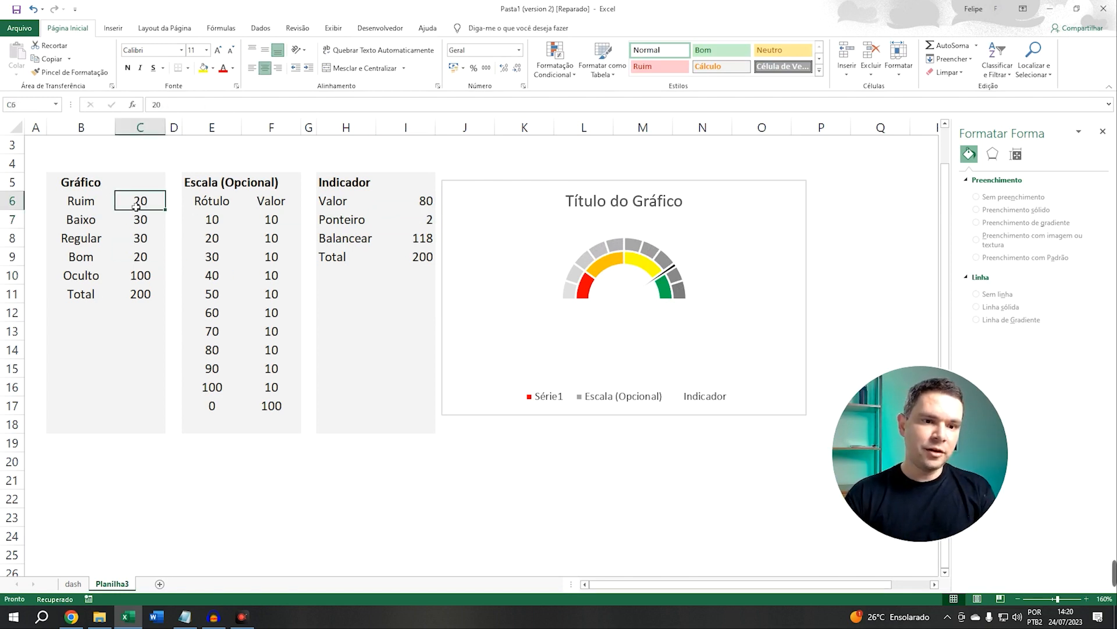
text(30)
key(Return)
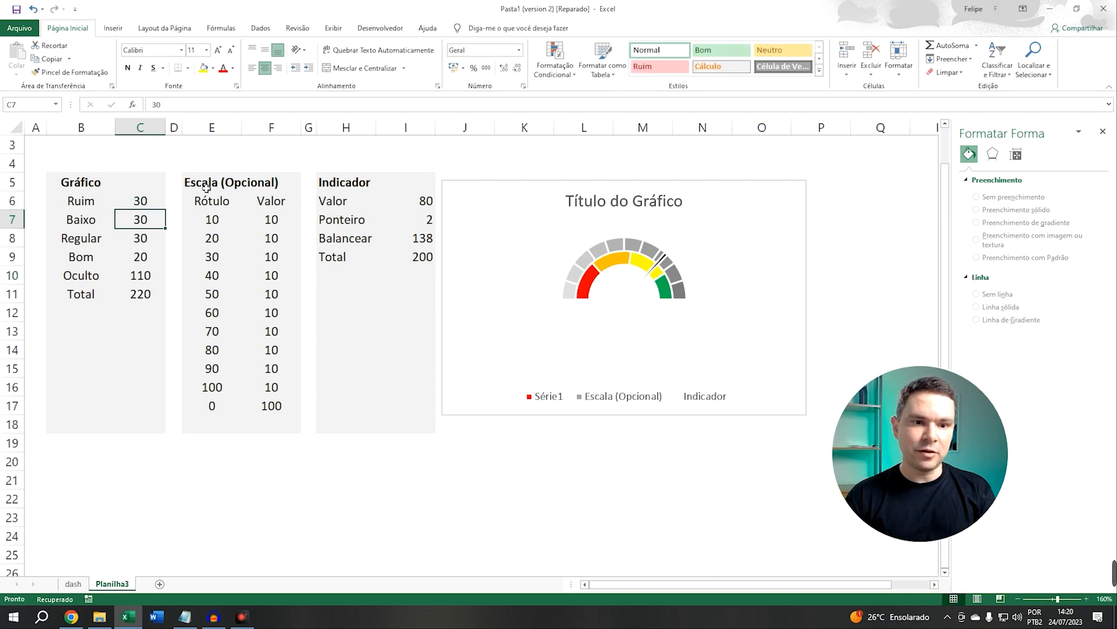
key(BackSpace)
key(BackSpace)
text(20)
key(Return)
key(Down)
key(Up)
text(20)
key(Return)
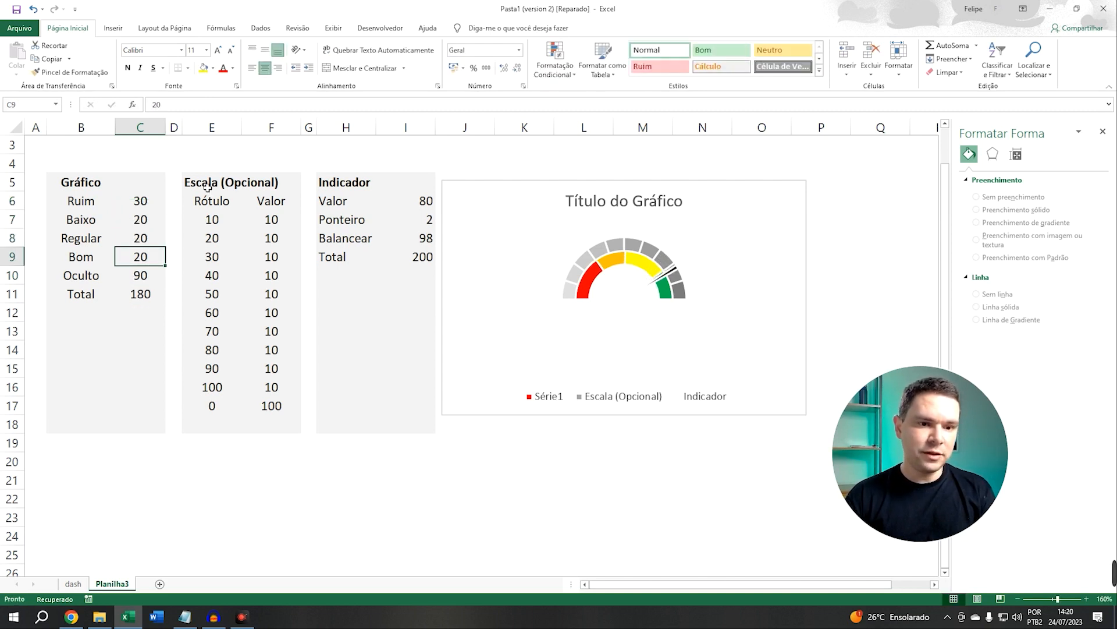
text(30)
key(Return)
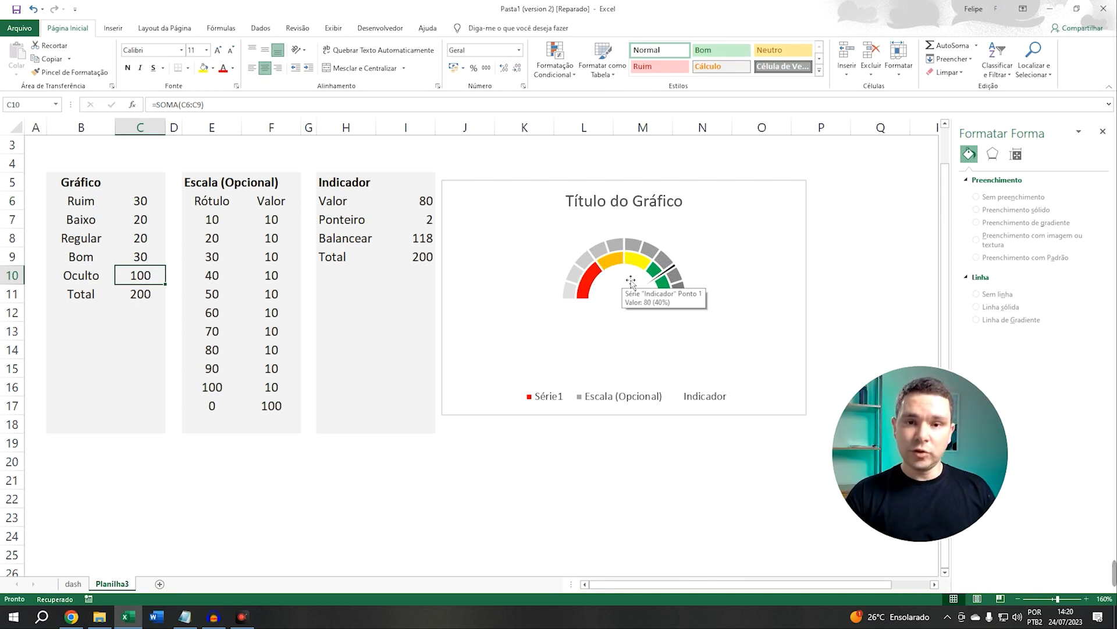
Remove the chart title and the legend from the gauge chart
click(591, 271)
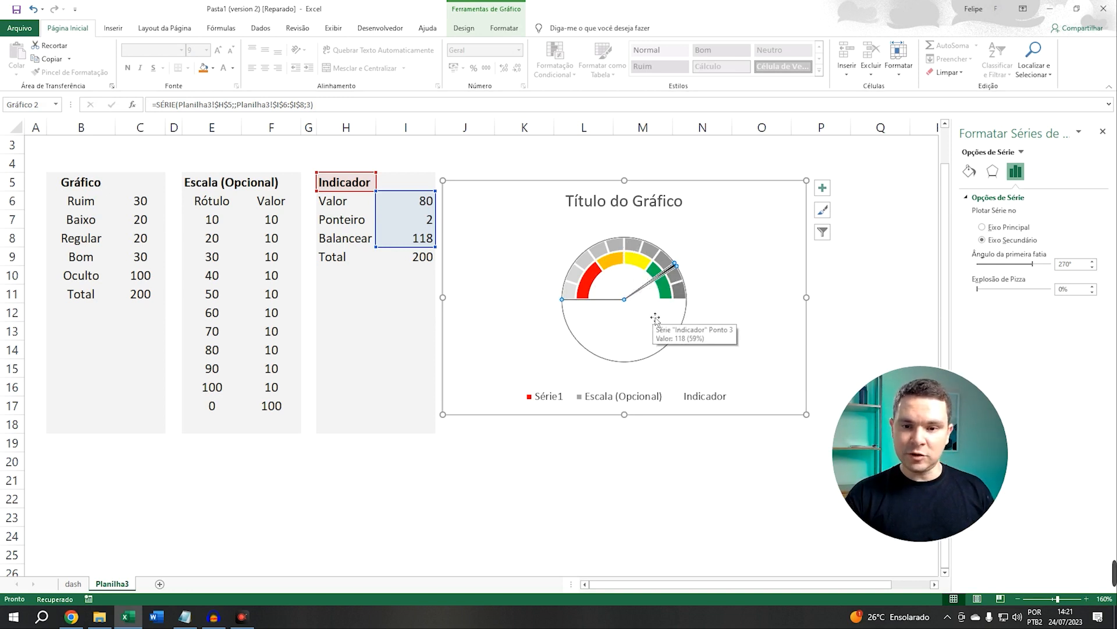
click(760, 261)
click(721, 170)
click(673, 325)
click(660, 249)
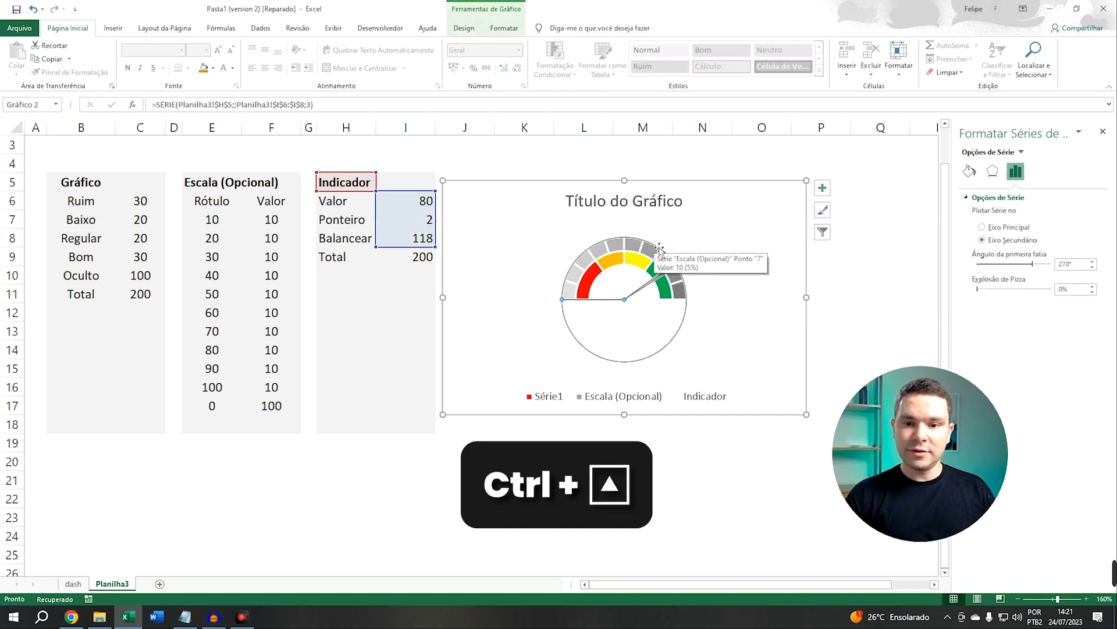
key(ctrl+Up)
key(ctrl+Up)
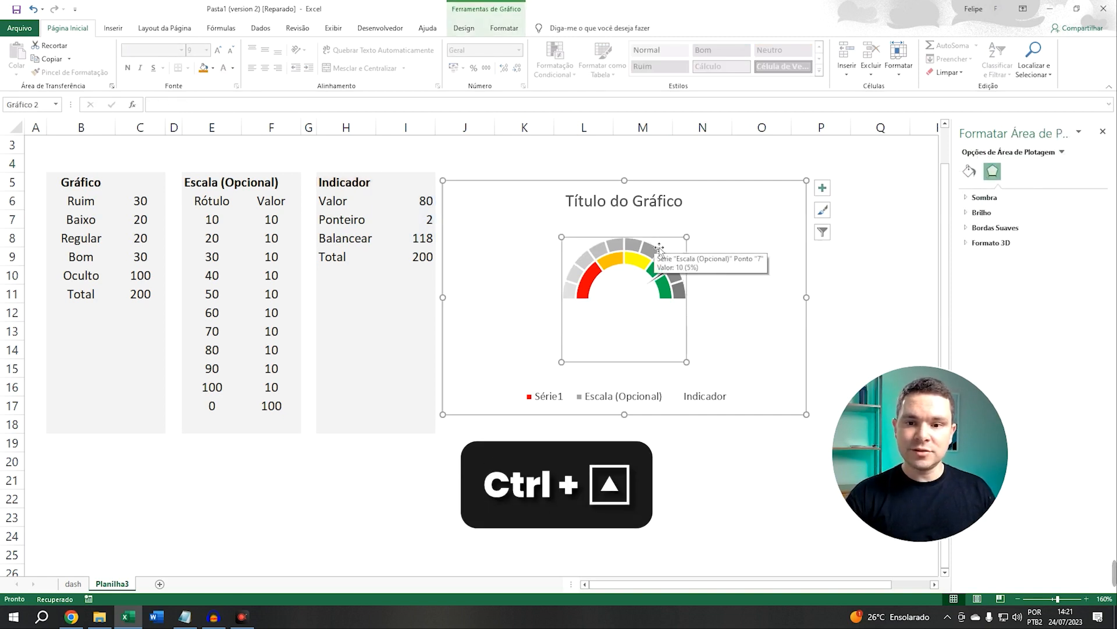
key(ctrl+Up)
key(ctrl+Up)
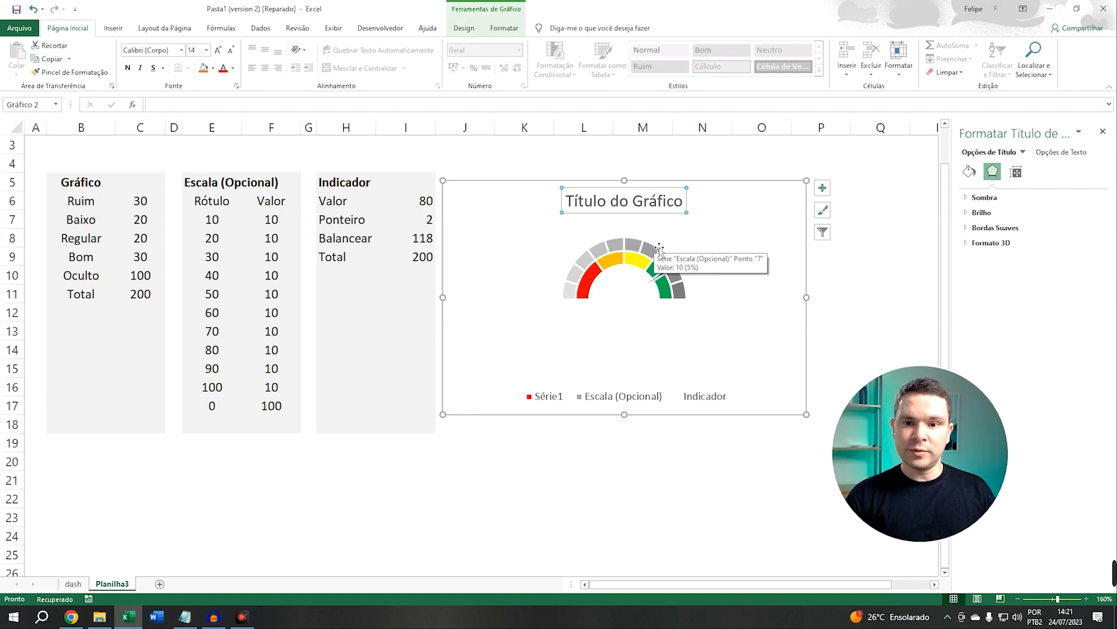
key(ctrl+Up)
click(659, 249)
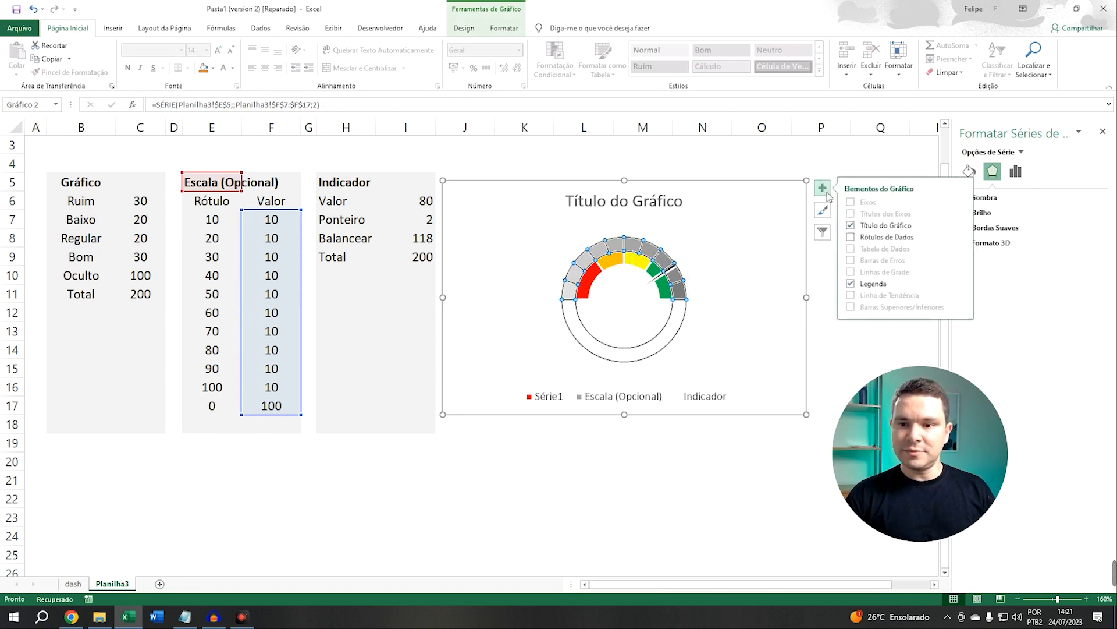
click(851, 226)
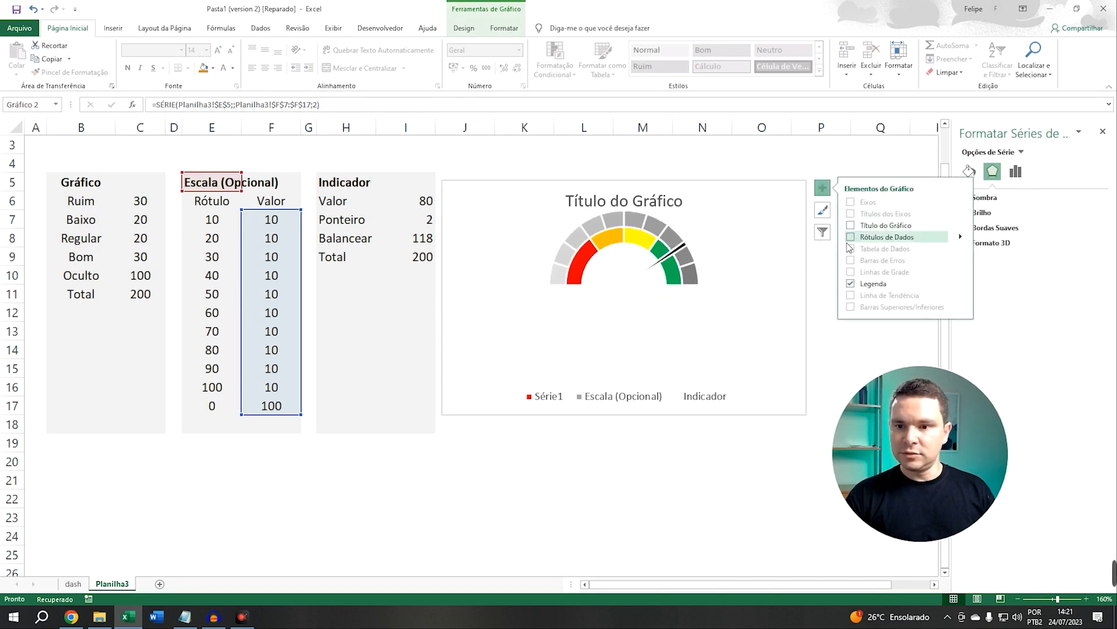
click(851, 284)
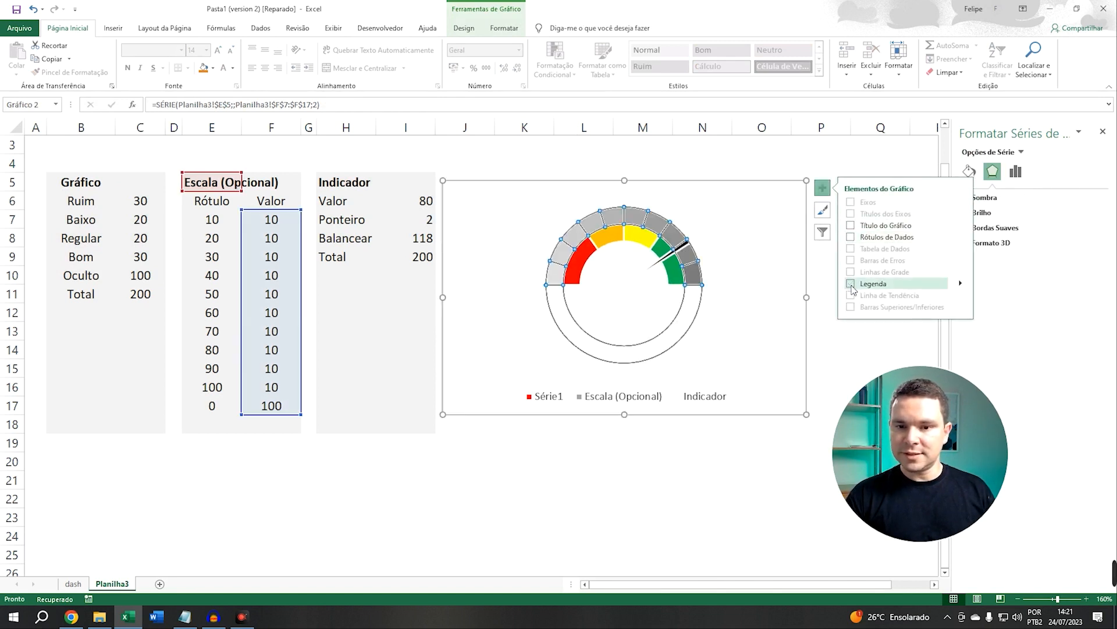
Add data labels to the scale series and set them to show values from cells E7:E17
click(851, 238)
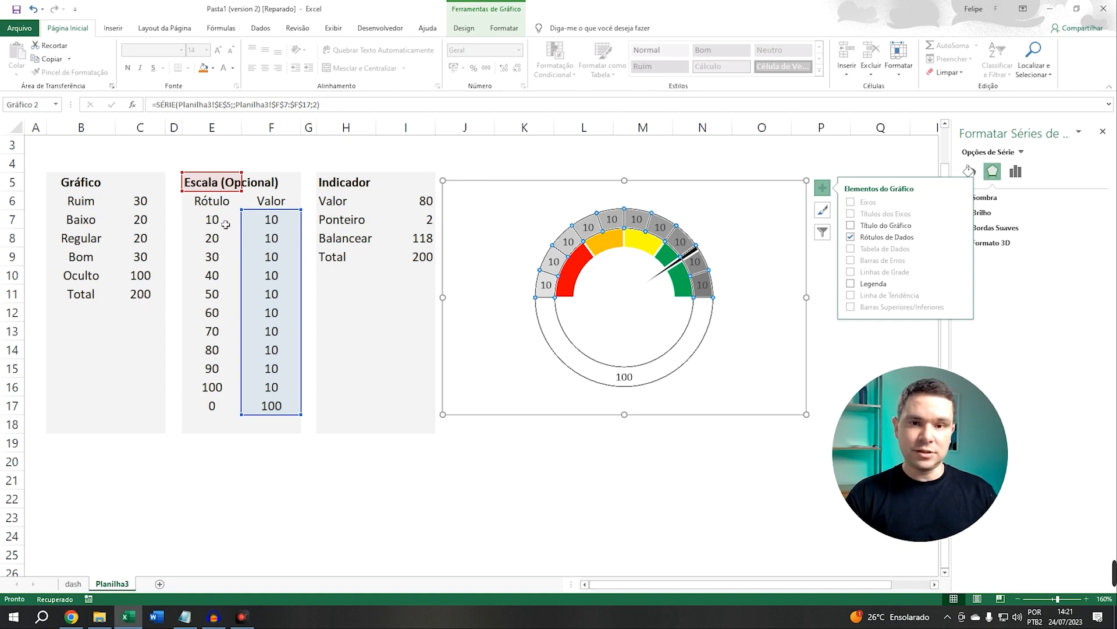
click(961, 236)
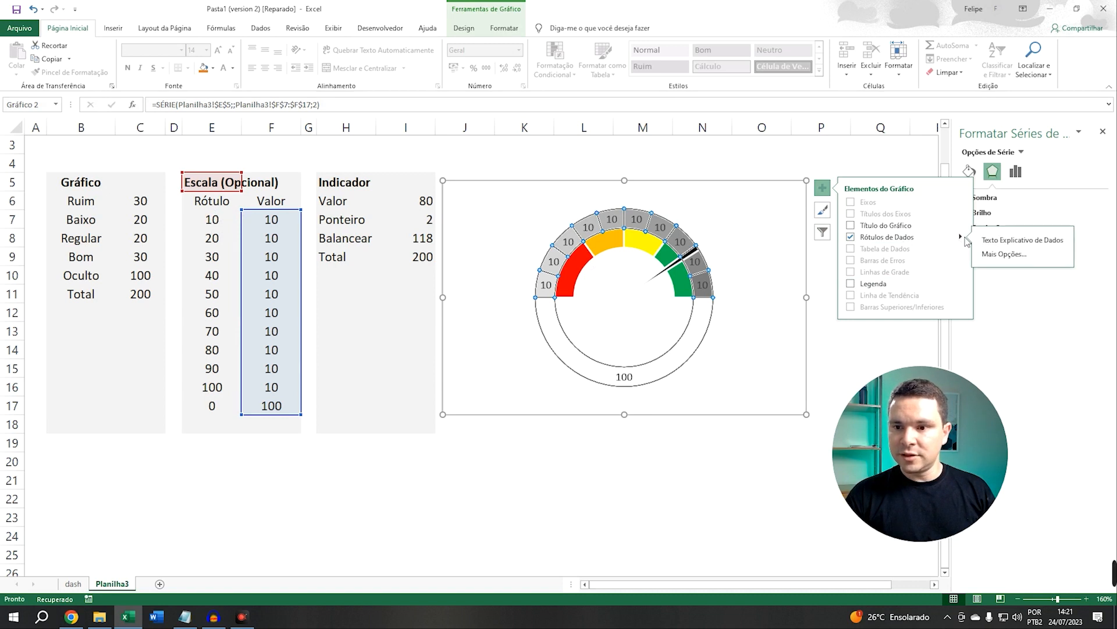
click(996, 255)
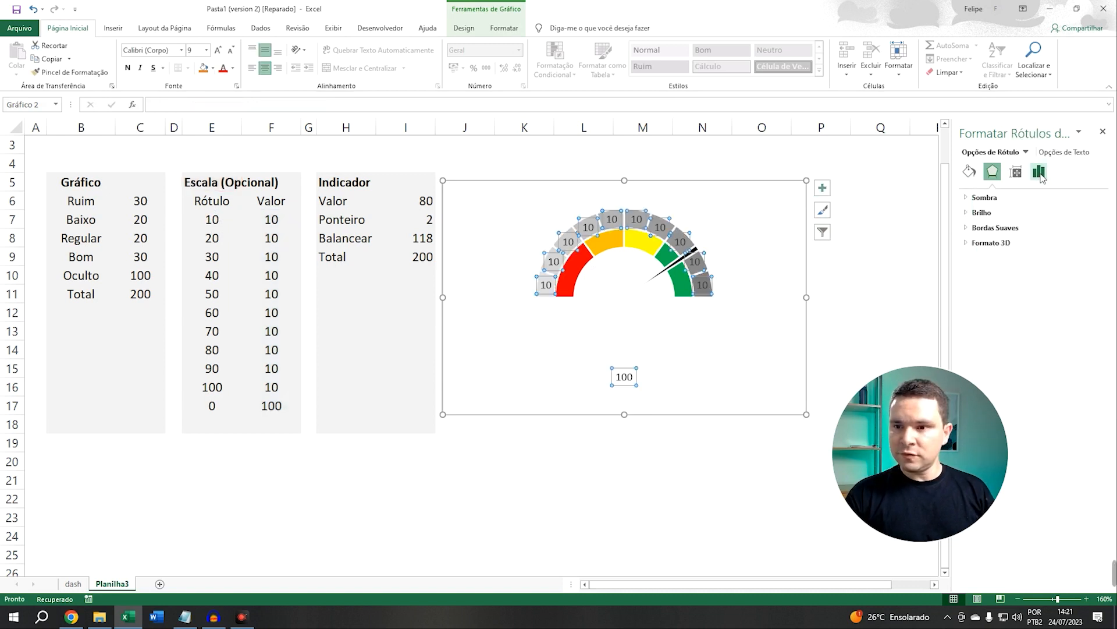
click(1039, 172)
click(967, 198)
click(982, 267)
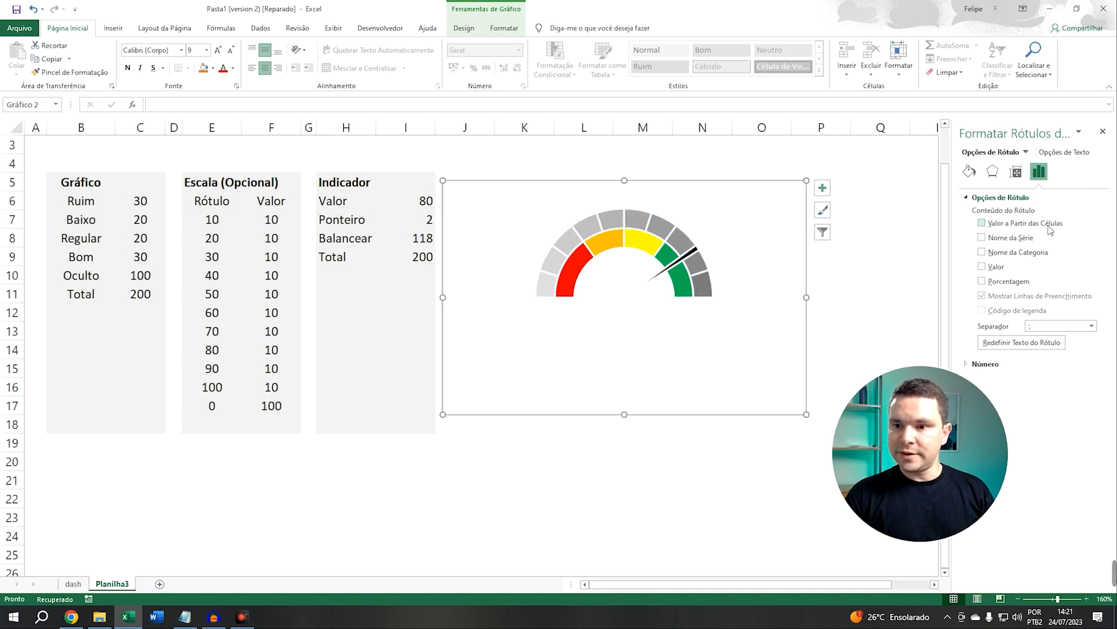
click(982, 224)
drag(787, 244, 646, 158)
click(717, 187)
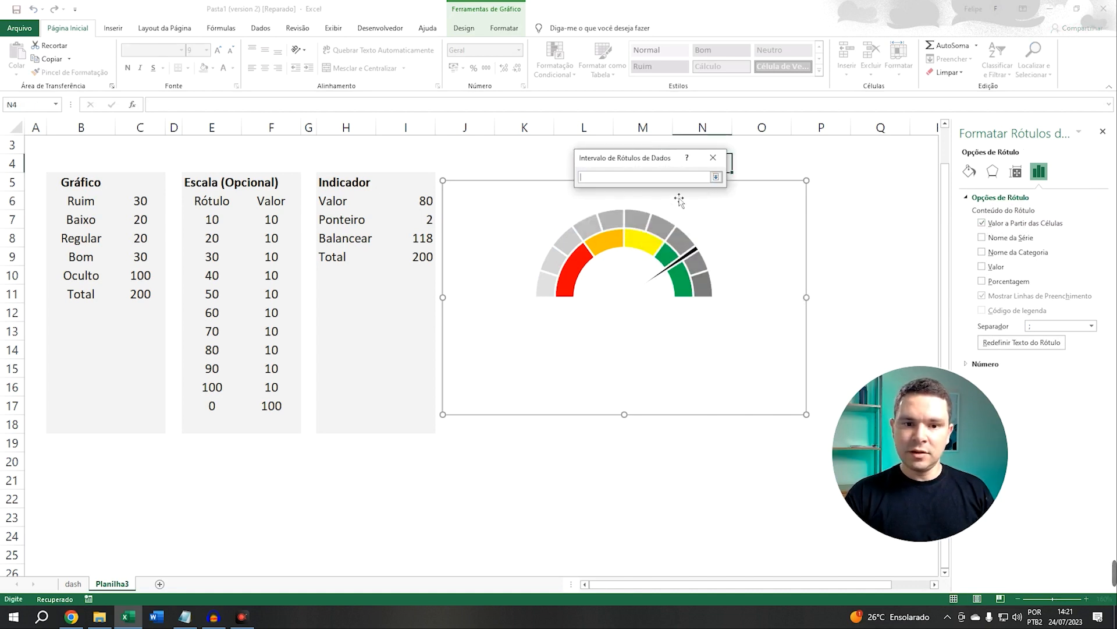
drag(212, 220, 213, 408)
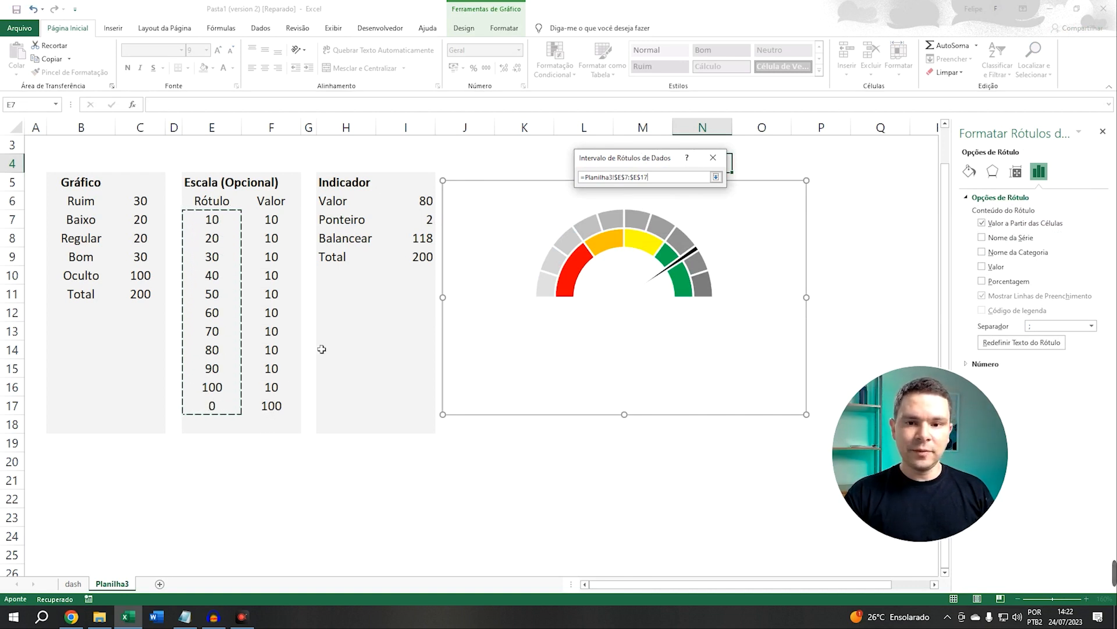
key(Return)
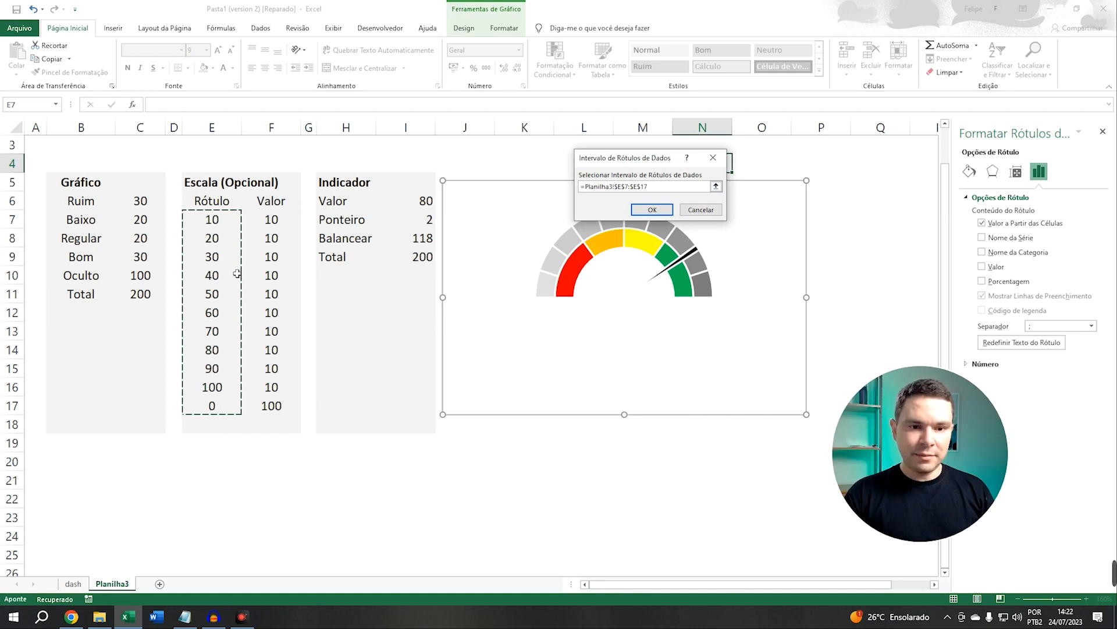
click(652, 210)
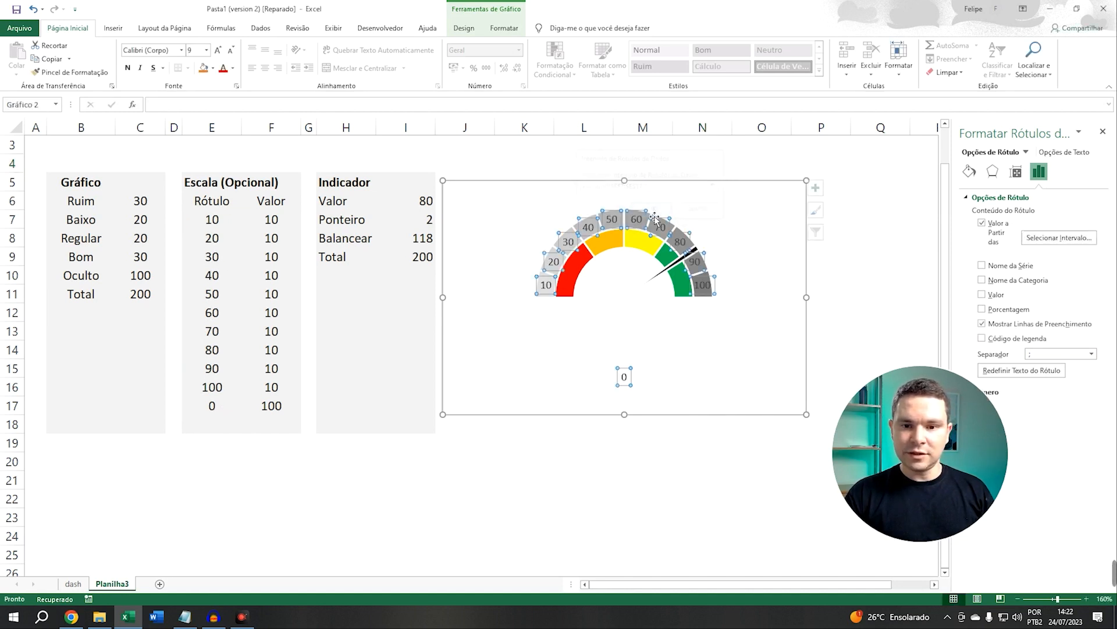
Delete the 0 data label at the bottom of the gauge
click(632, 382)
click(628, 378)
click(630, 376)
key(Delete)
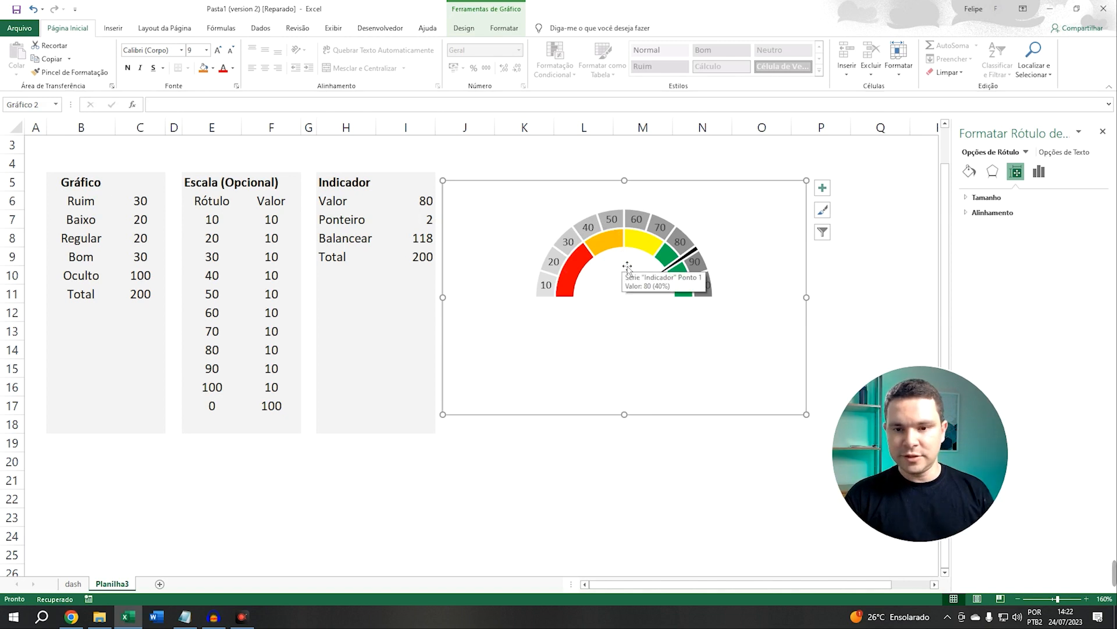
Drag the 10 label outside the arc and turn off the data labels' leader lines
click(202, 246)
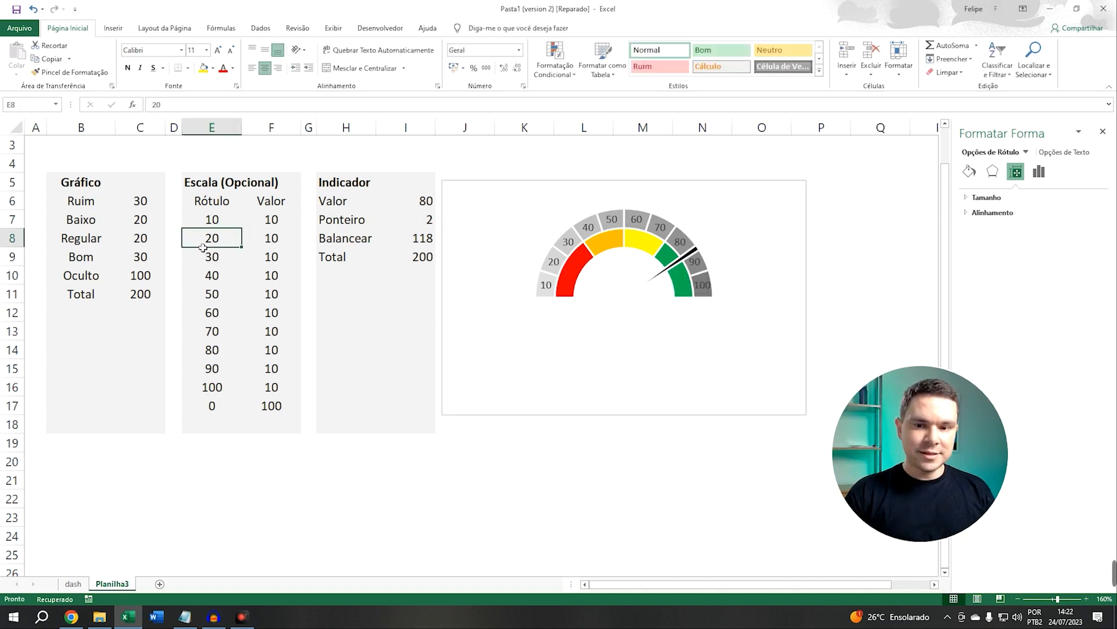
click(545, 284)
click(545, 285)
mouse_move(545, 284)
mouse_down()
mouse_move(524, 282)
mouse_move(537, 269)
mouse_up()
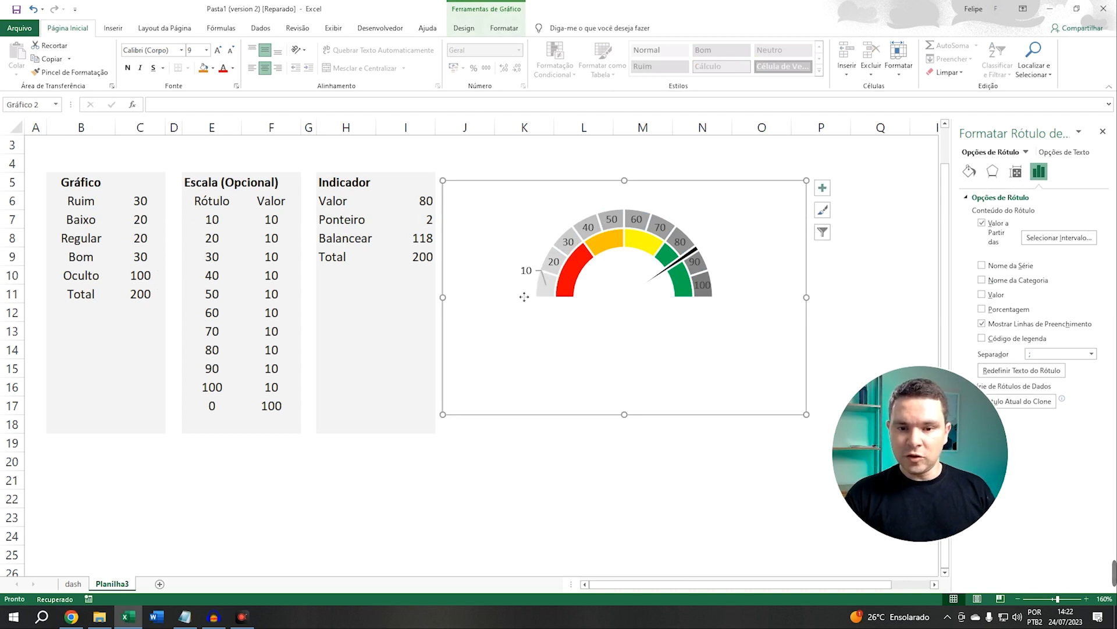
click(524, 297)
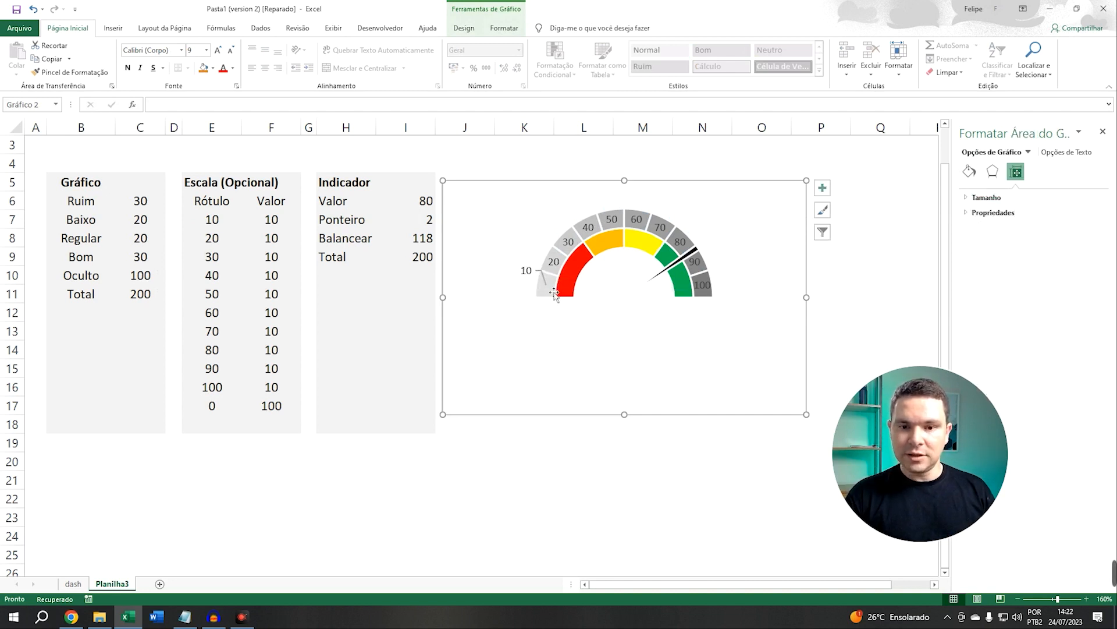
click(530, 278)
click(550, 298)
click(531, 276)
click(1039, 171)
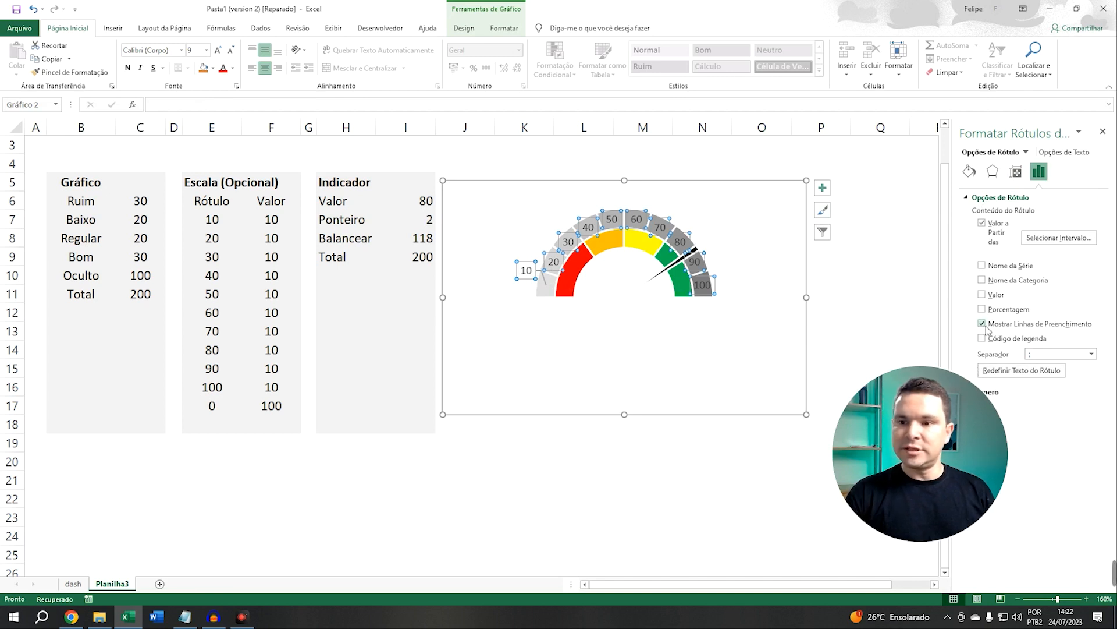
click(982, 324)
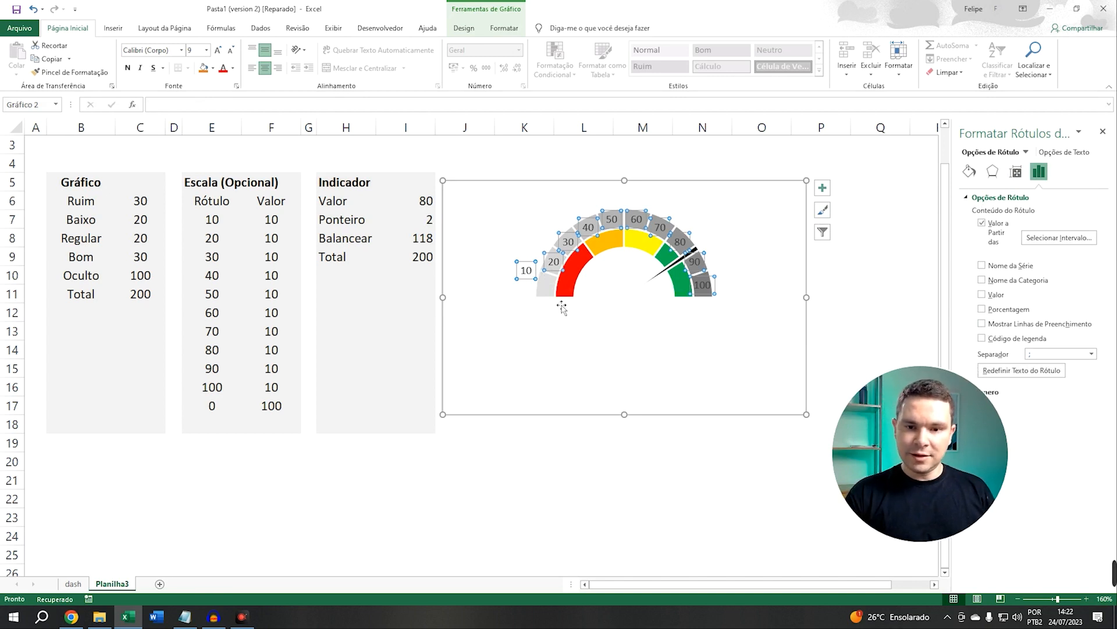
Move the remaining scale labels outside the gauge arc
click(555, 259)
drag(555, 258, 561, 221)
click(570, 240)
click(597, 233)
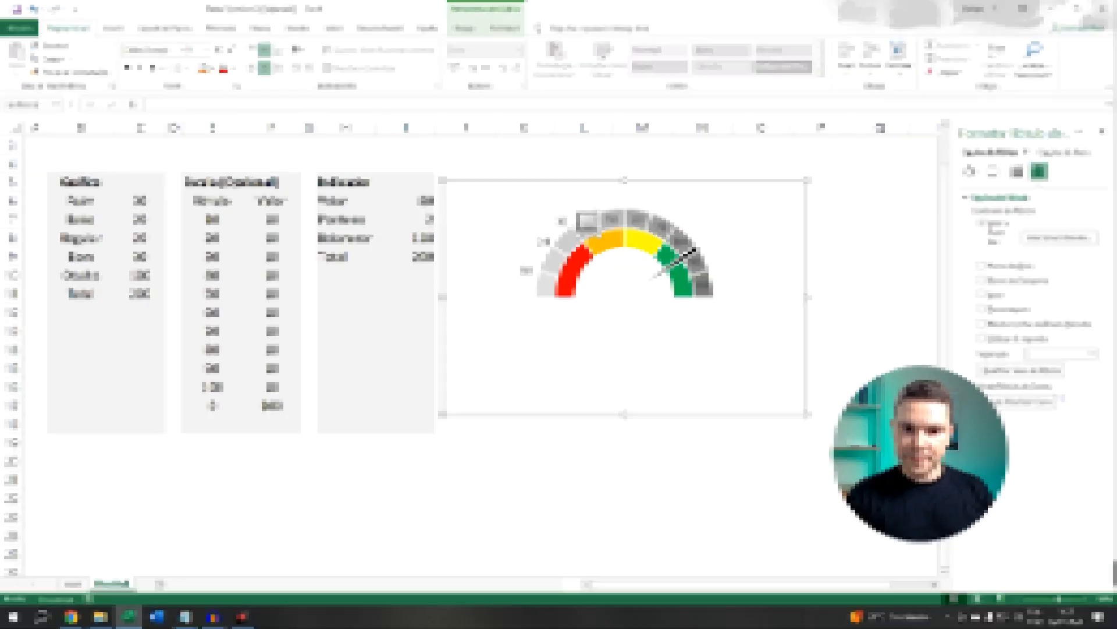
Test the pointer by setting Valor in I6 to 60, then back to 80
click(233, 257)
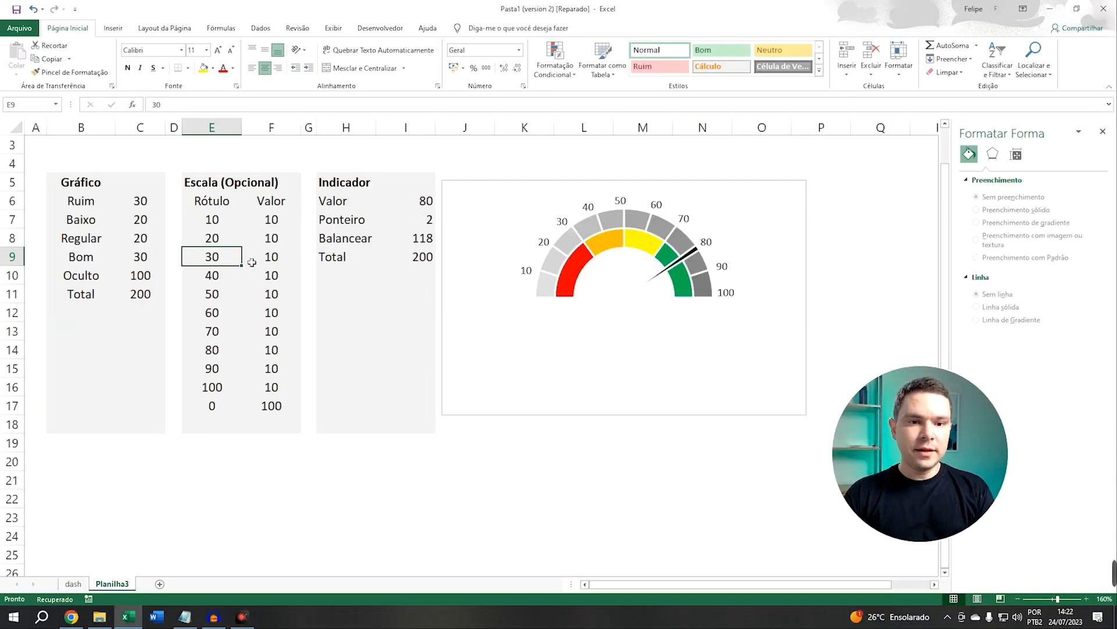
click(272, 257)
click(309, 238)
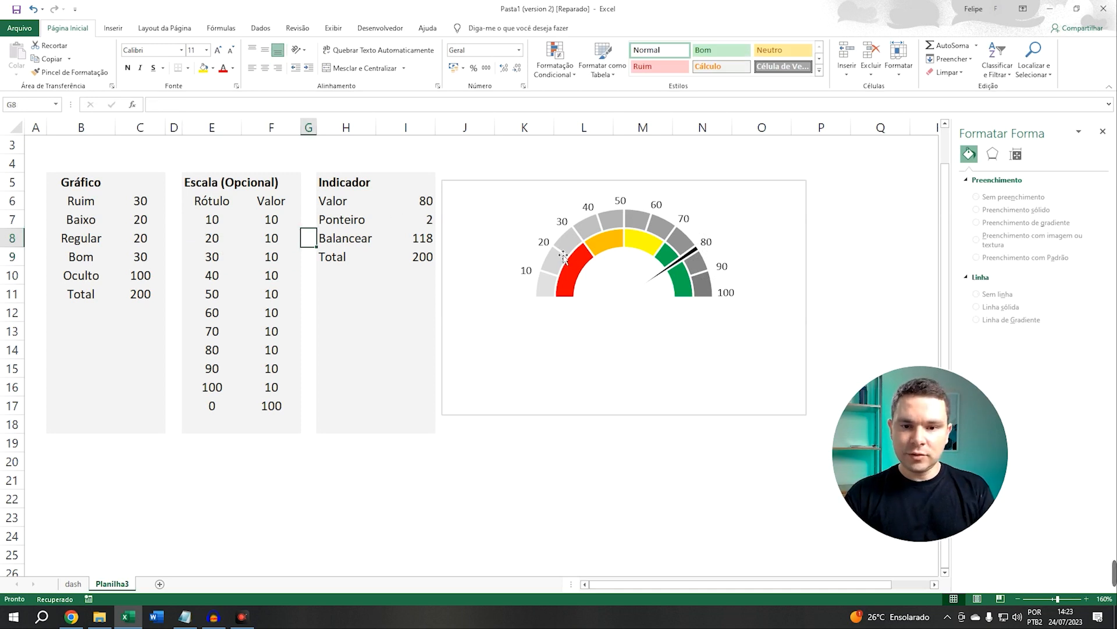
key(Right)
key(Right)
key(Up)
key(Up)
text(60)
key(Return)
key(Up)
text(80)
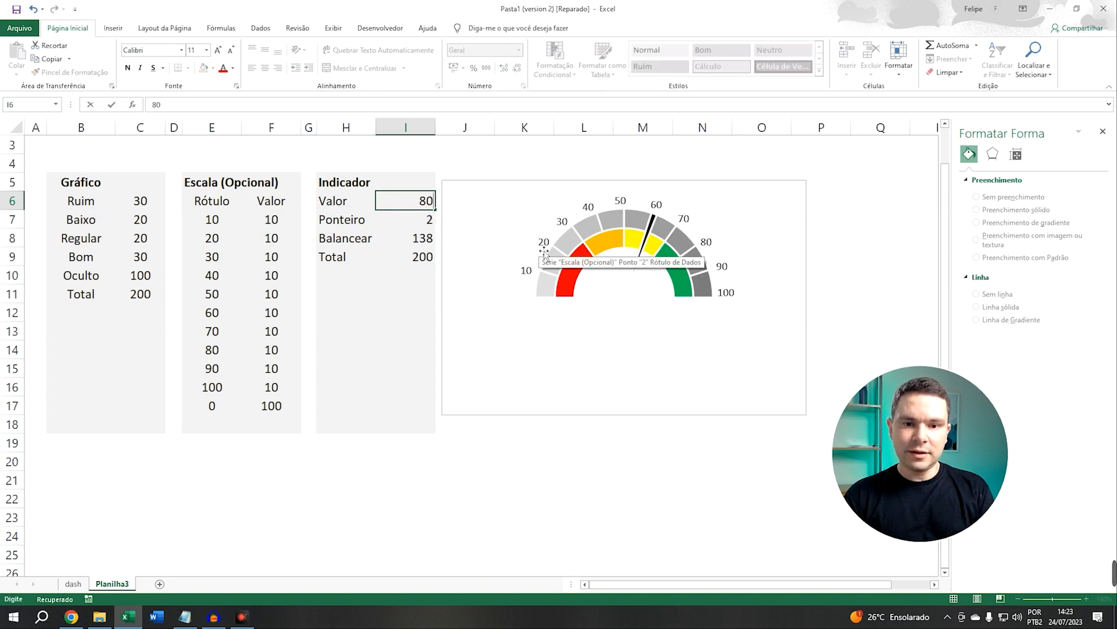
key(Return)
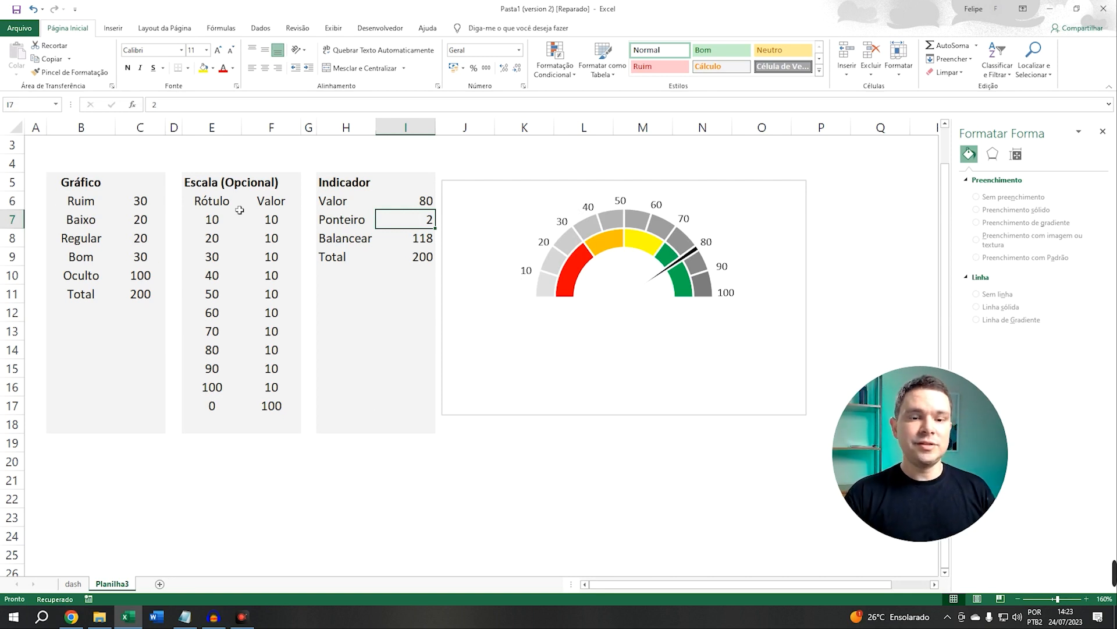
Cut the gauge chart, paste it onto the dash sheet and move it down to about row 6
click(495, 208)
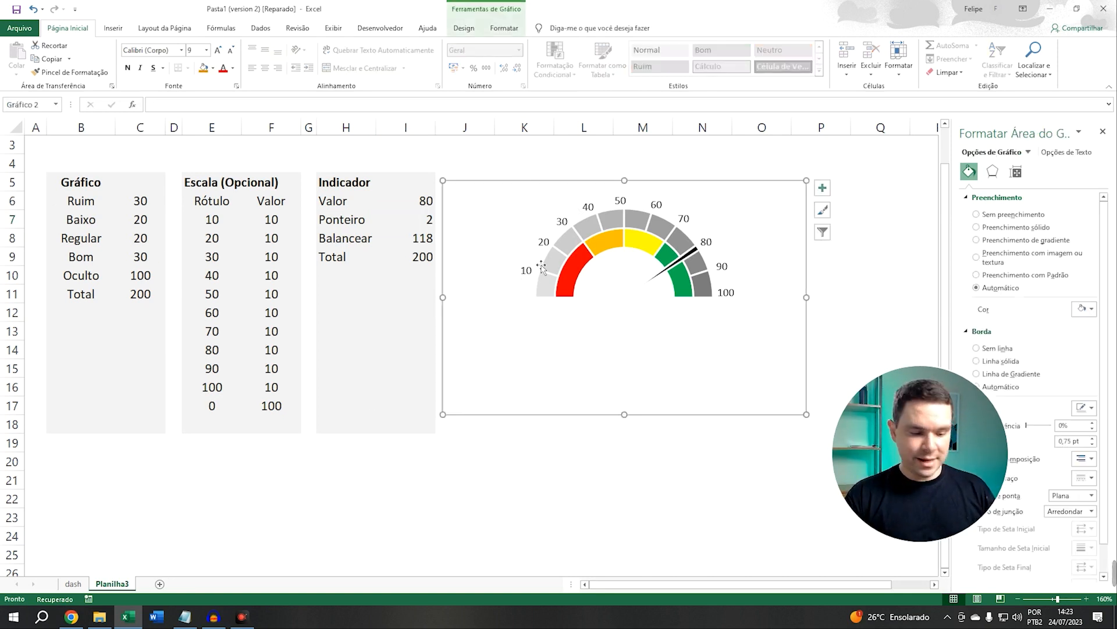
key(Delete)
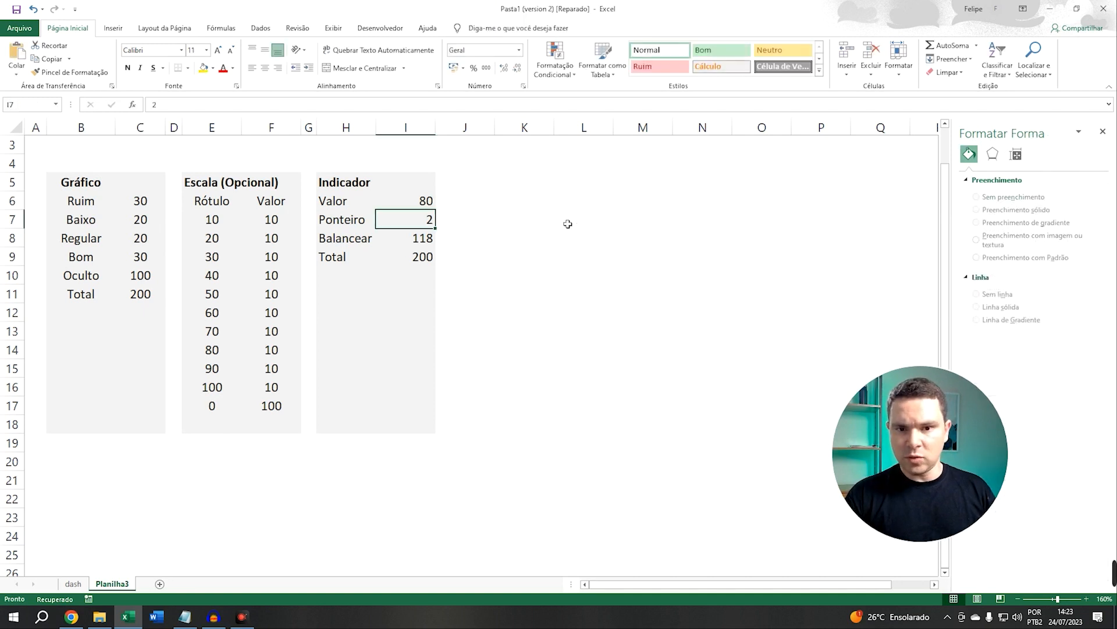
click(74, 579)
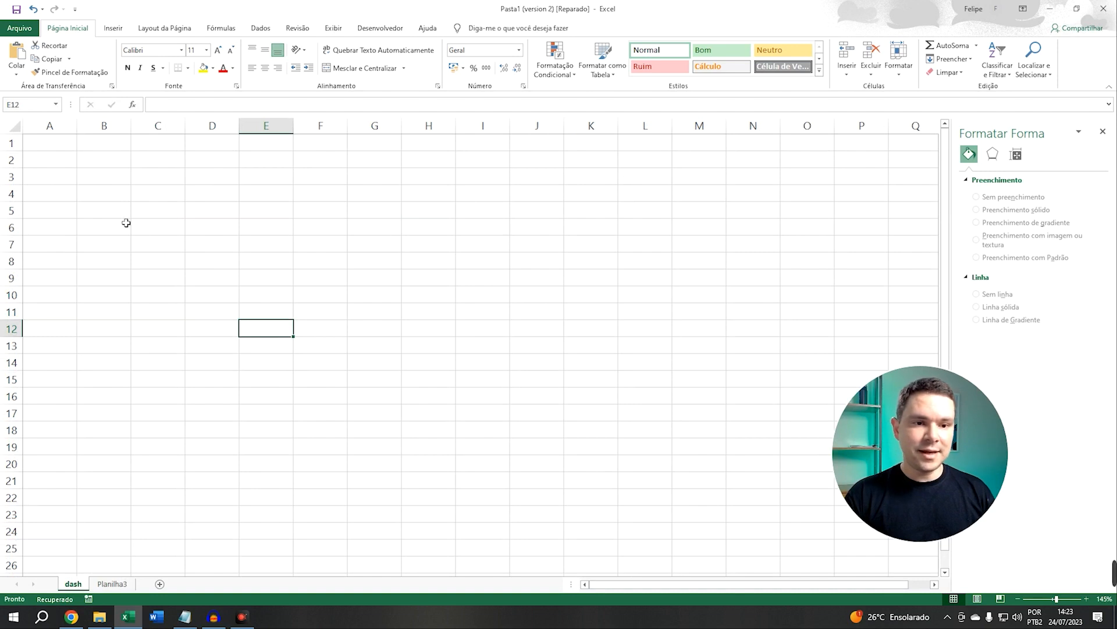
click(91, 191)
key(ctrl+v)
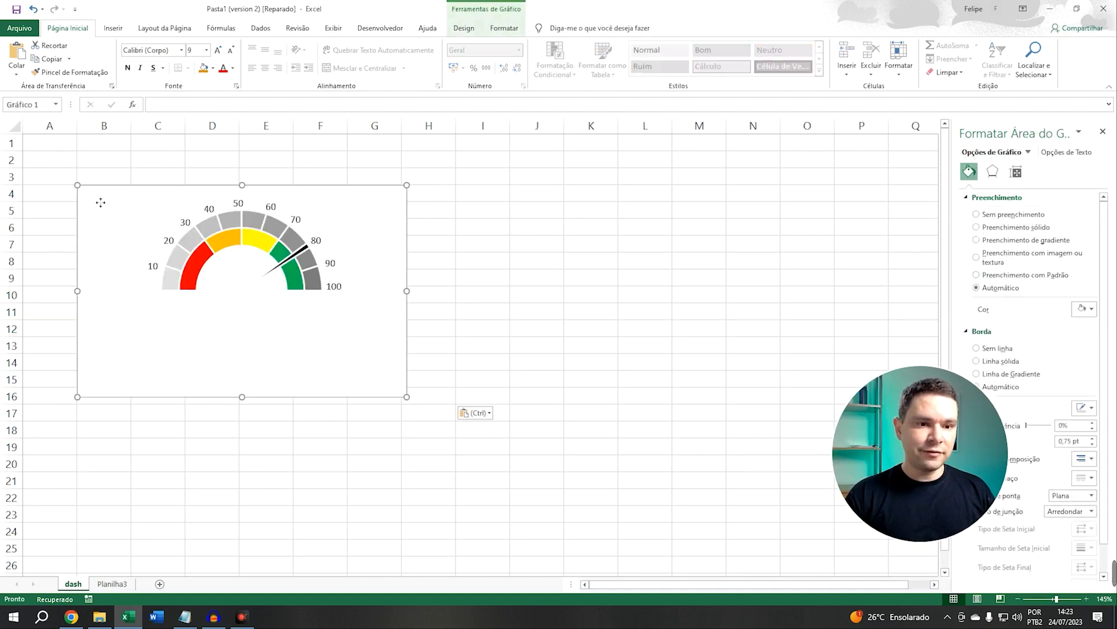
drag(99, 195, 97, 228)
Enter the label Valor in B2 and the value 50 in C2 of the dash sheet
click(108, 158)
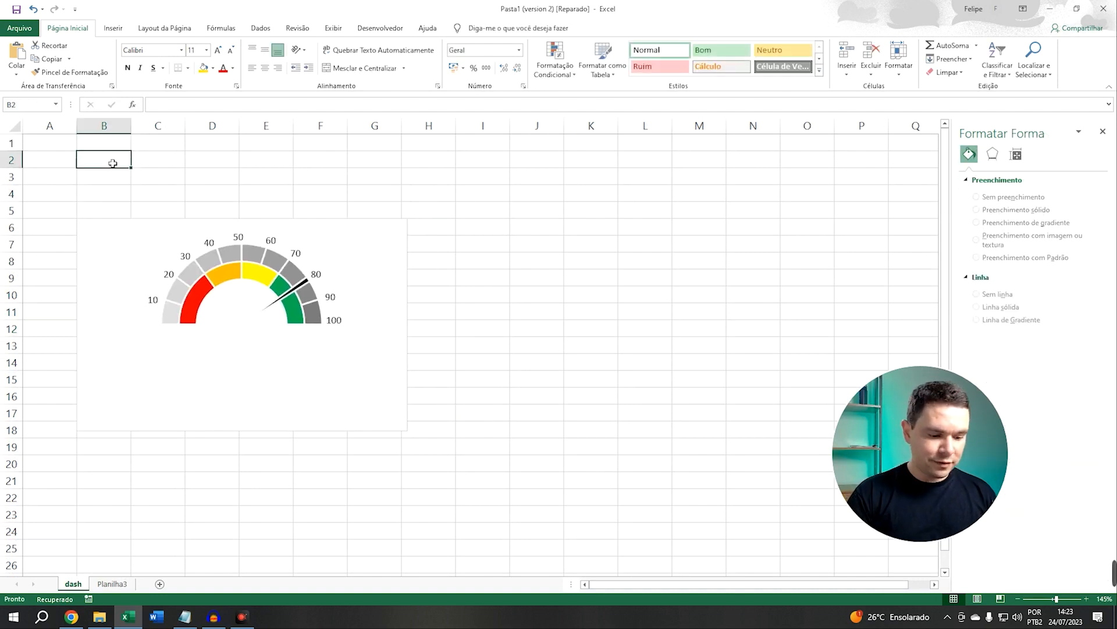
text(Valor)
key(Tab)
text(50)
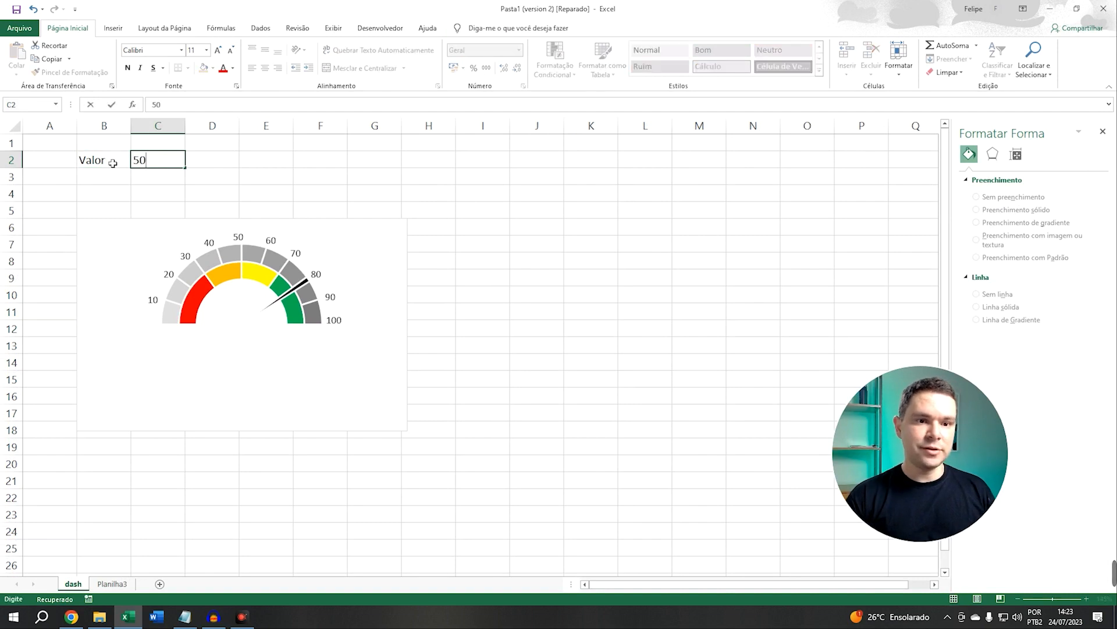
key(Return)
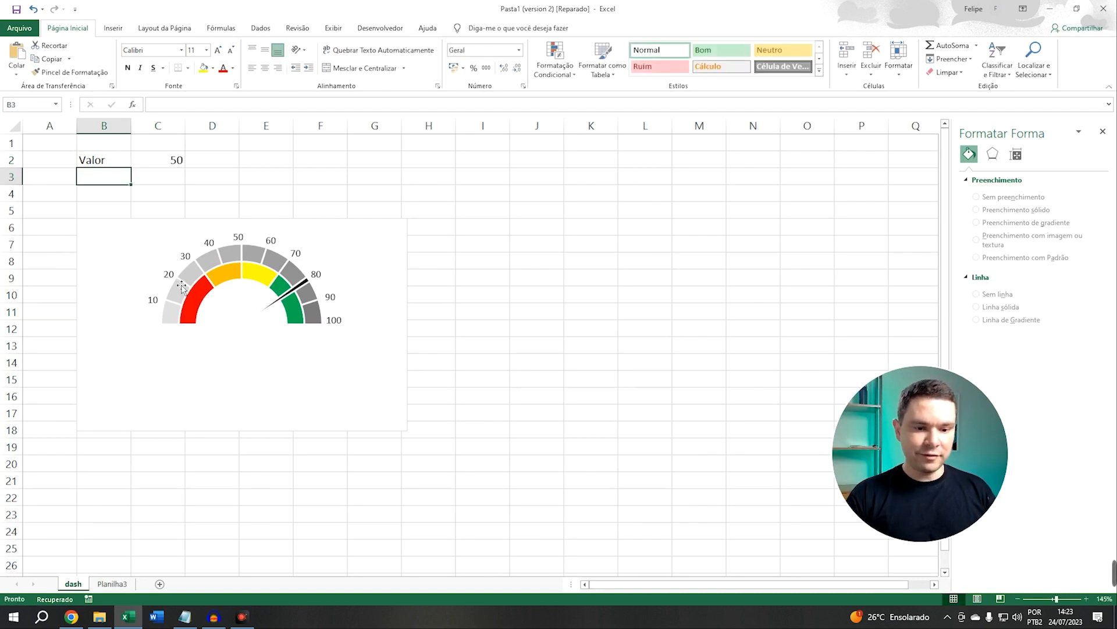
Link Valor in I6 of Planilha3 to cell C2 on the dash sheet with a formula
click(111, 583)
click(421, 205)
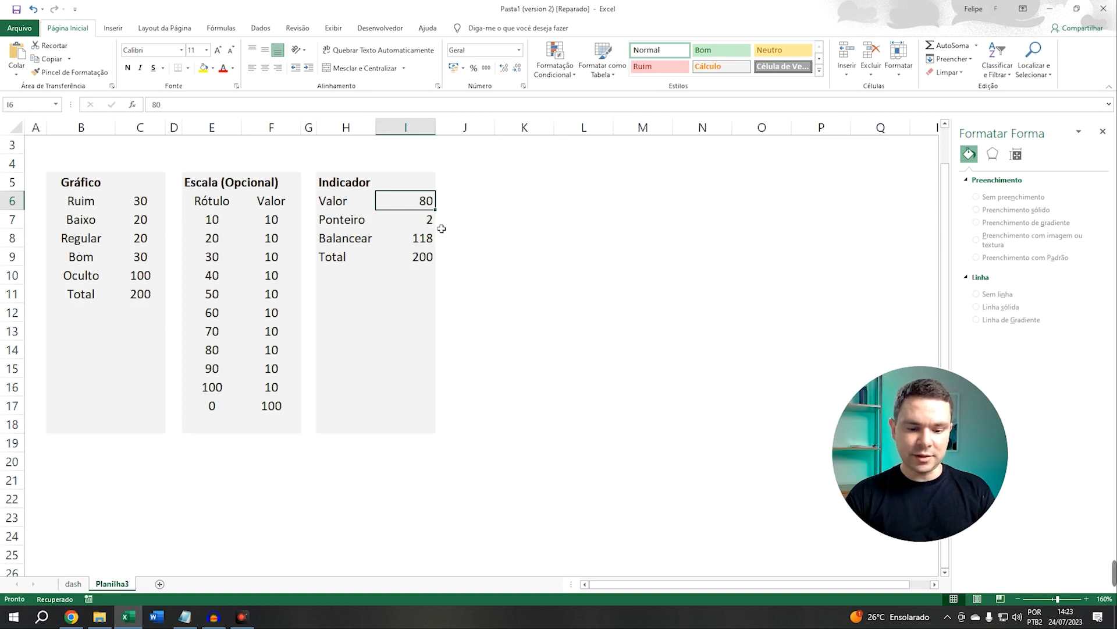
text(=)
click(73, 584)
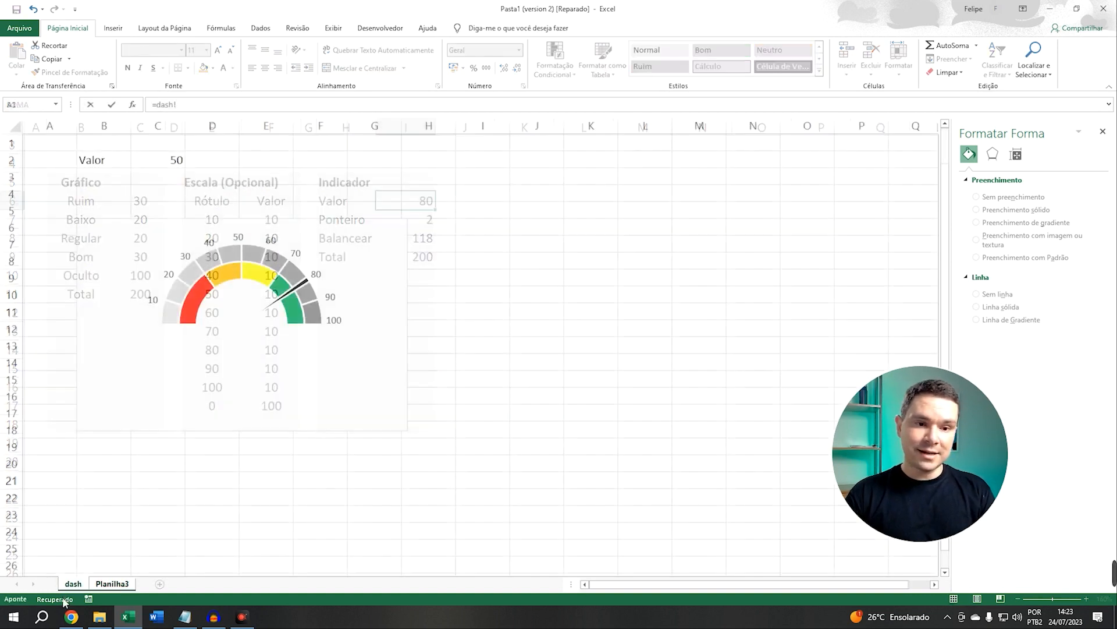
click(178, 161)
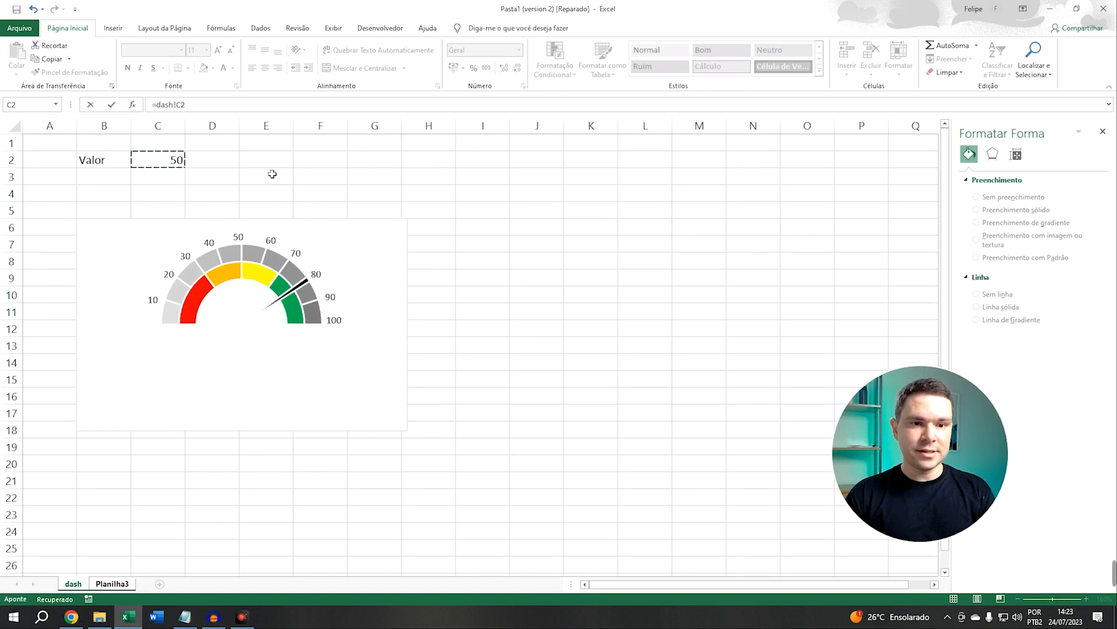
key(Return)
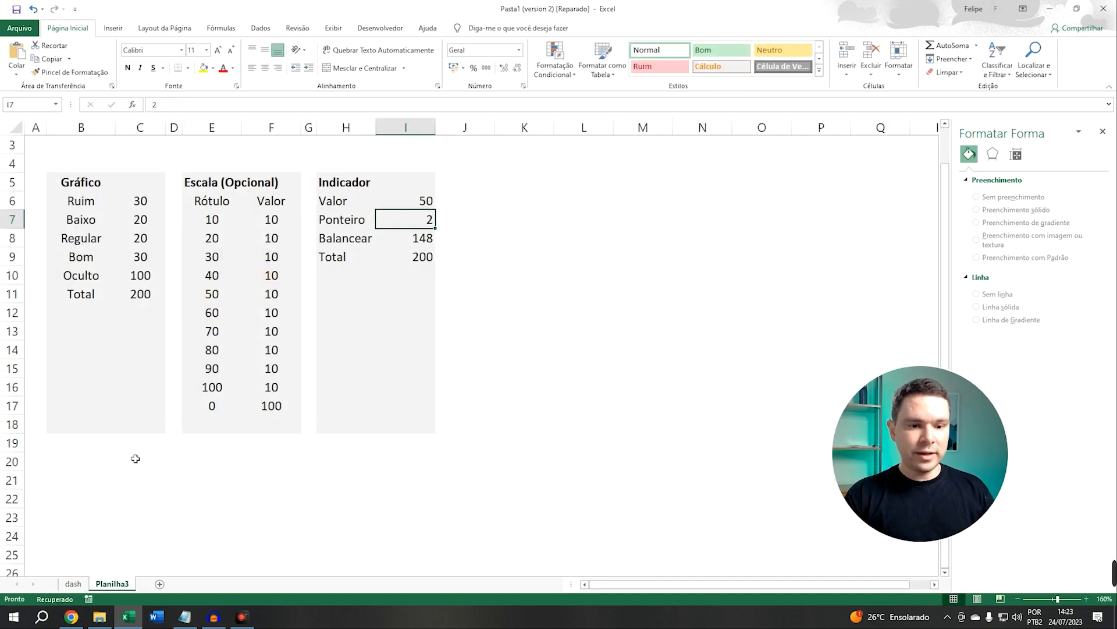
Test the gauge by entering 40, 20, 35 and then 40 in C2 of the dash sheet
click(74, 584)
click(174, 161)
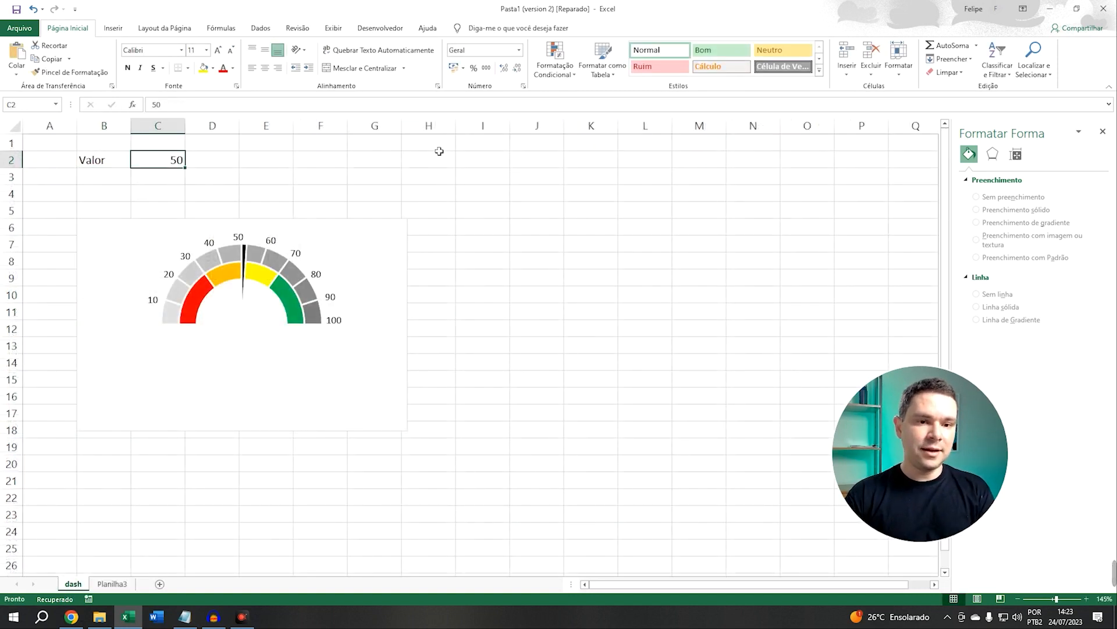
text(40)
key(Return)
key(Up)
text(20)
key(Return)
key(Up)
text(35)
key(Return)
key(Up)
text(40)
key(Return)
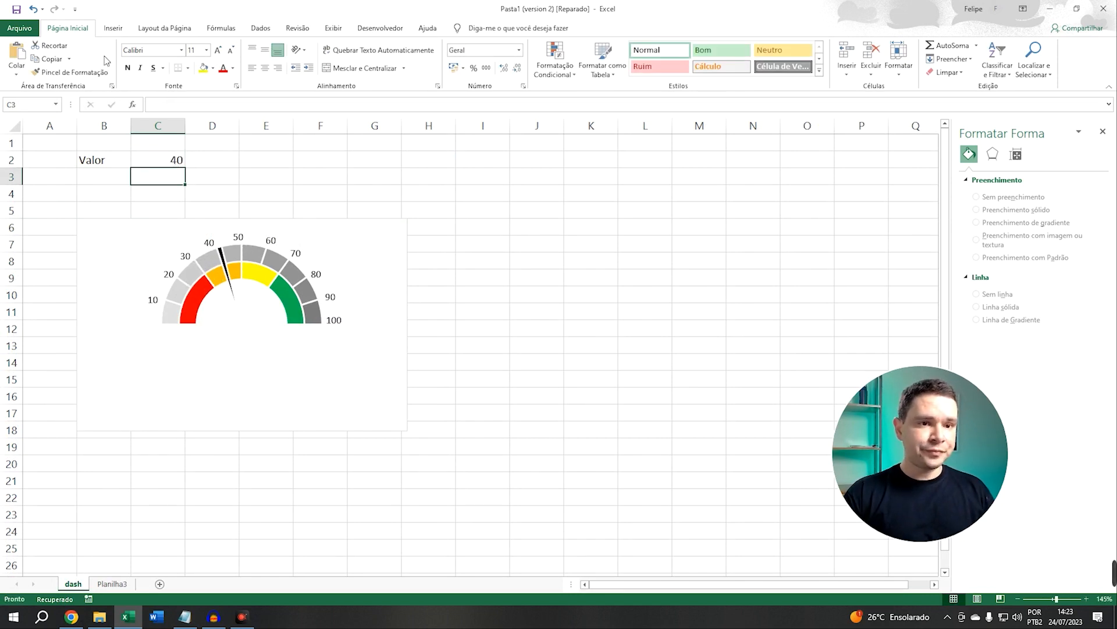
Insert a text box drawn just below the gauge's center
click(113, 28)
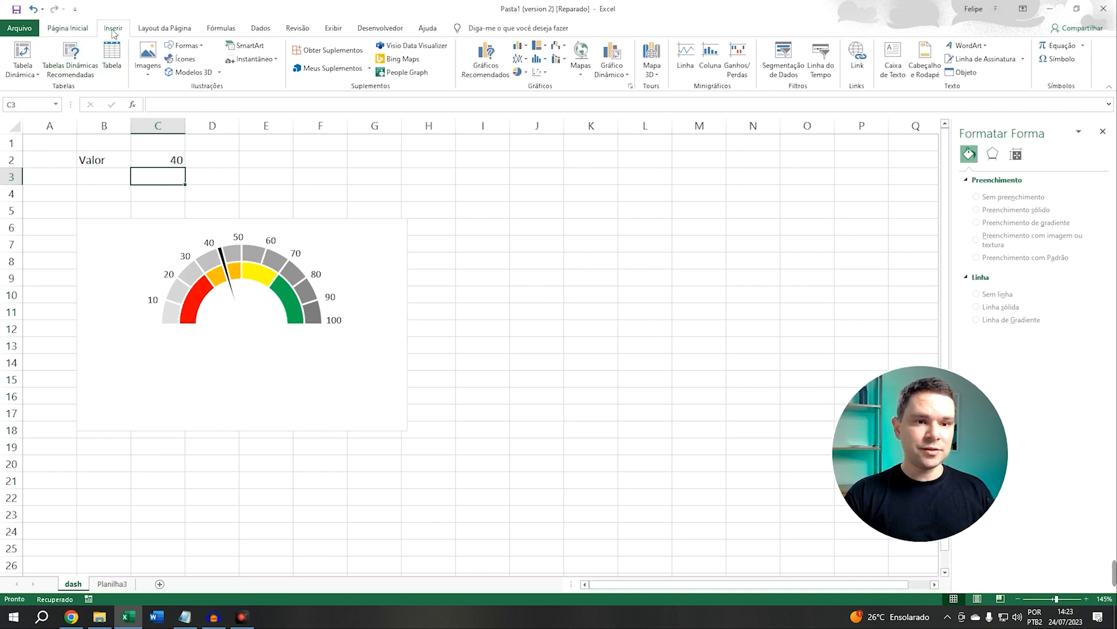
click(188, 46)
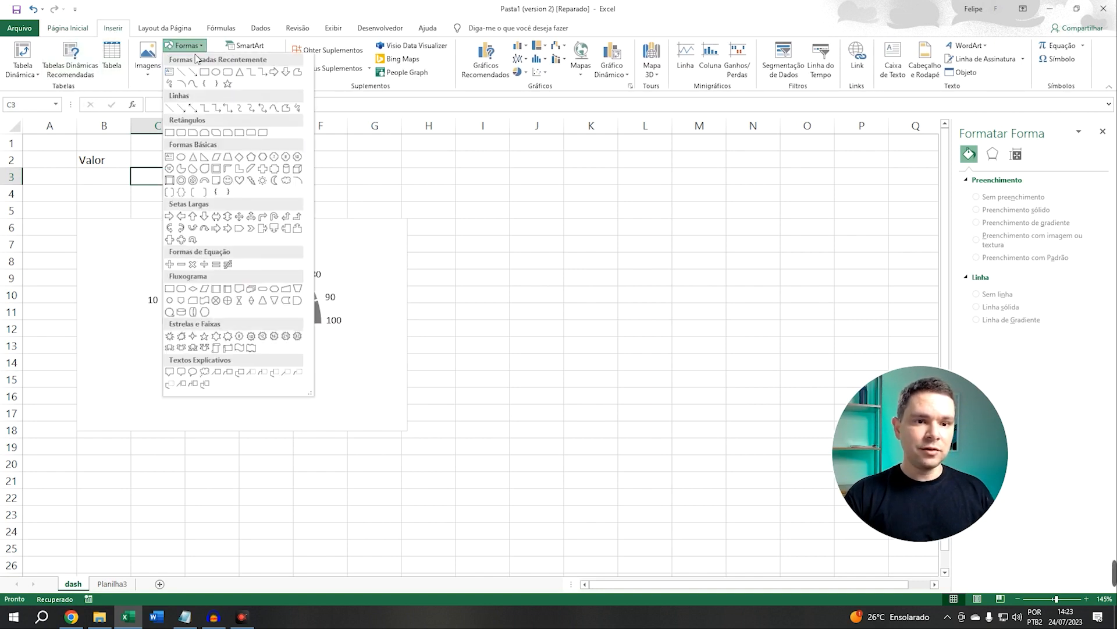
click(170, 72)
drag(208, 291, 274, 355)
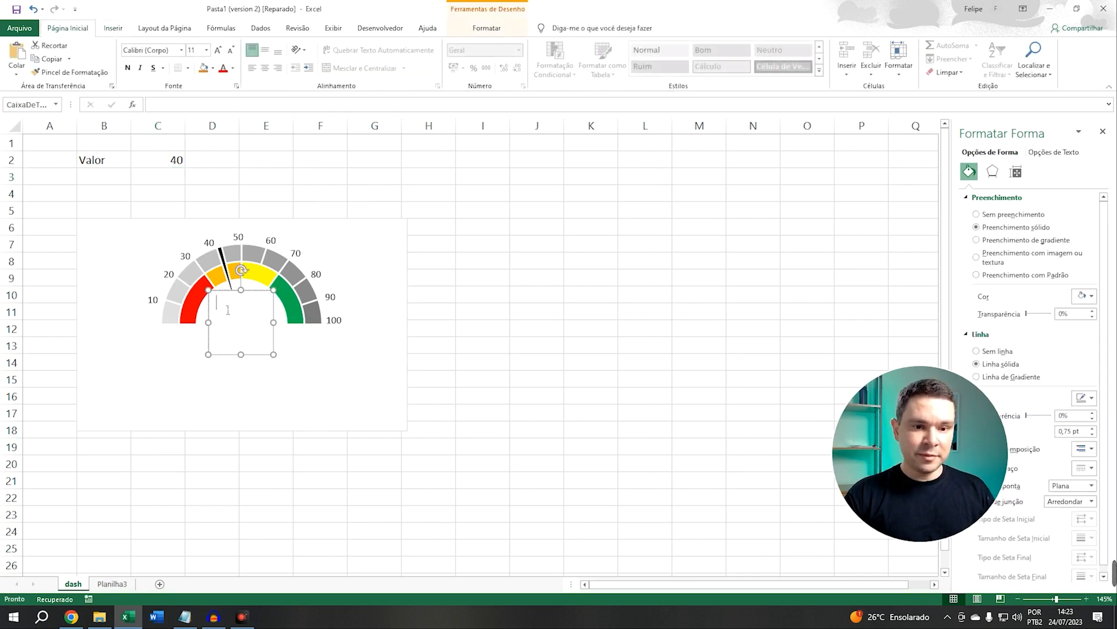
Link the text box to cell C2 with the formula =$C$2
click(285, 326)
click(264, 297)
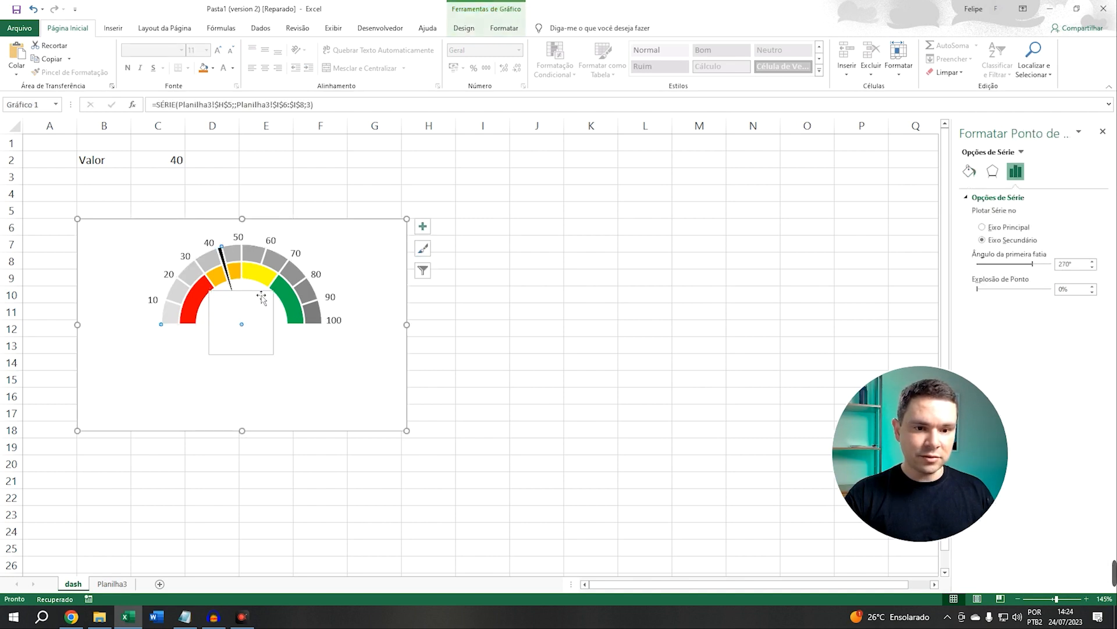
click(261, 301)
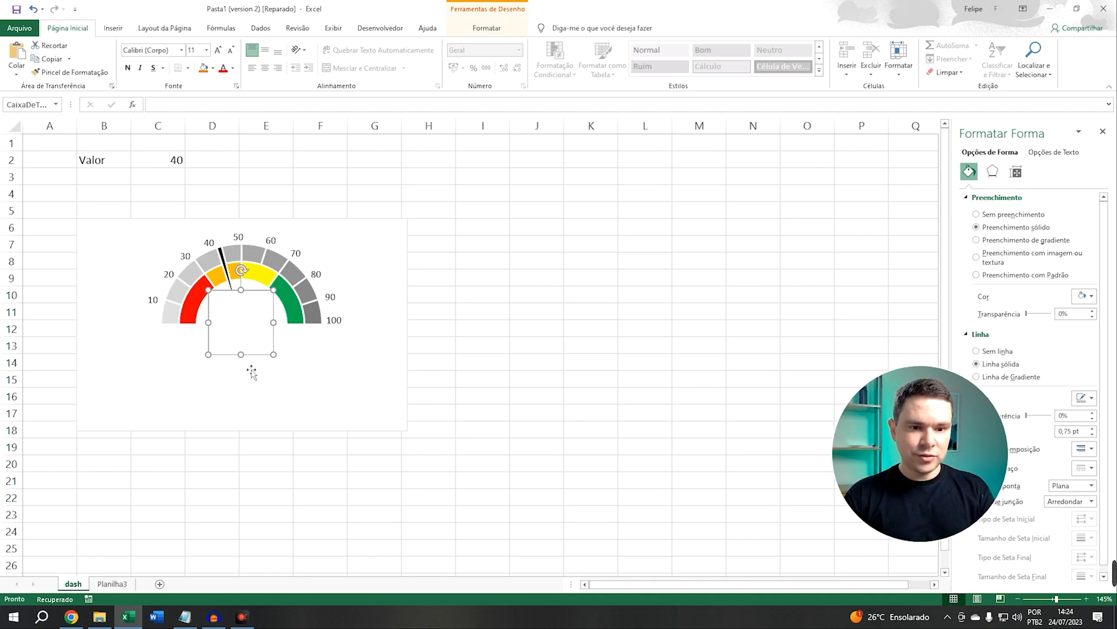
click(170, 118)
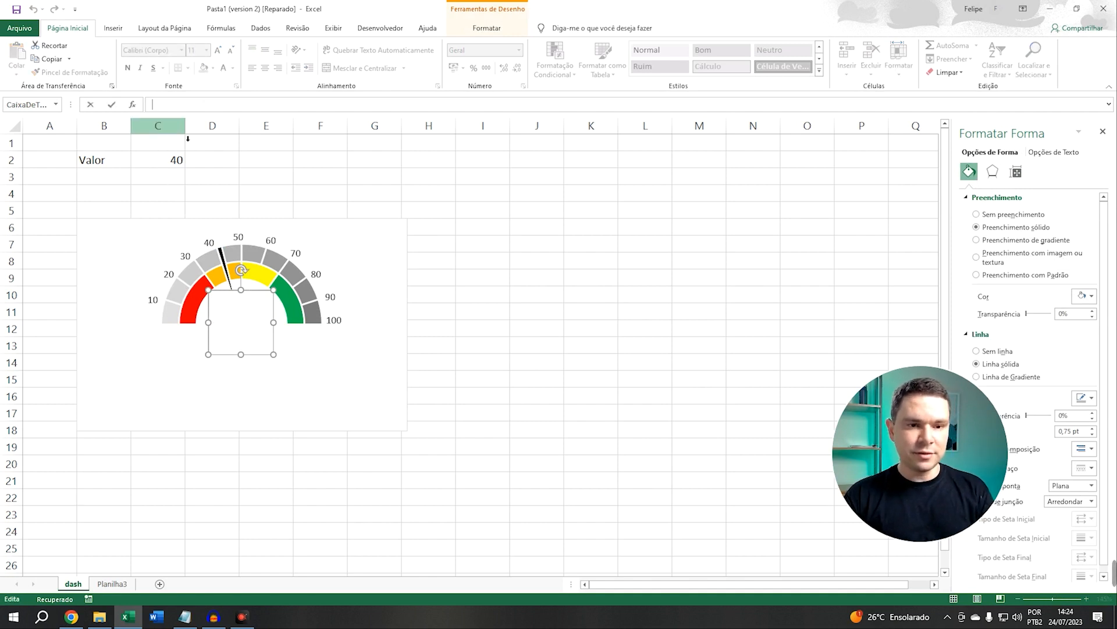
text(=)
click(162, 161)
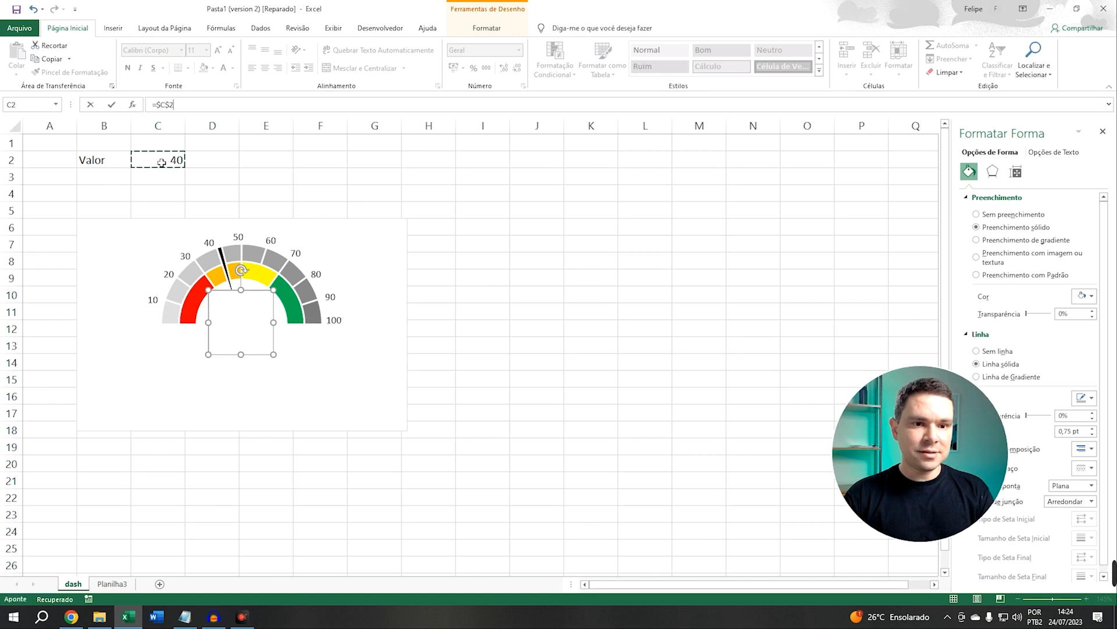
key(Return)
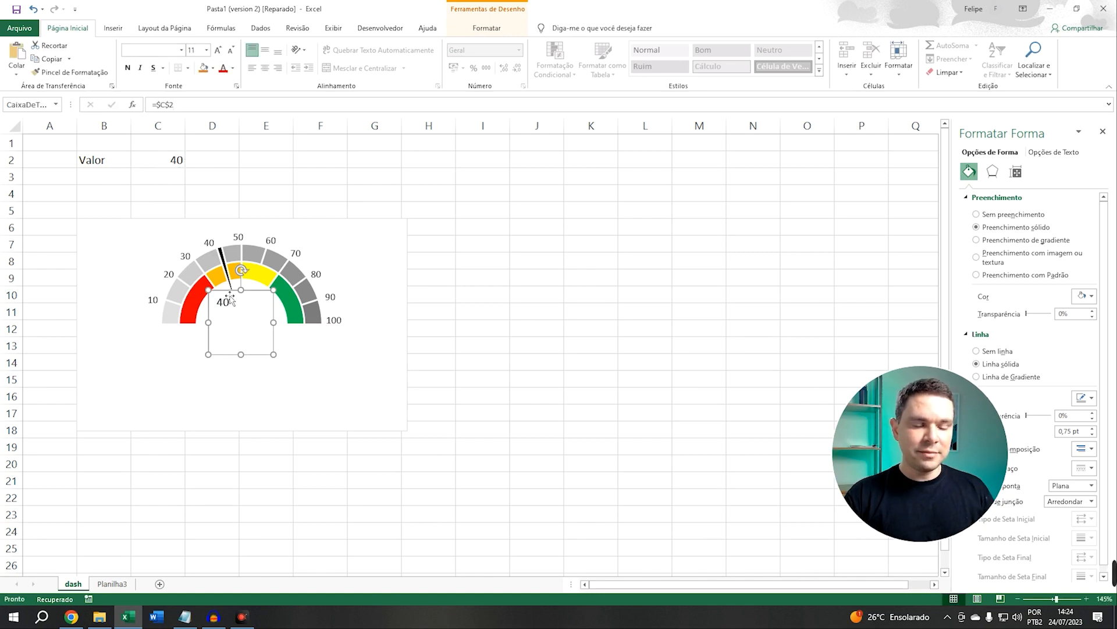
Center the text box's text horizontally and vertically and enlarge its font to 36 pt
click(265, 49)
click(265, 68)
click(219, 53)
click(219, 53)
click(219, 54)
click(220, 53)
click(219, 54)
click(219, 53)
click(220, 53)
click(220, 53)
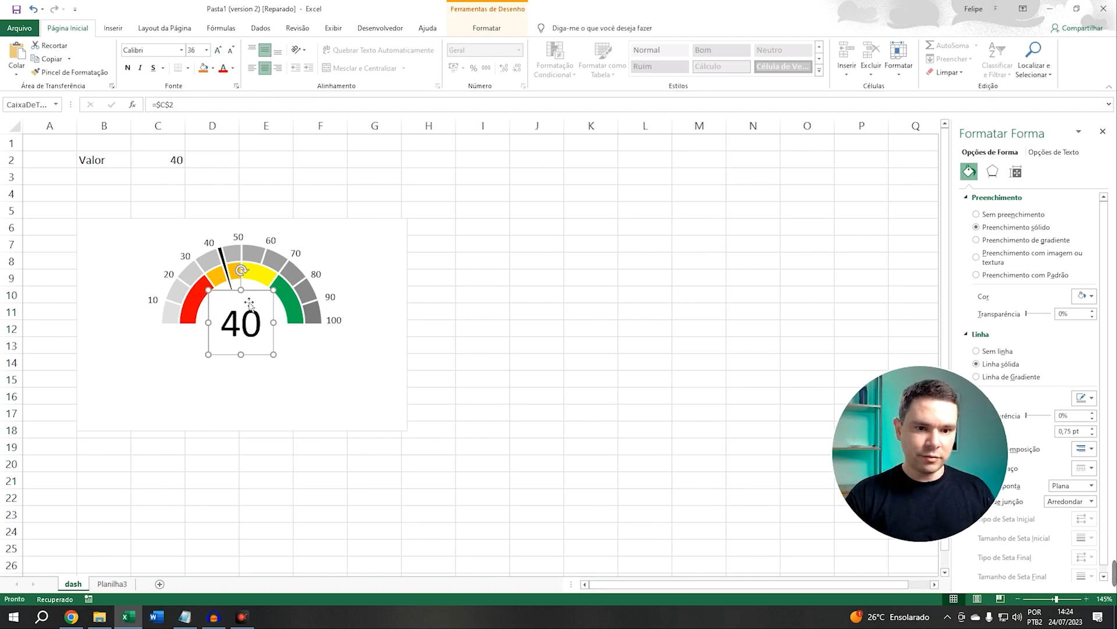
Move the text box up into the gauge and remove its fill and outline
drag(259, 296, 258, 280)
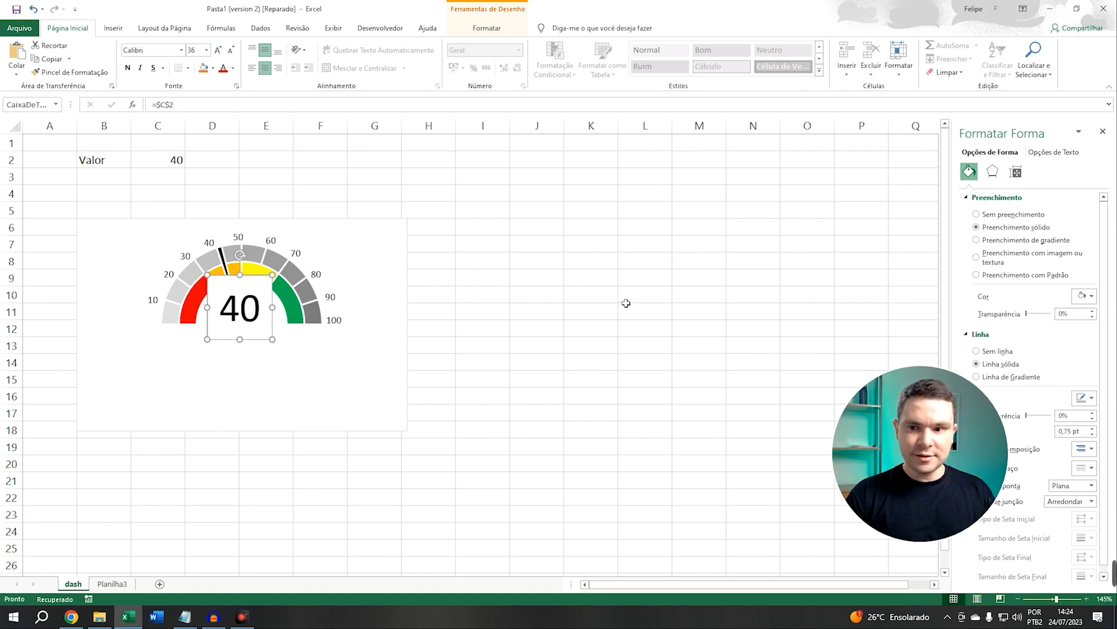
click(977, 215)
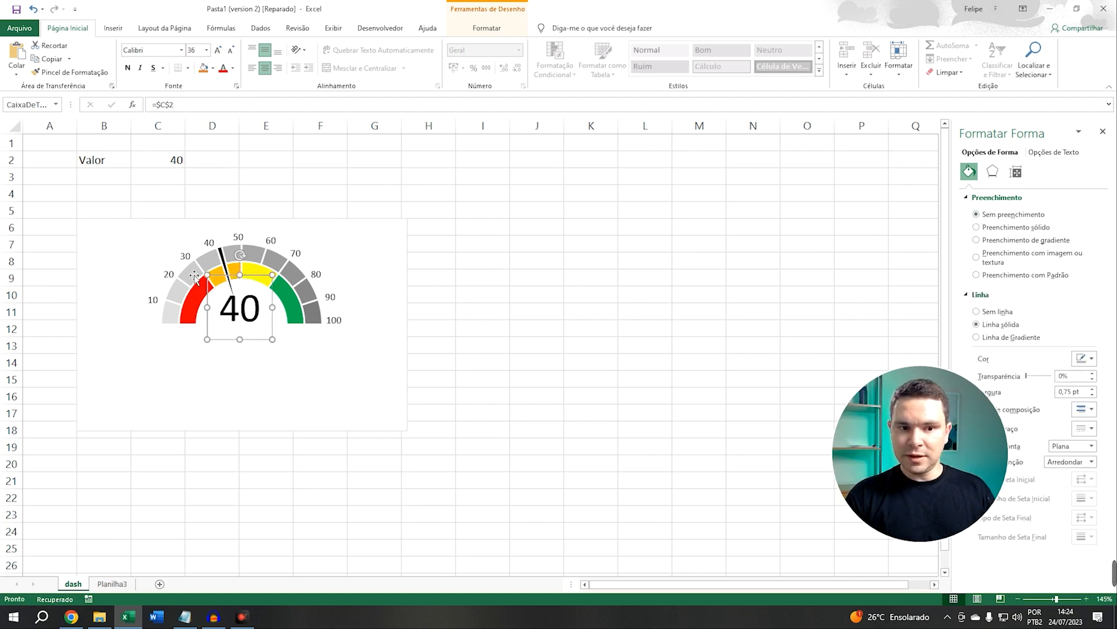
click(976, 312)
Test the gauge by entering 30, 25, 40, 60 and finally 80 in C2
click(157, 160)
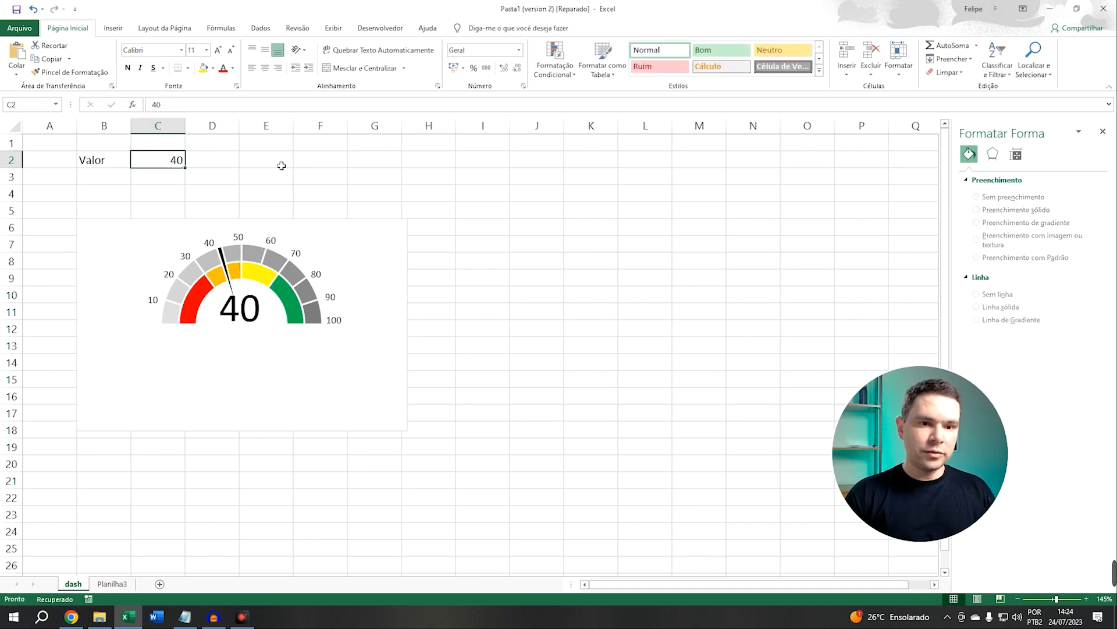
text(30)
key(Return)
key(Up)
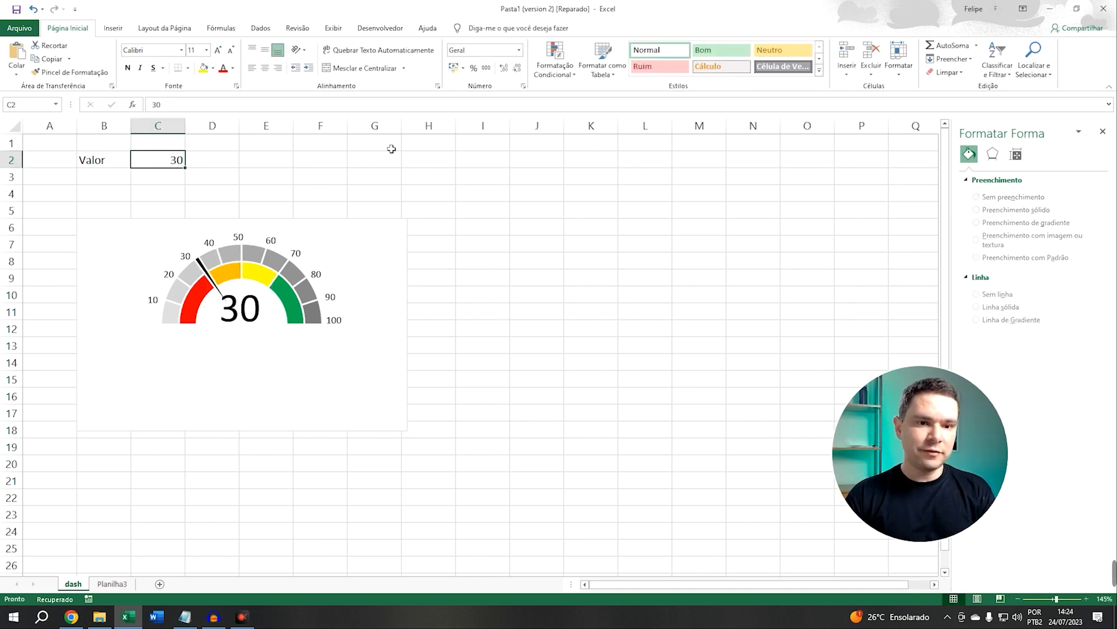
text(25)
key(Return)
key(Up)
text(40)
key(Return)
key(Up)
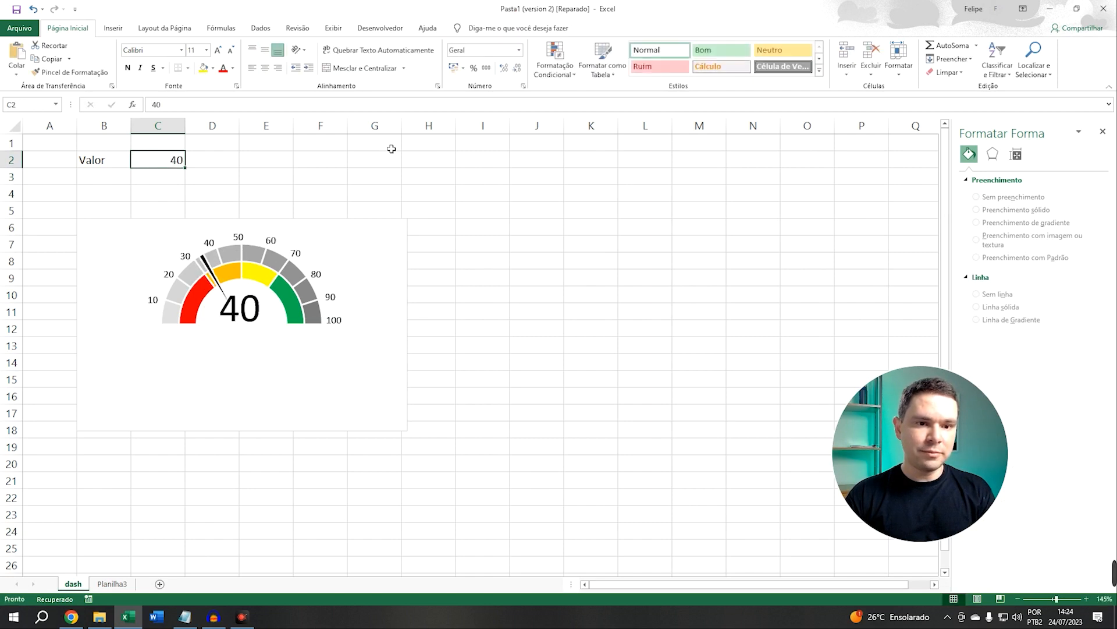
text(60)
key(Return)
key(Up)
text(80)
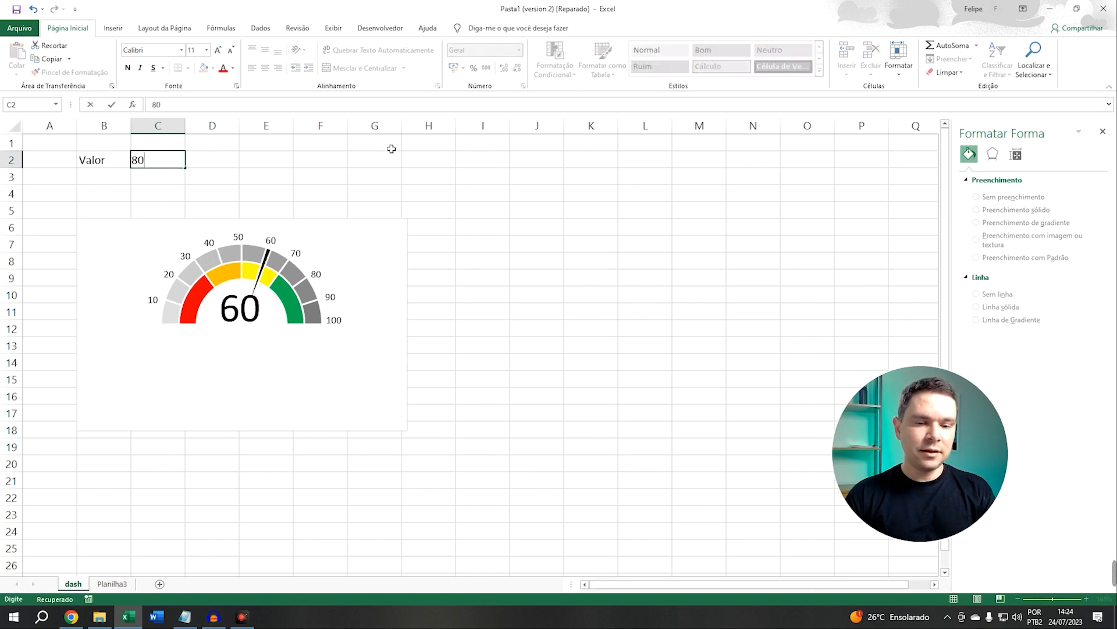
key(Return)
click(505, 327)
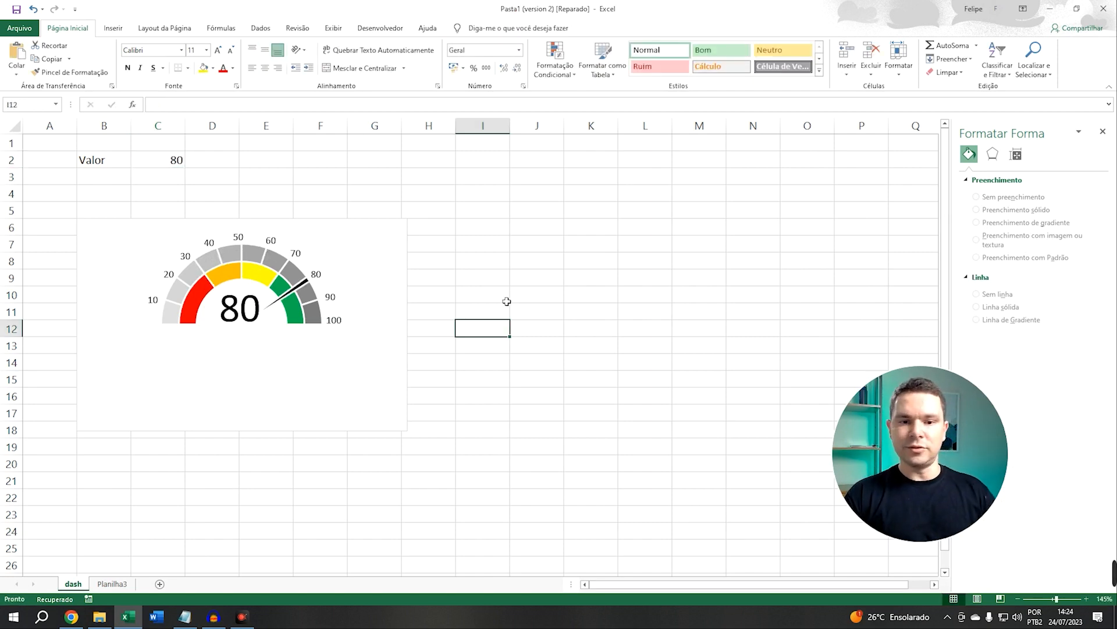